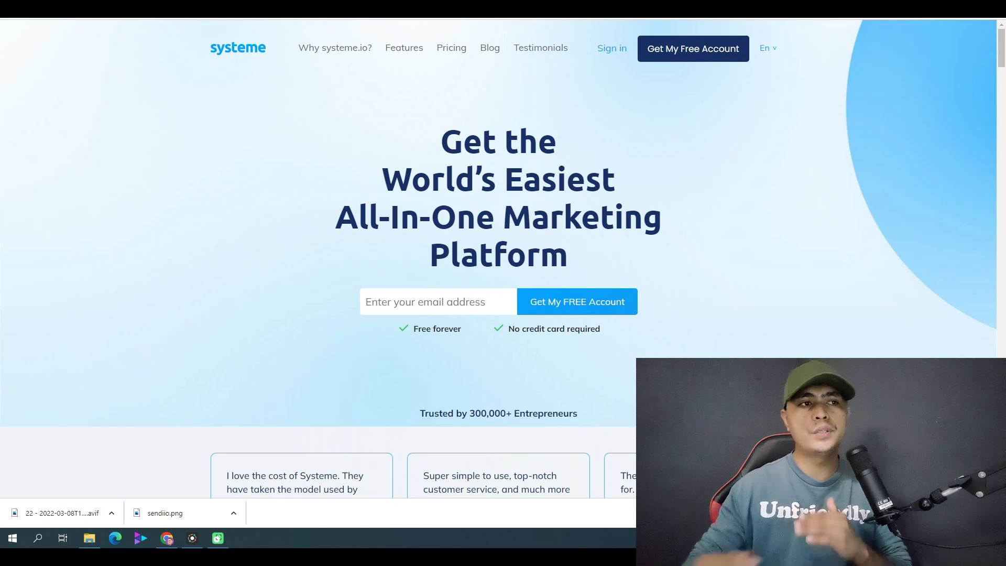
Open the Systeme.io pricing page and examine the Free plan's price and limits.
left_click(452, 48)
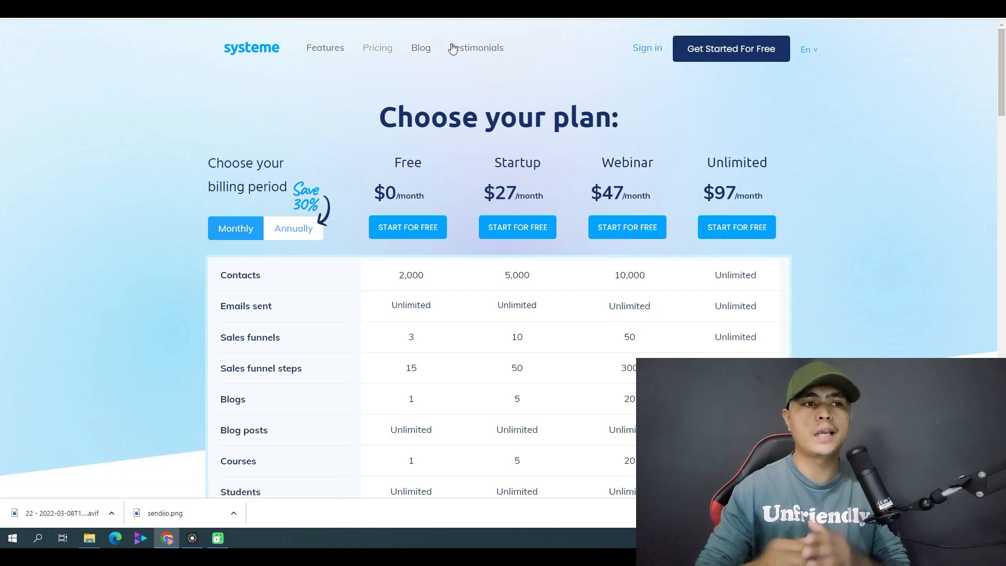
scroll(503, 36, "down", 2)
scroll(477, 116, "up", 2)
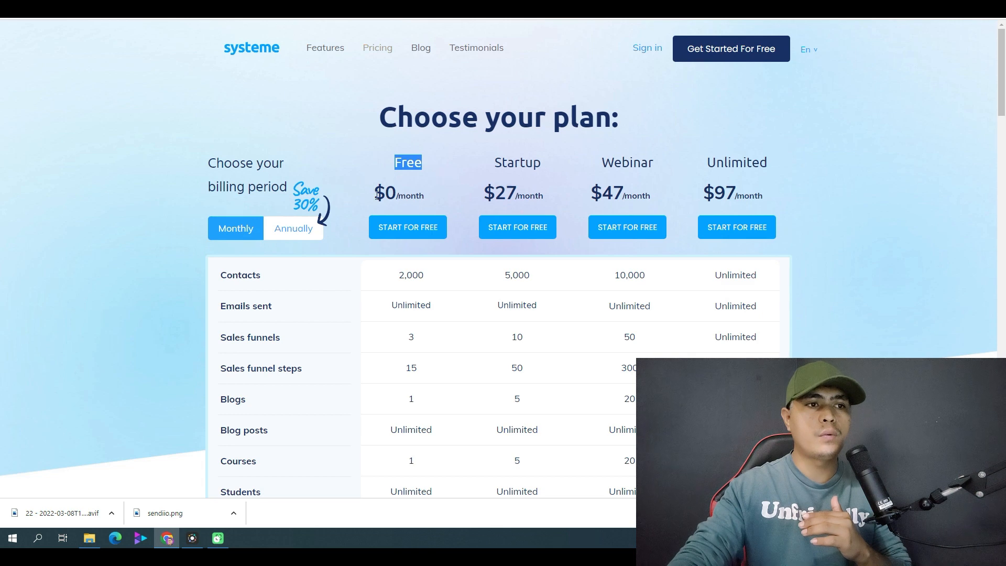
left_click_drag(376, 195, 444, 208)
left_click(410, 247)
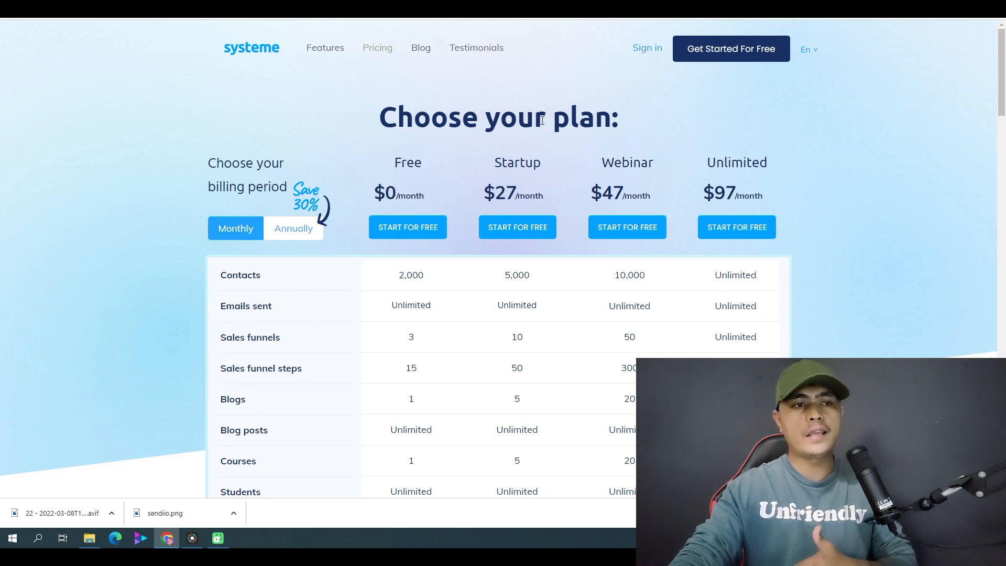
left_click(708, 54)
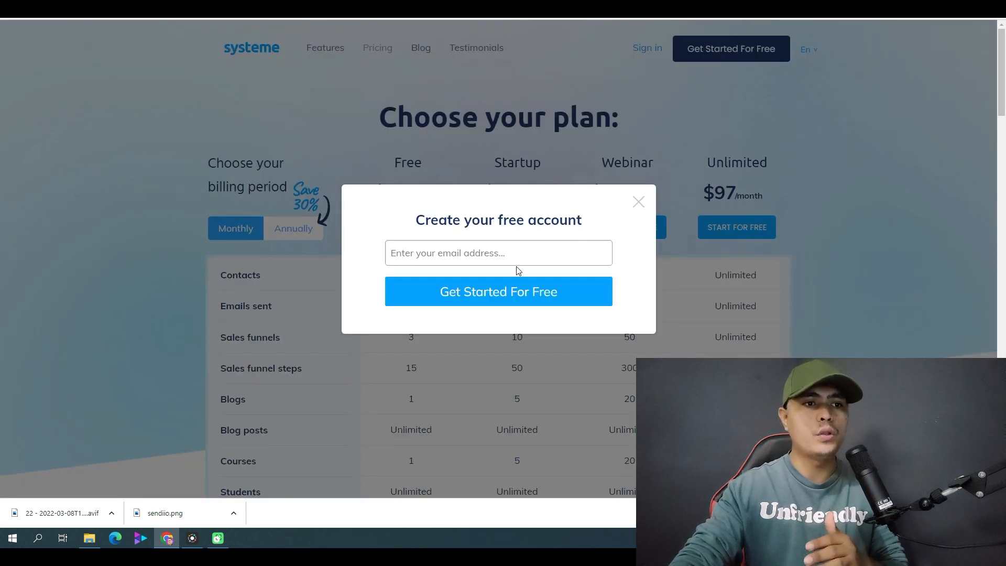
left_click(526, 258)
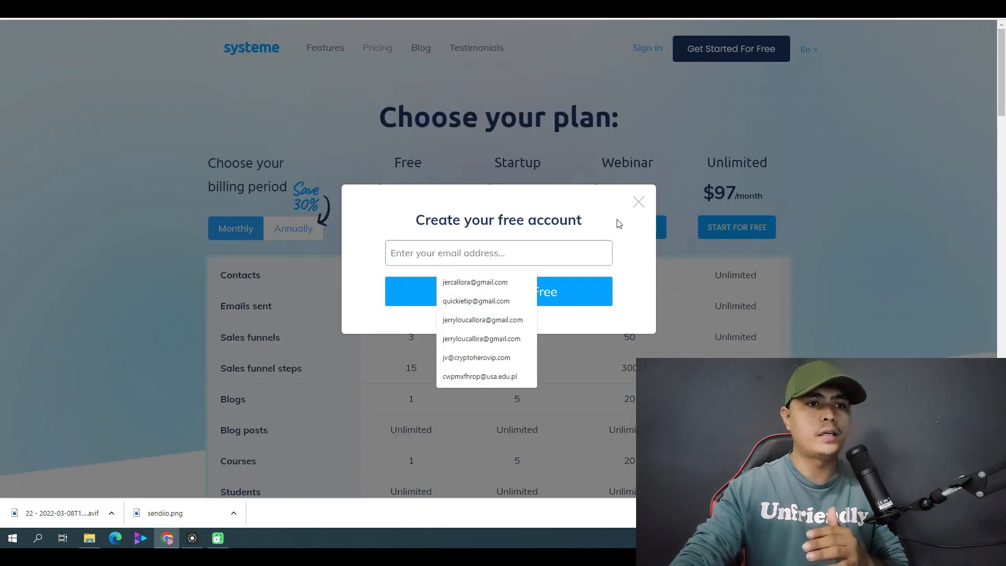
left_click(650, 201)
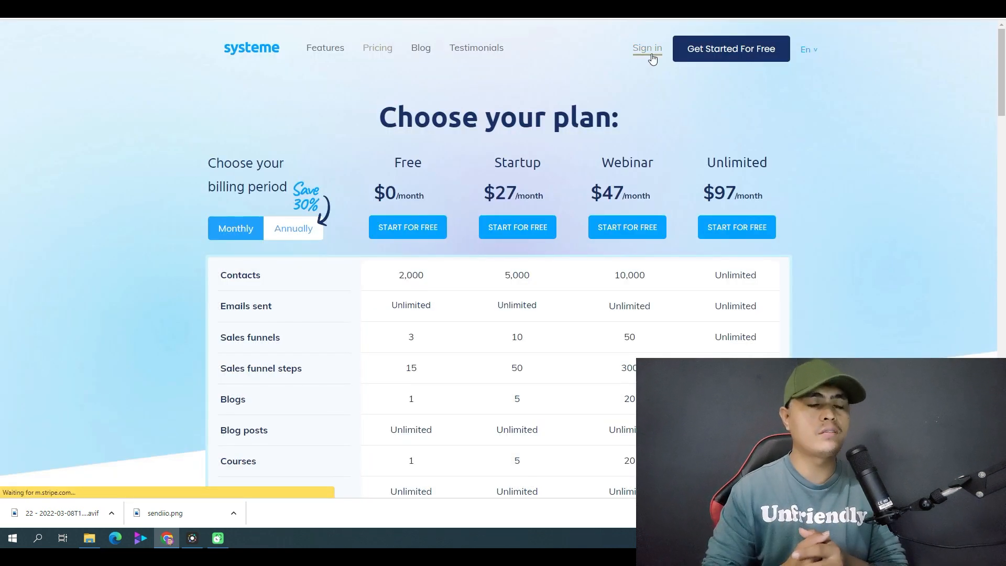
Sign in to the existing Systeme.io account and open its funnels list.
left_click(651, 54)
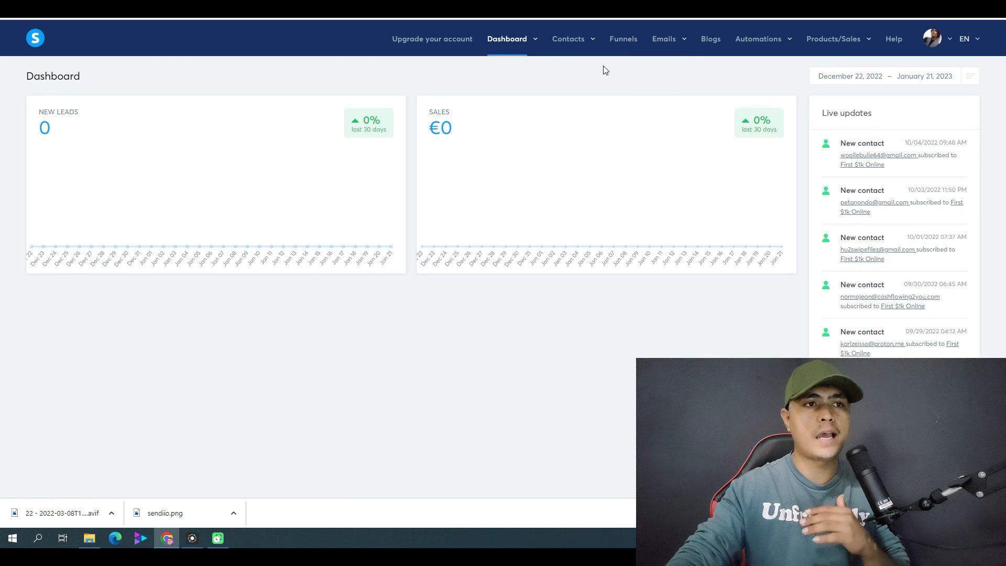
mouse_move(519, 55)
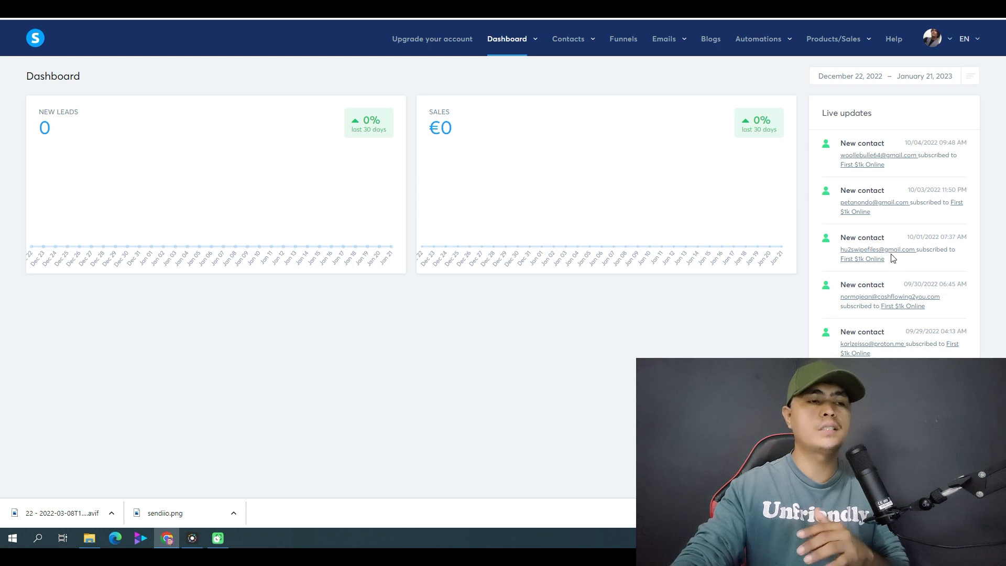
mouse_move(891, 254)
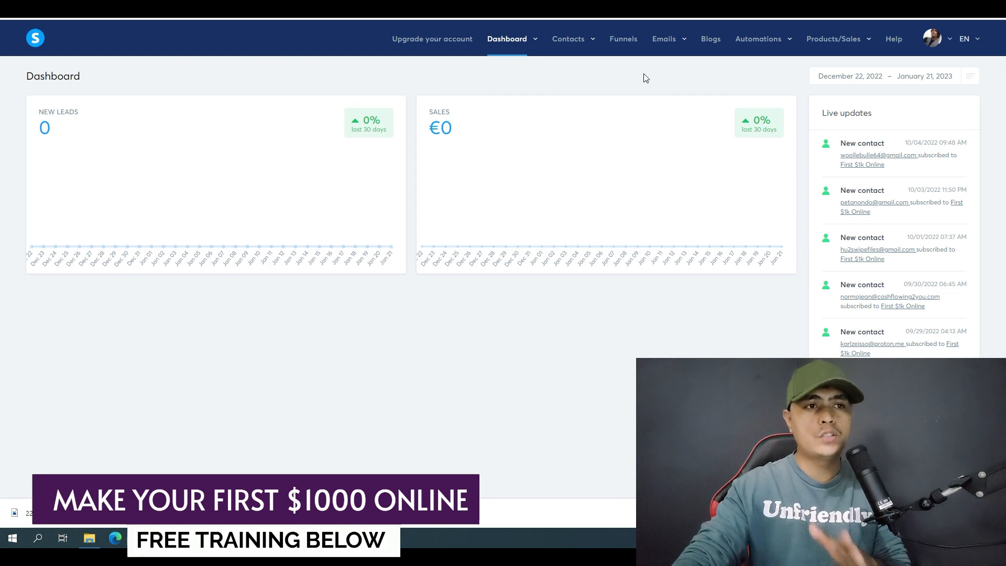
left_click(621, 48)
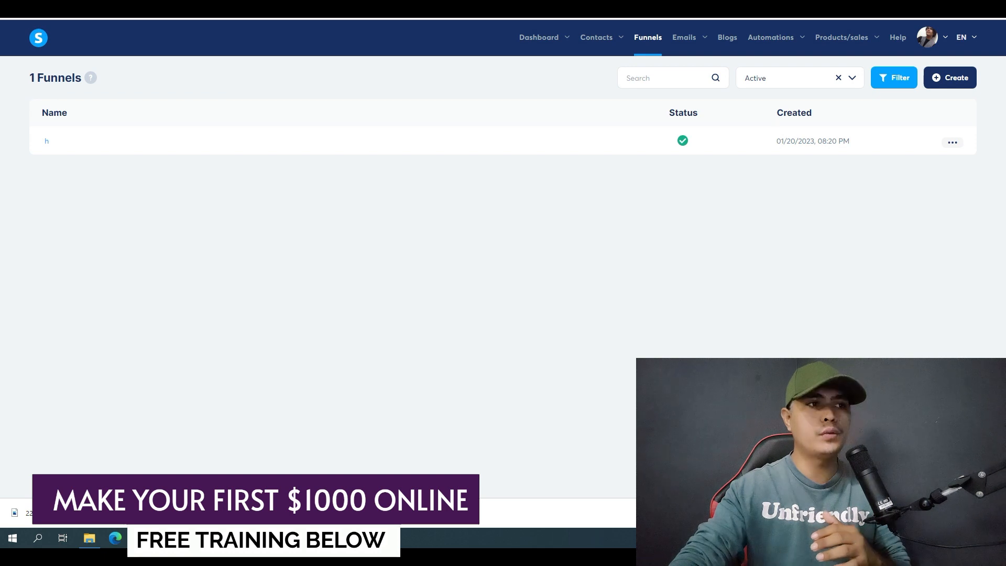
Open the Digistore24 website in a new browser tab.
key("ctrl+t")
left_click(214, 23)
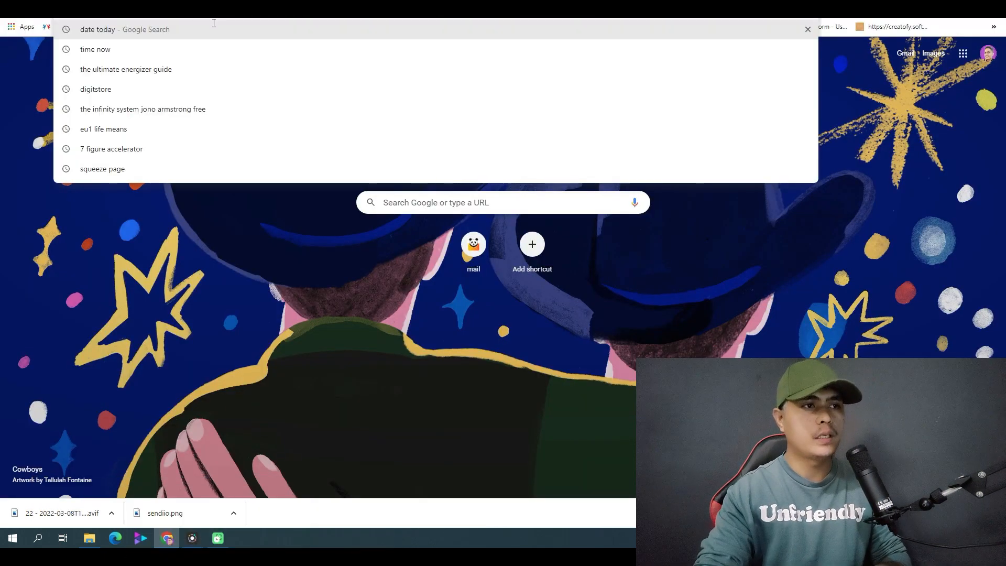
type("dgi")
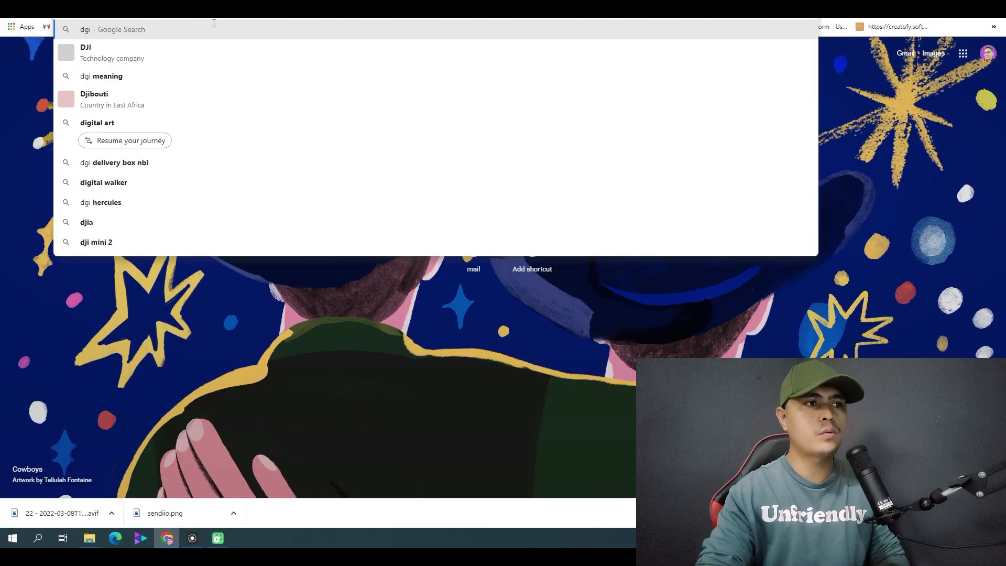
type("s")
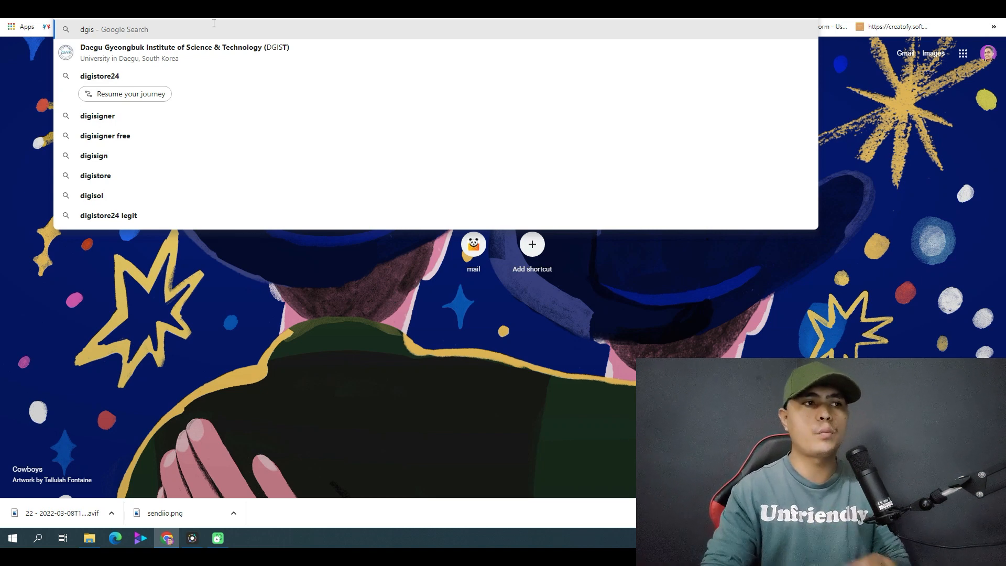
key("BackSpace")
key("BackSpace")
key("BackSpace")
key("Return")
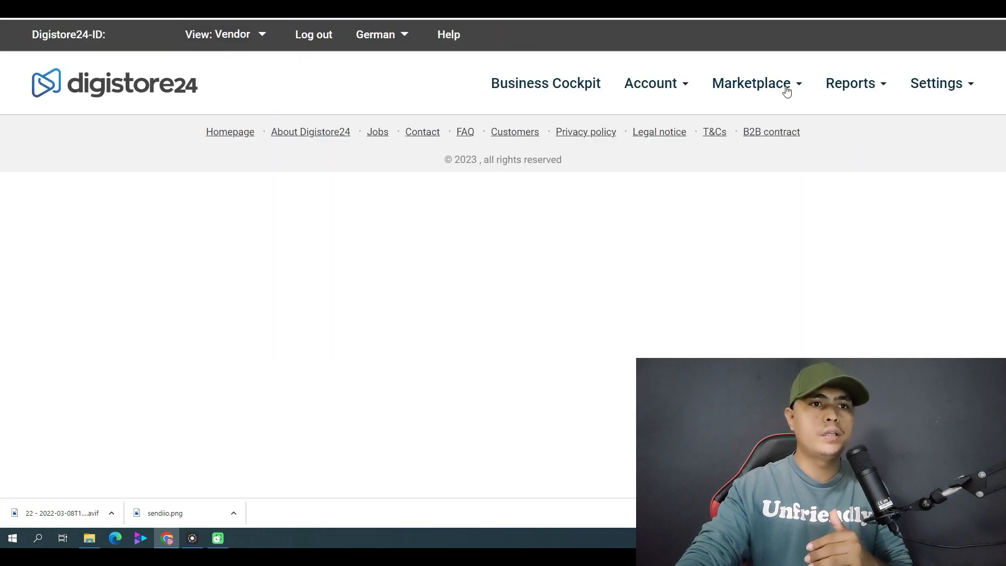
Log out of Digistore24 and back in, and open all offers on the affiliate marketplace.
left_click(312, 39)
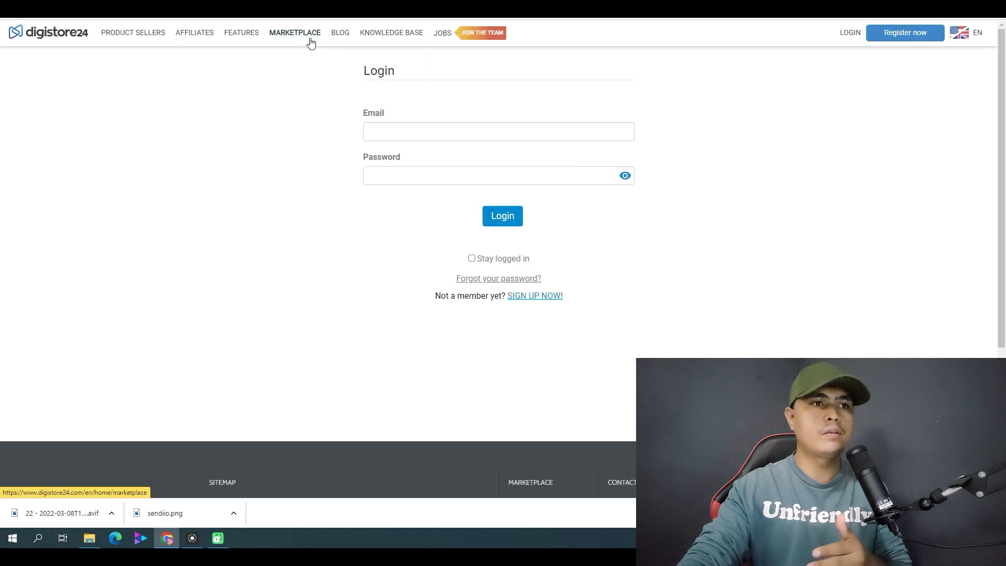
left_click(500, 219)
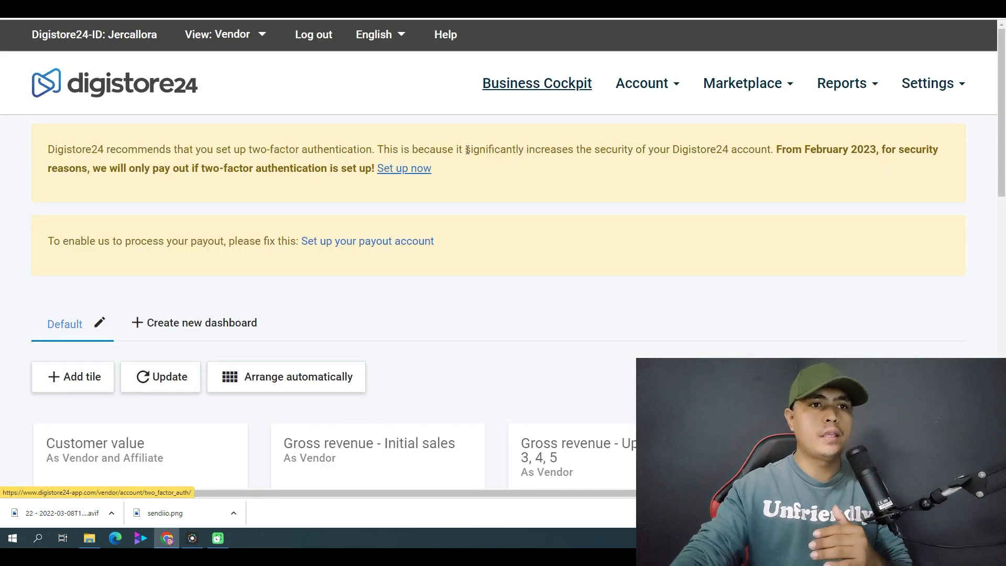
left_click(759, 88)
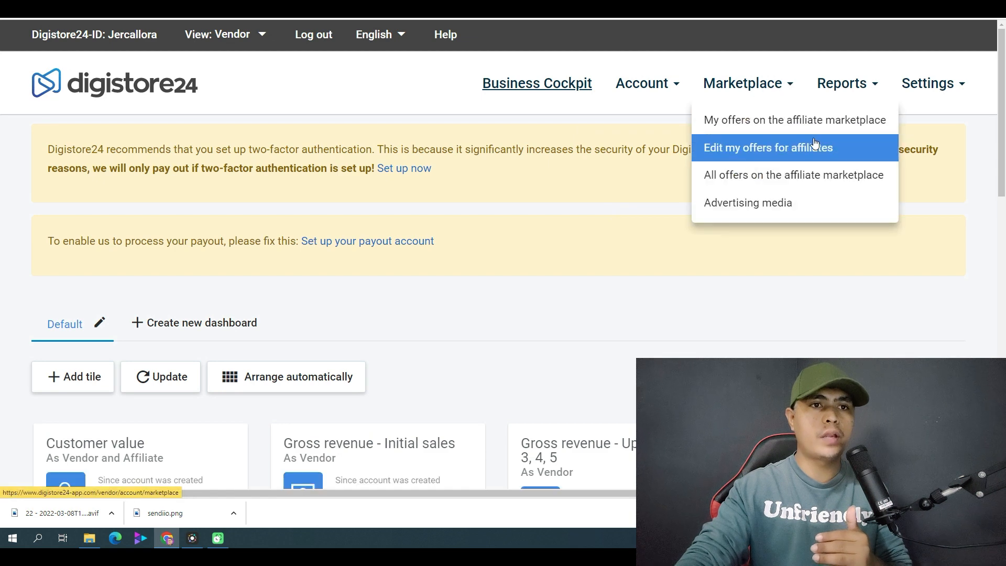
left_click(766, 178)
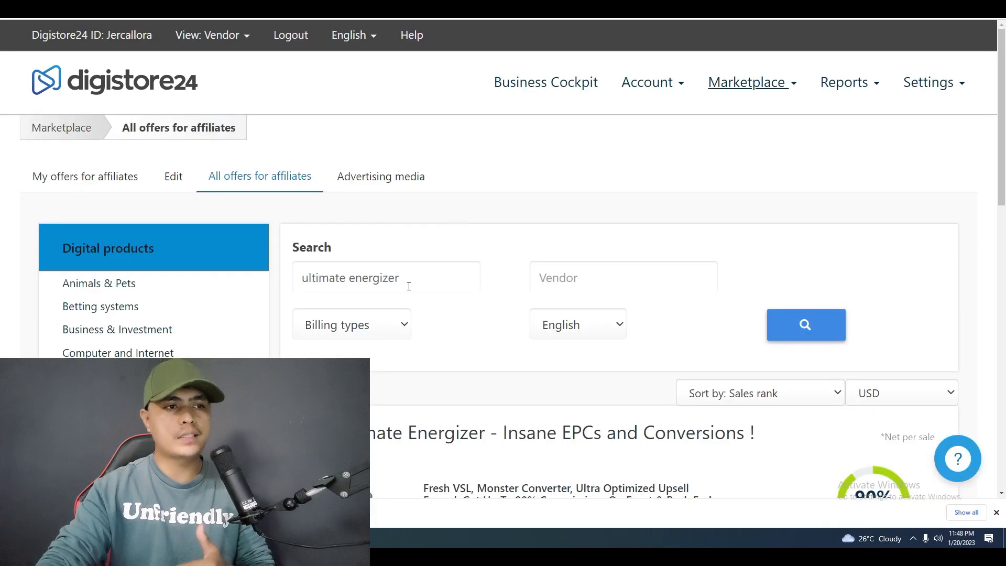
Examine the marketplace listing for "ultimate energizer", including its description, commission, earnings per sale and promolink.
scroll(388, 288, "down", 1)
scroll(271, 274, "down", 5)
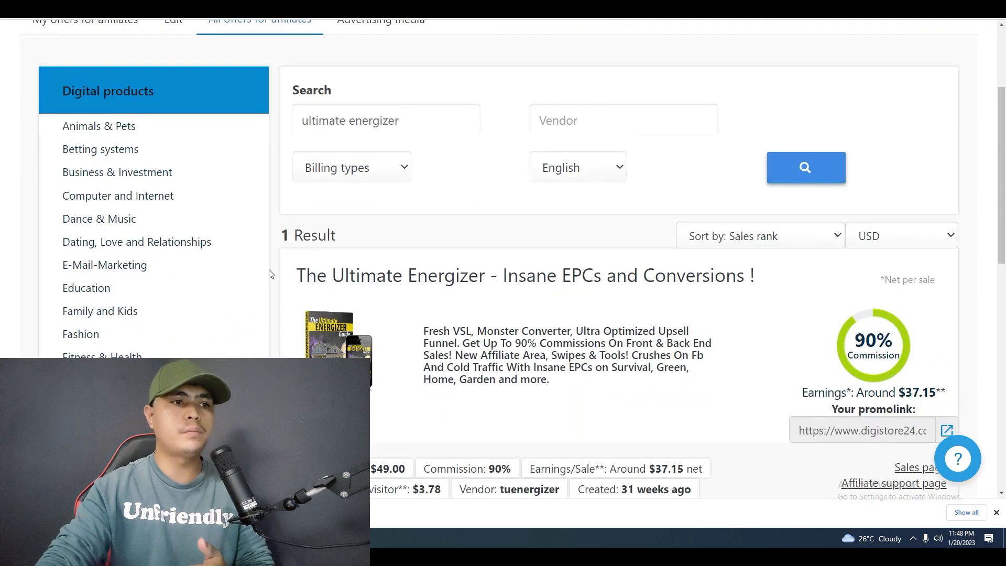
scroll(267, 273, "up", 4)
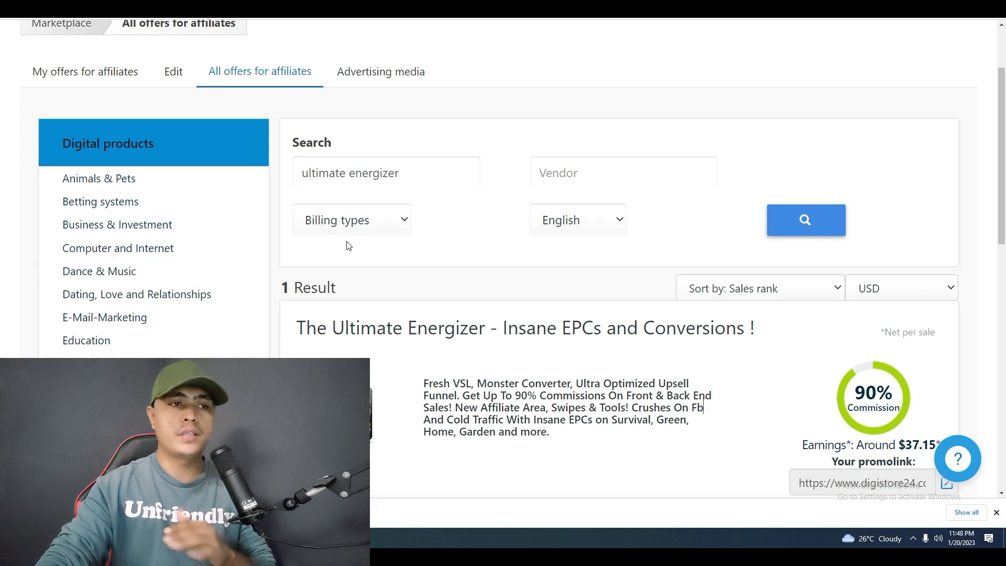
left_click_drag(407, 172, 307, 175)
left_click(359, 142)
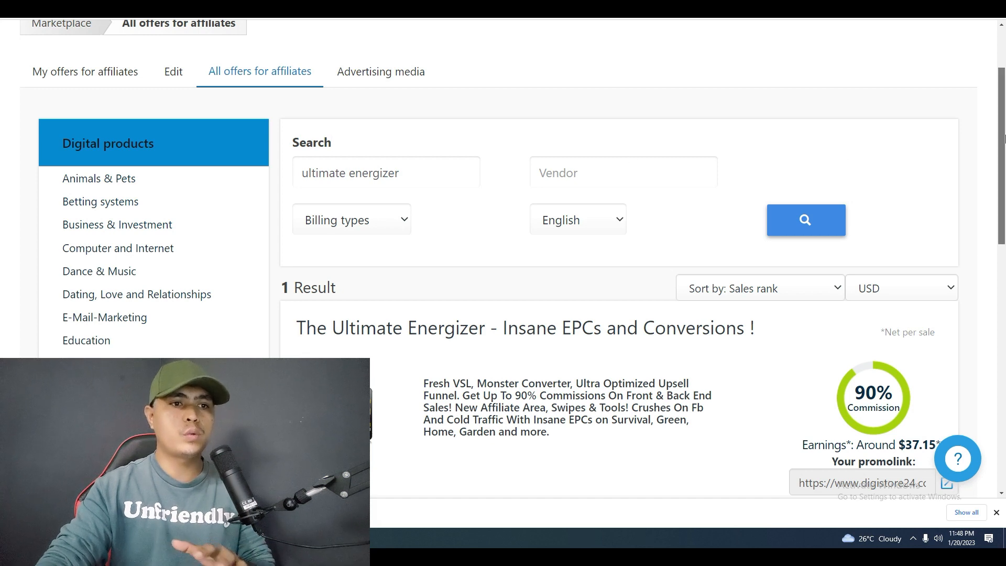
scroll(992, 207, "down", 3)
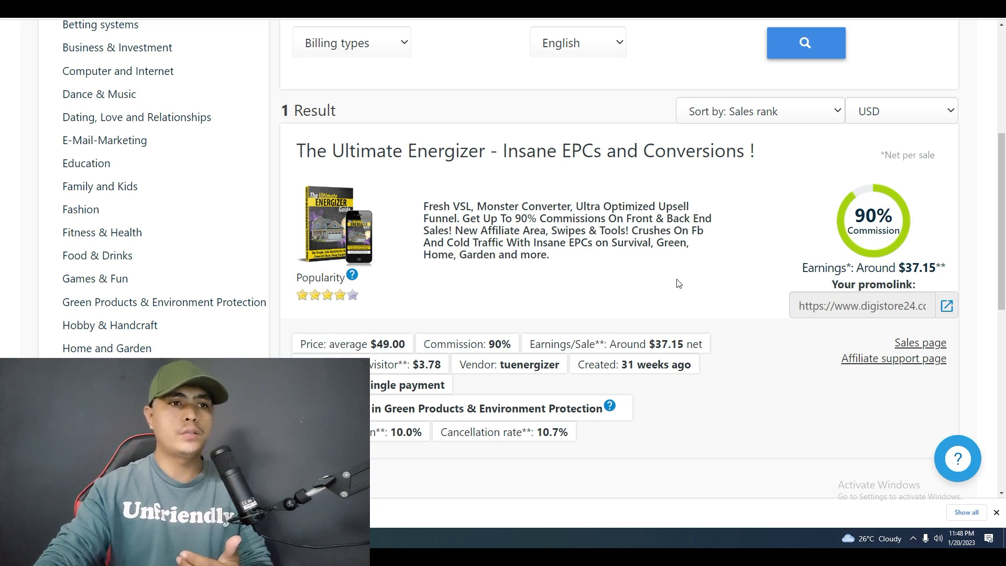
scroll(676, 283, "up", 1)
left_click_drag(416, 53, 298, 54)
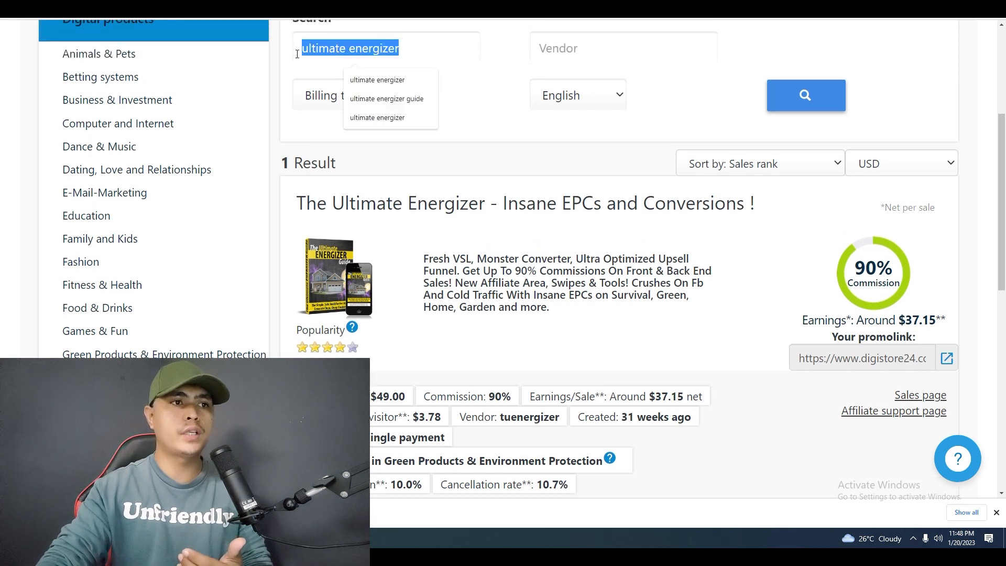
left_click(388, 48)
left_click_drag(411, 49, 278, 54)
left_click(413, 59)
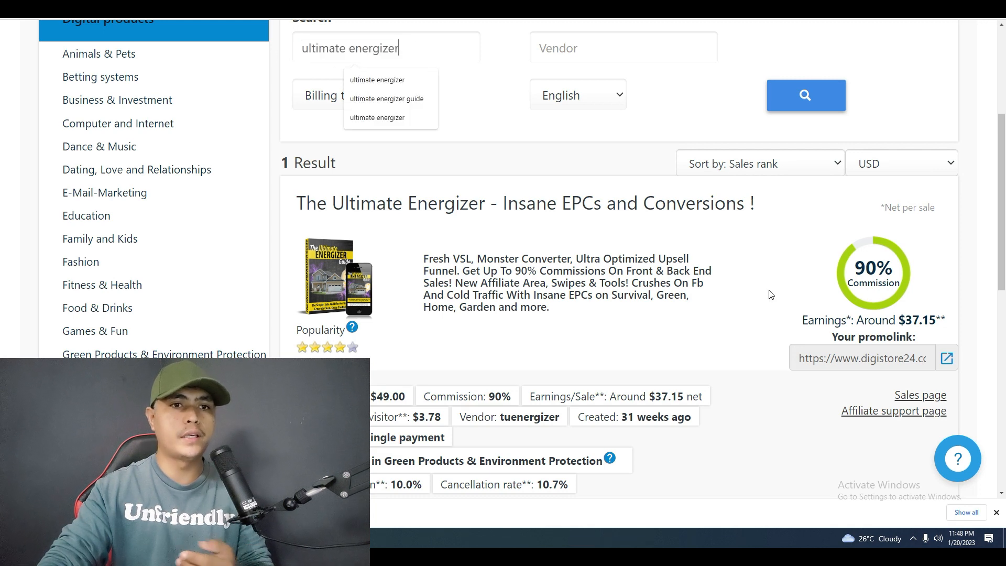
scroll(904, 288, "down", 2)
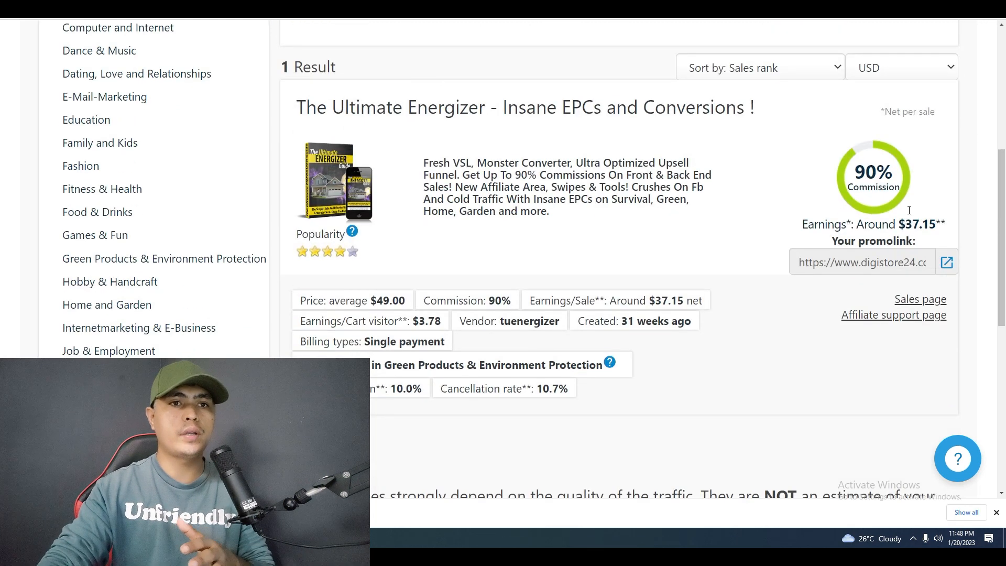
left_click_drag(859, 175, 903, 189)
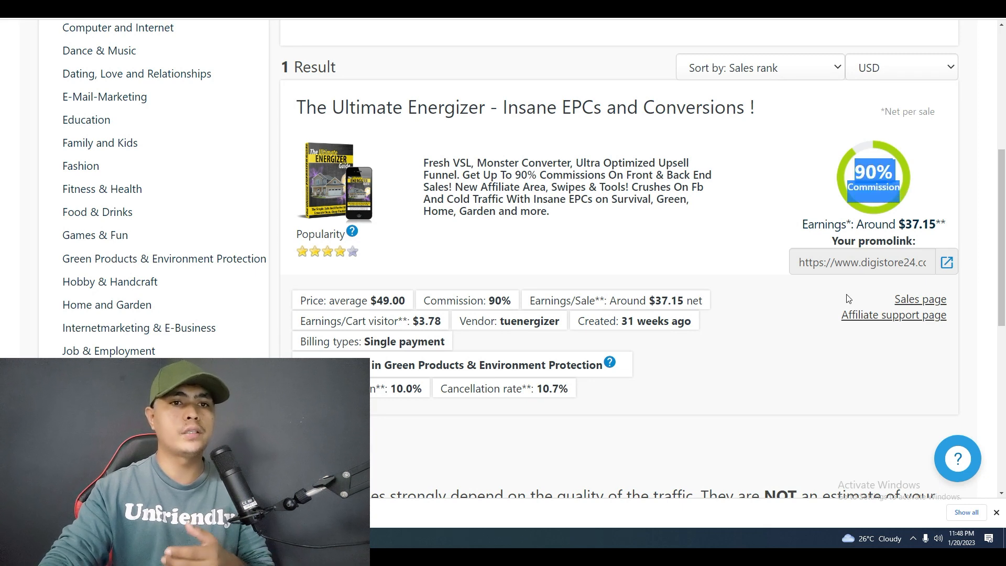
Open the offer's affiliate support page and go to the resources for The Ultimate Energizer Guide.
left_click(878, 266)
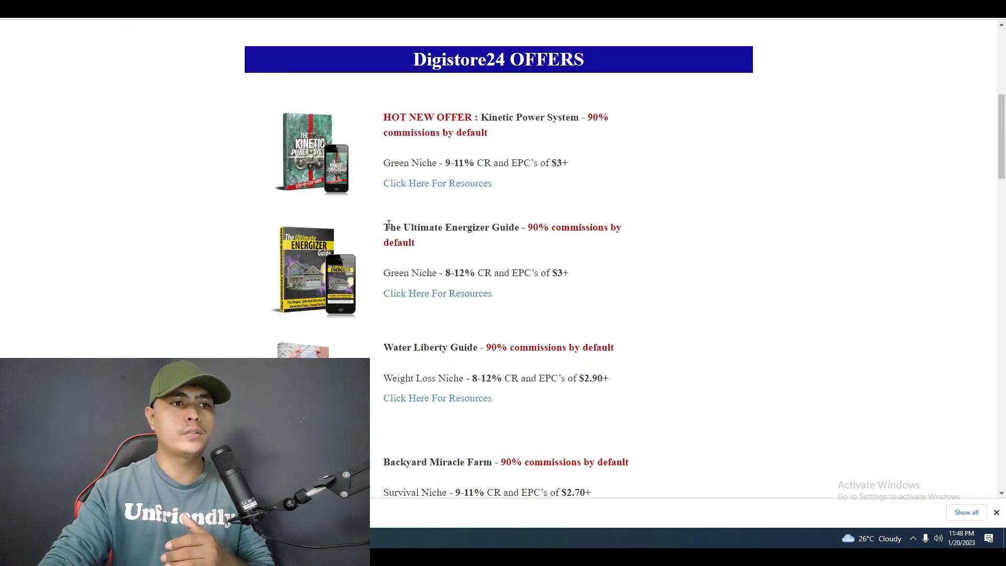
left_click_drag(385, 226, 498, 261)
left_click(542, 257)
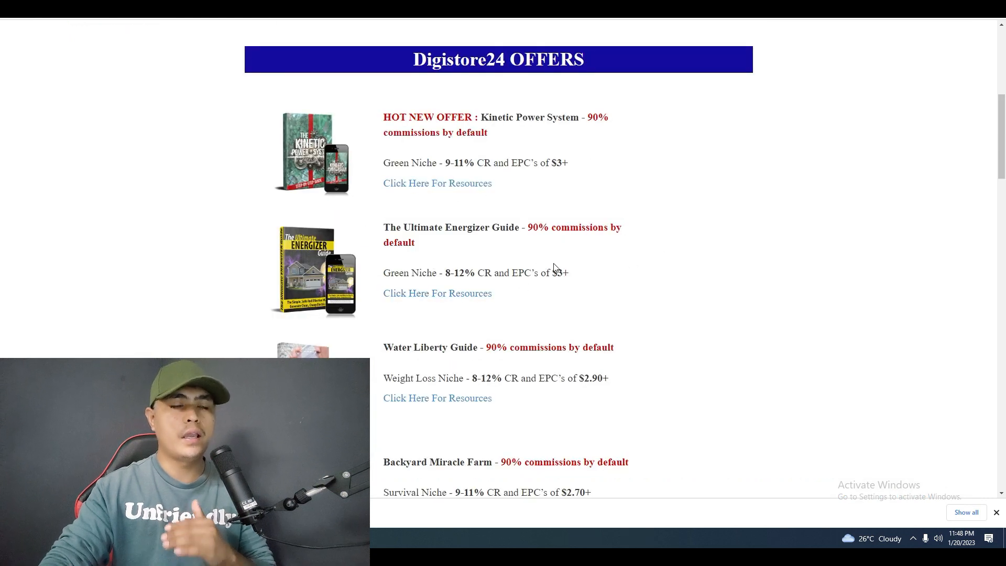
left_click(436, 294)
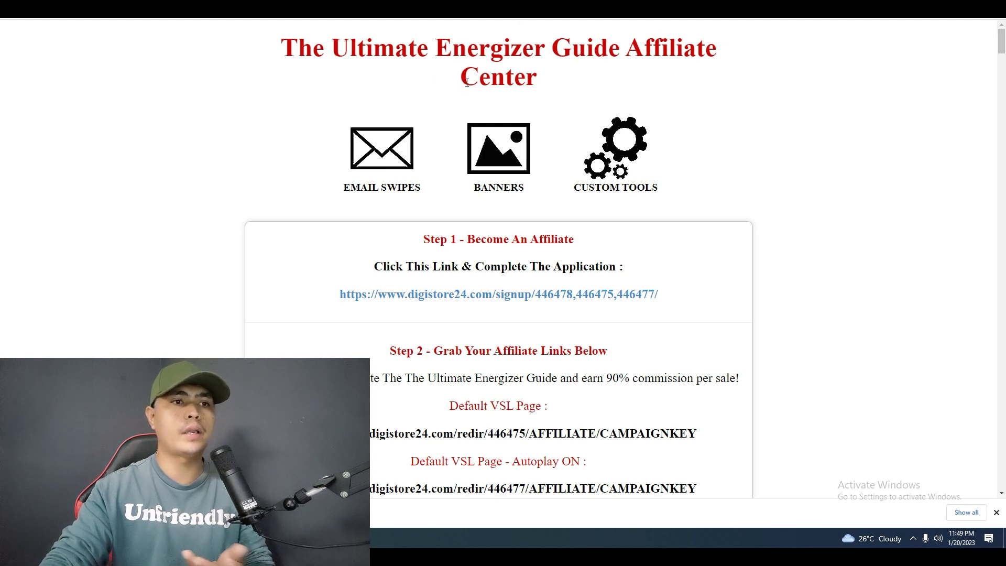
Copy the "Default VSL Page - Autoplay ON" affiliate link from the Ultimate Energizer Guide Affiliate Center.
scroll(458, 232, "down", 2)
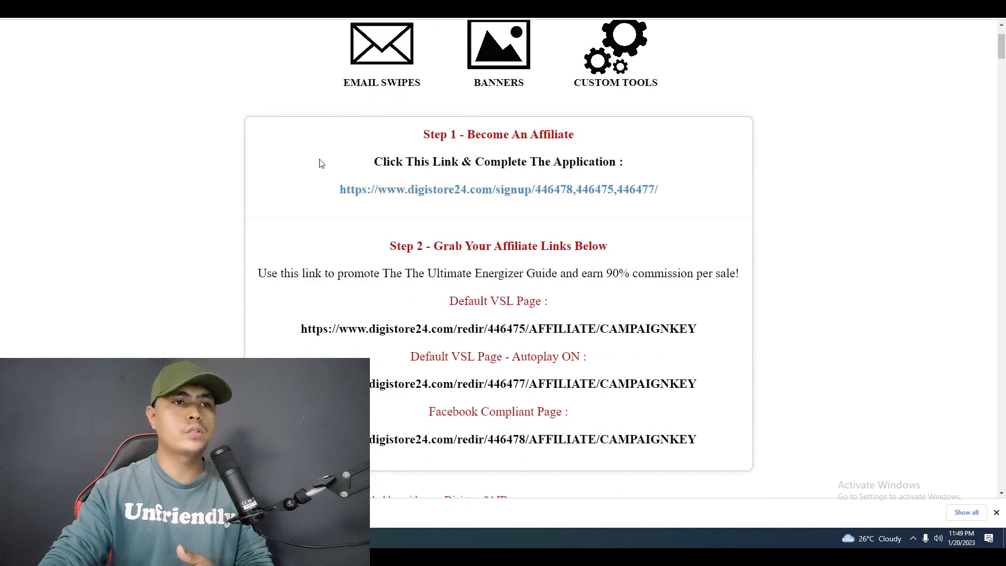
scroll(323, 164, "down", 1)
scroll(323, 164, "down", 1)
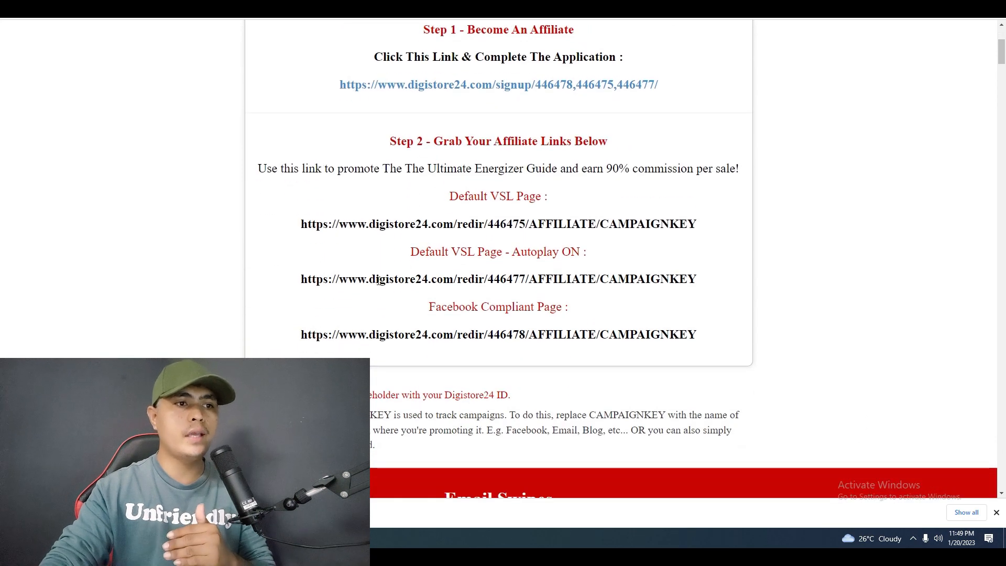
left_click_drag(304, 281, 666, 276)
left_click(697, 276)
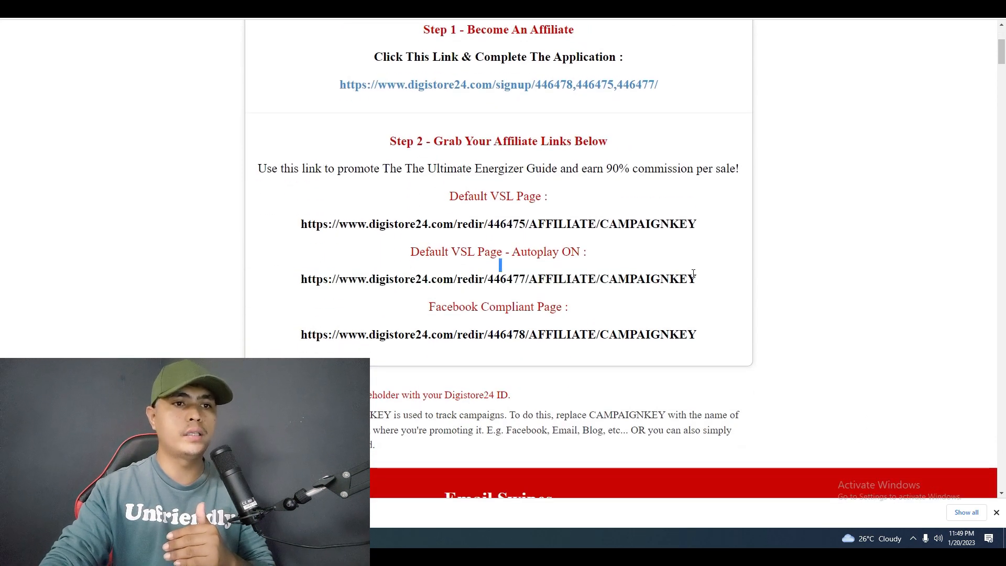
triple_click(697, 277)
right_click(658, 284)
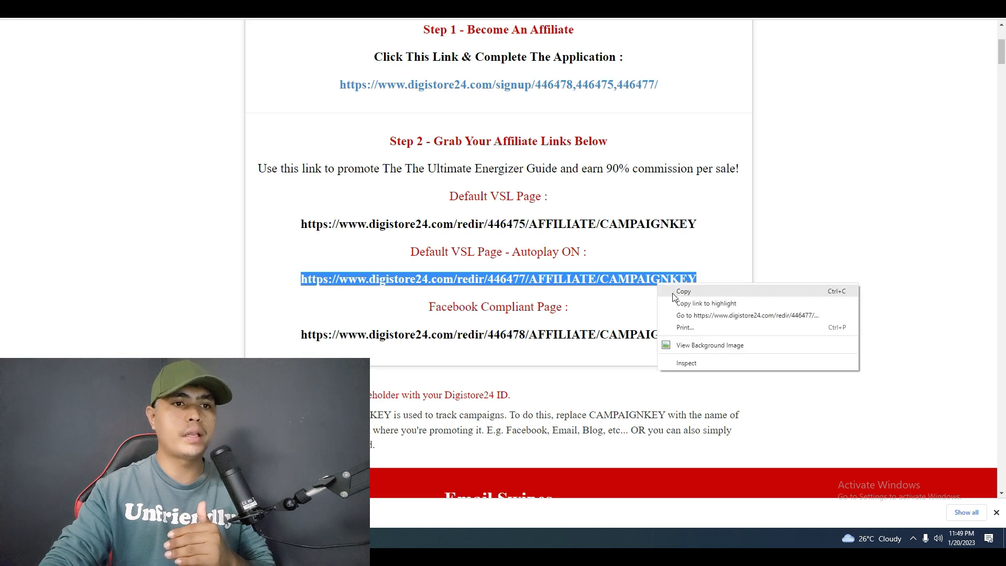
left_click(676, 292)
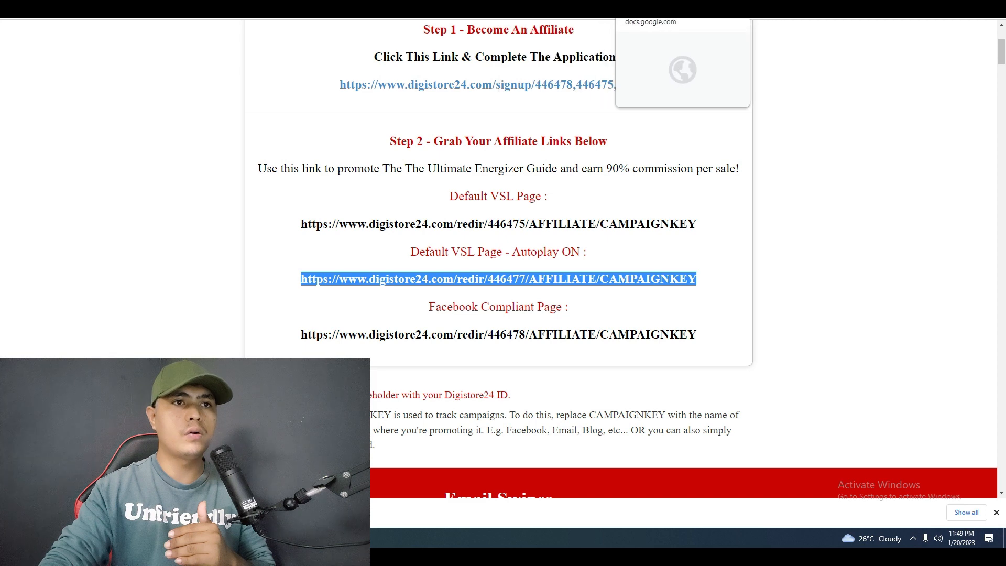
Paste the copied affiliate link into the untitled Google Docs document and add a blank line above it.
left_click(655, 18)
double_click(495, 168)
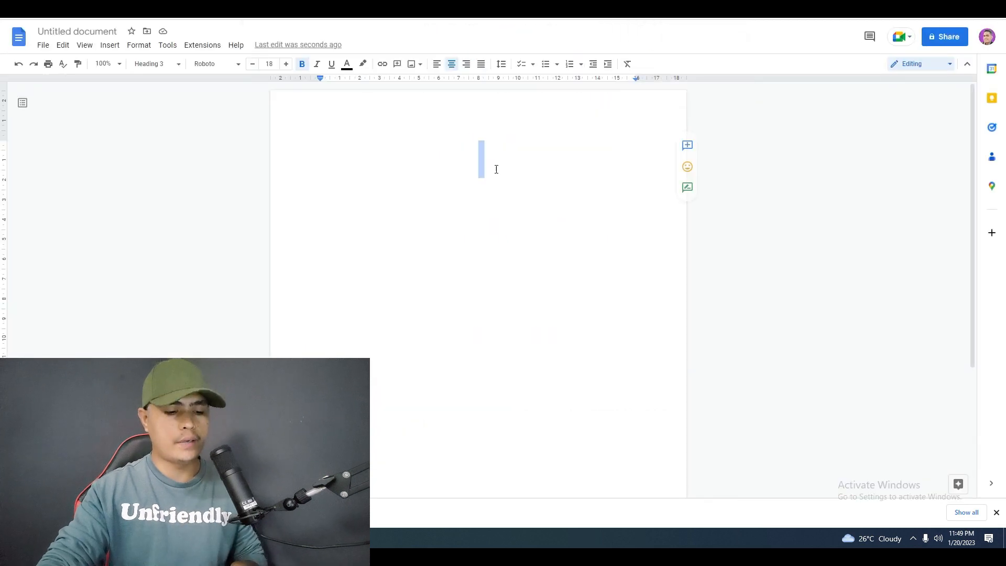
key("ctrl+v")
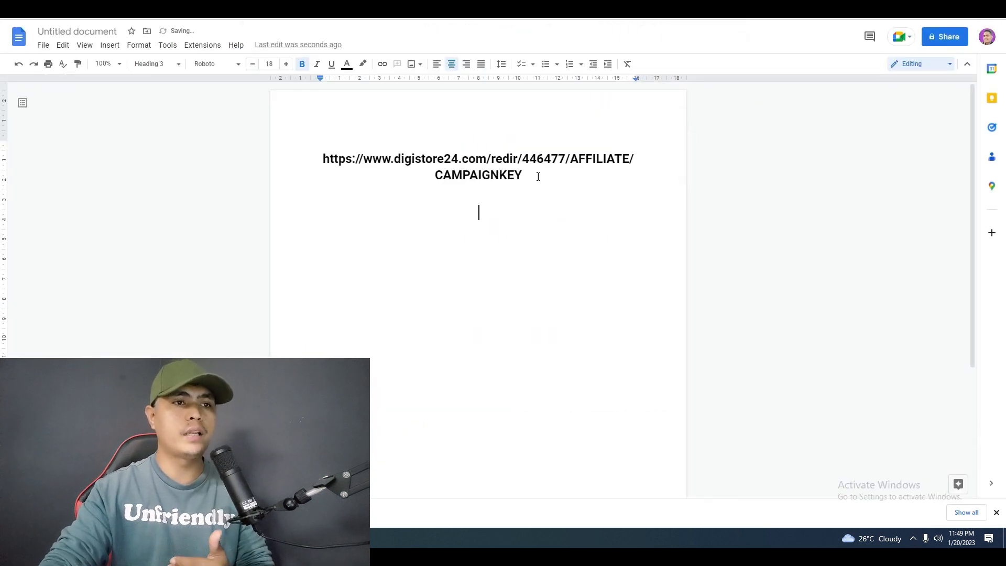
left_click_drag(539, 176, 316, 156)
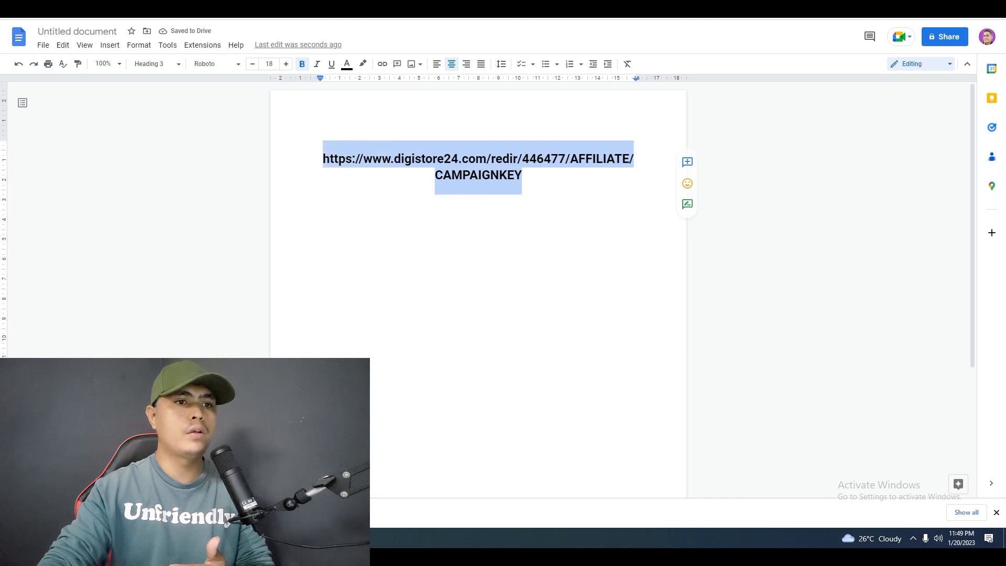
left_click(285, 19)
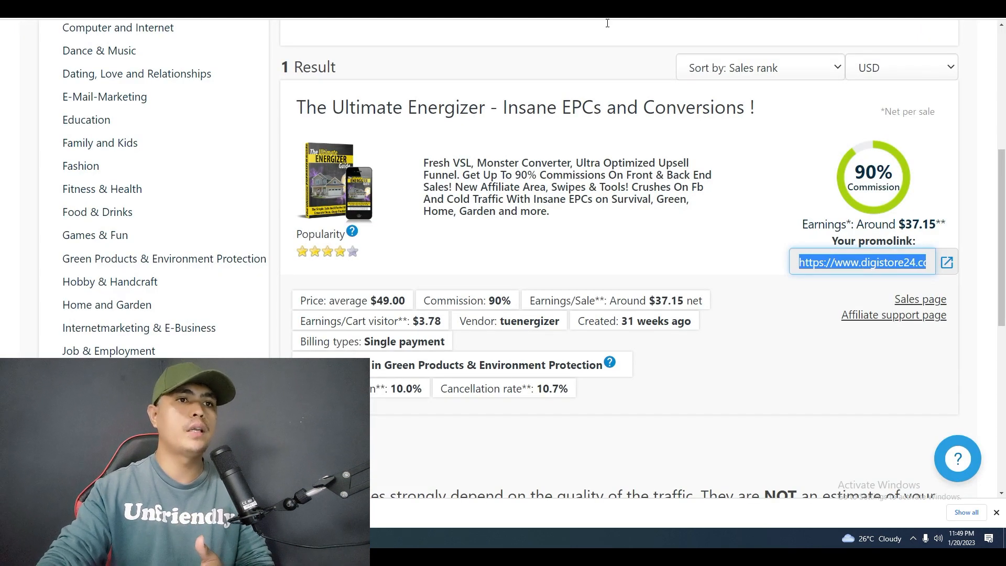
left_click(398, 19)
key("ctrl+Tab")
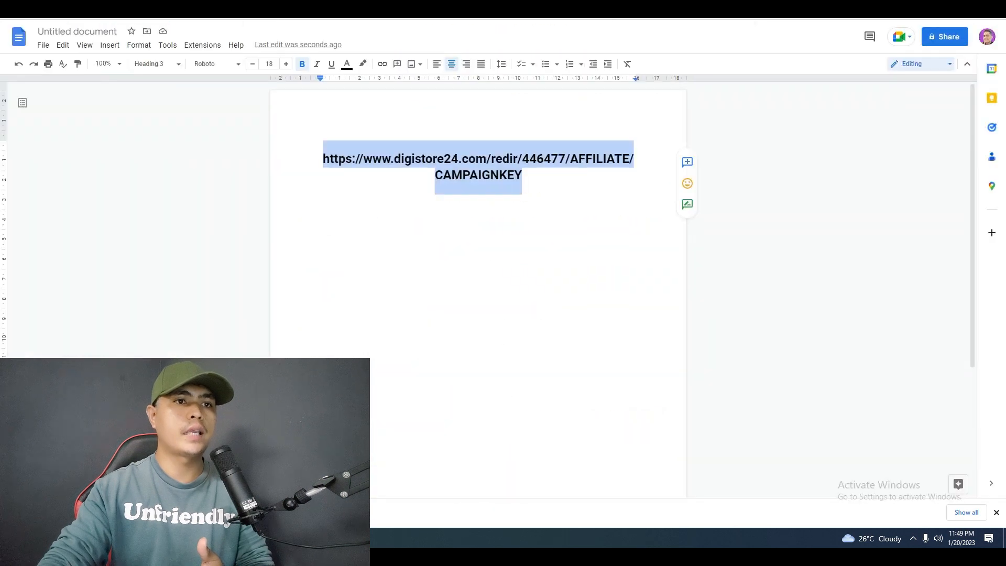
left_click(563, 189)
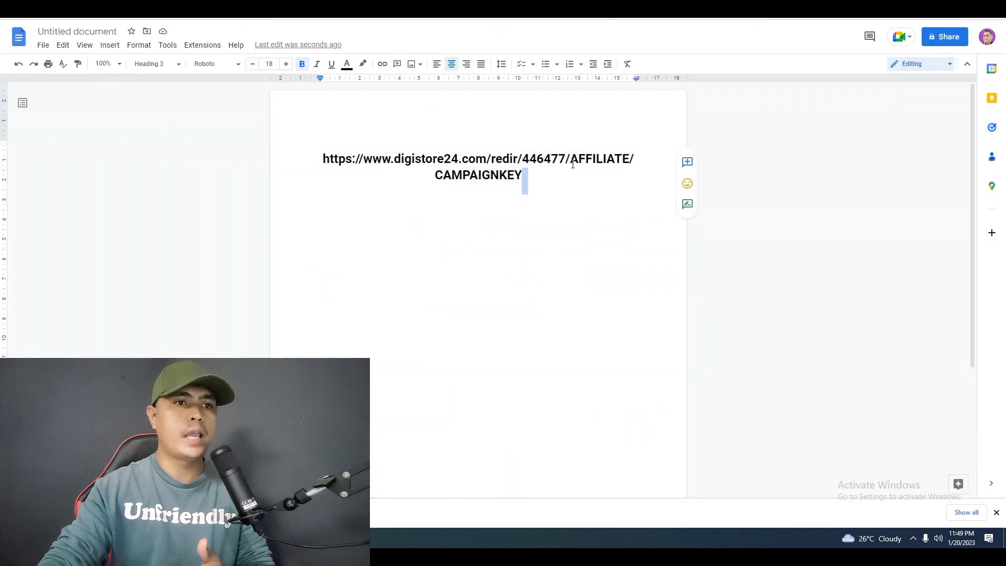
key("Return")
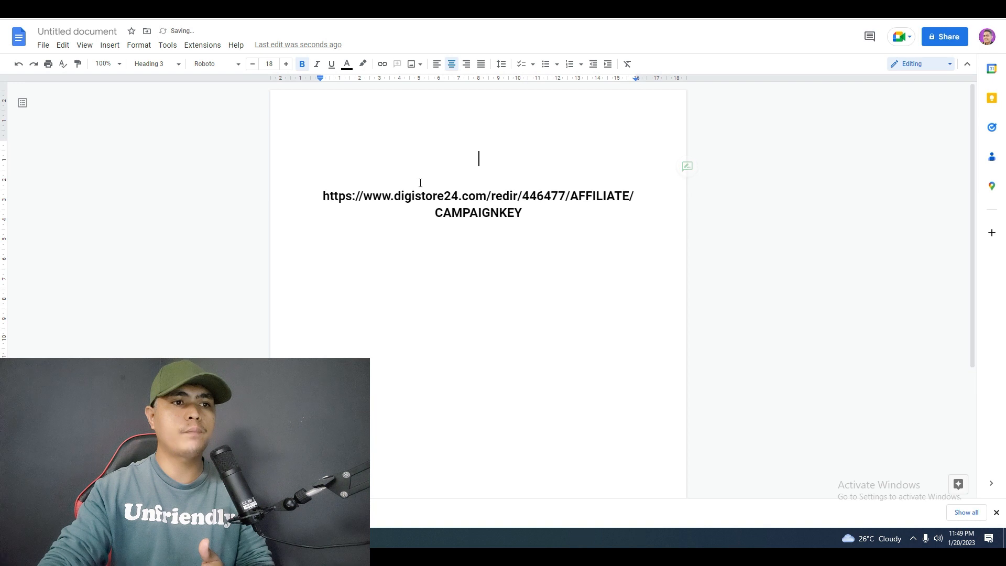
Replace the AFFILIATE placeholder in the link with the affiliate's Digistore24 ID.
left_click(488, 196)
left_click_drag(571, 196, 629, 193)
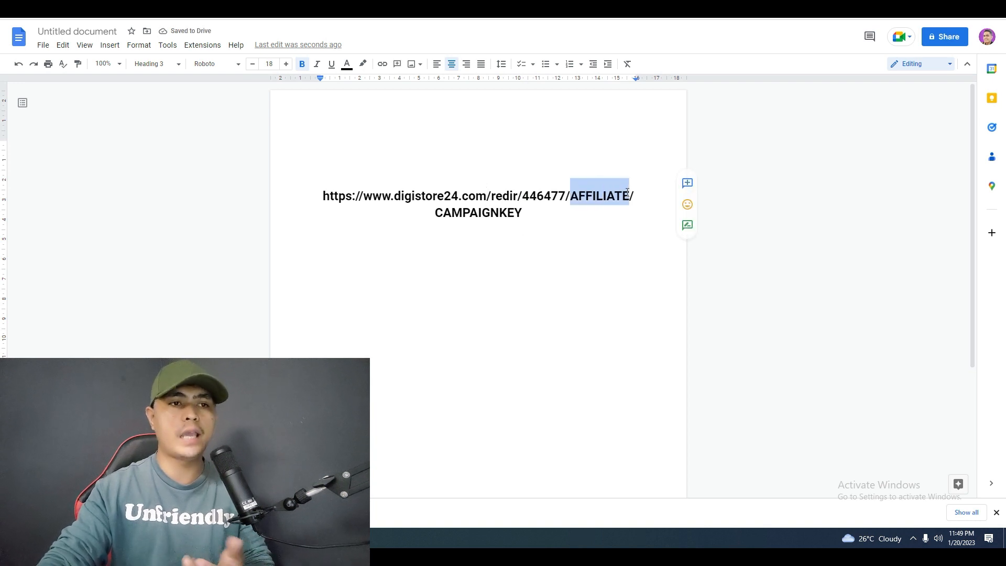
type("J")
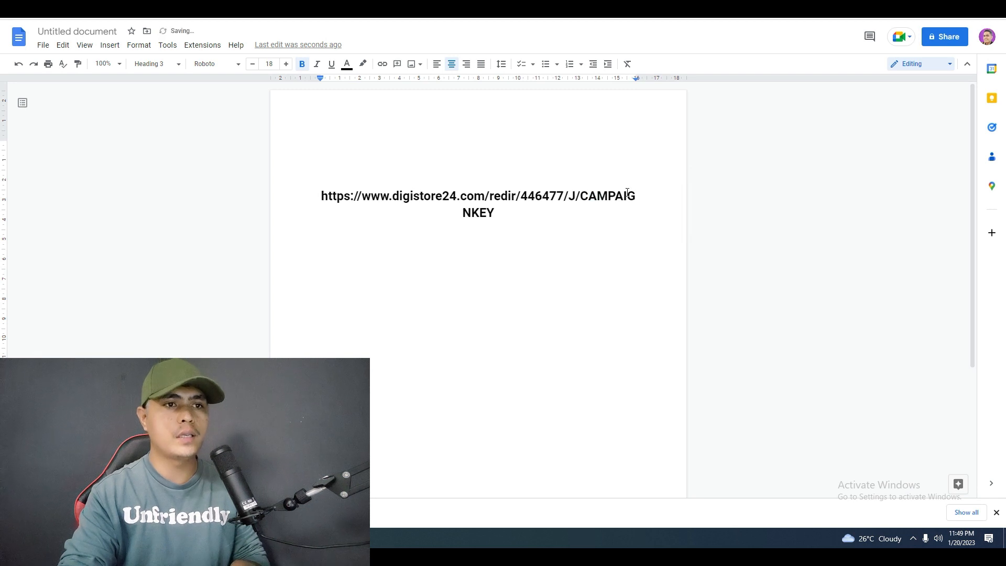
type("E")
type("CALLORA")
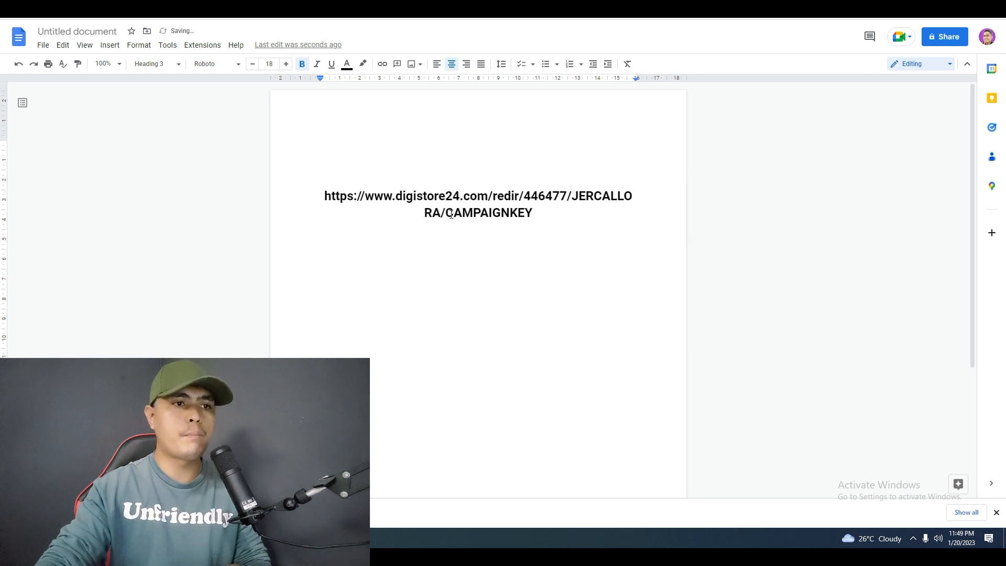
Replace the CAMPAIGNKEY placeholder at the end of the link with ENERGIZER.
left_click_drag(451, 214, 561, 214)
key("BackSpace")
key("BackSpace")
type("ENERGIZER")
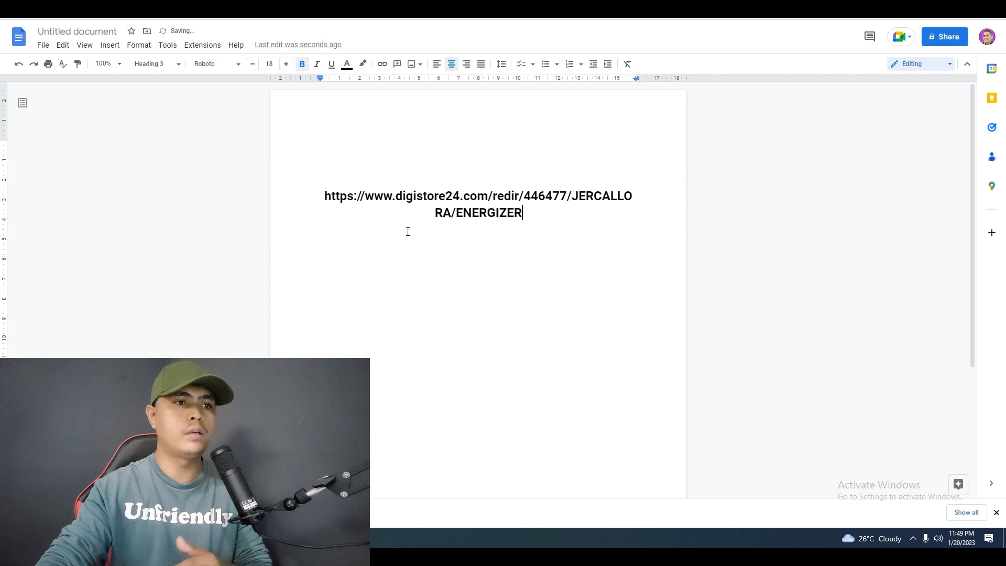
Copy the completed affiliate link from the document and switch to the Funnels page in Systeme.io.
left_click_drag(327, 198, 272, 185)
left_click(568, 259)
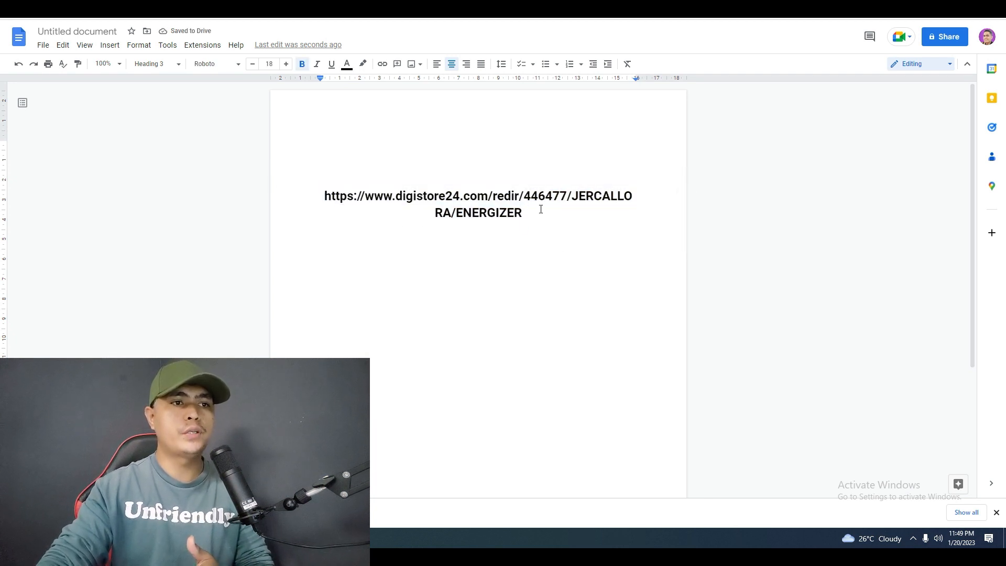
left_click_drag(543, 210, 315, 192)
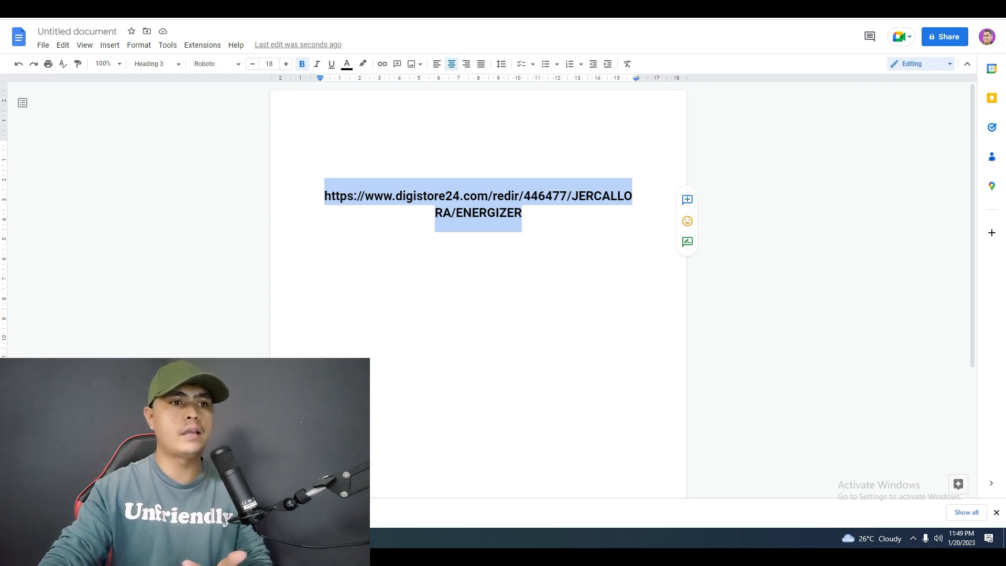
left_click(68, 19)
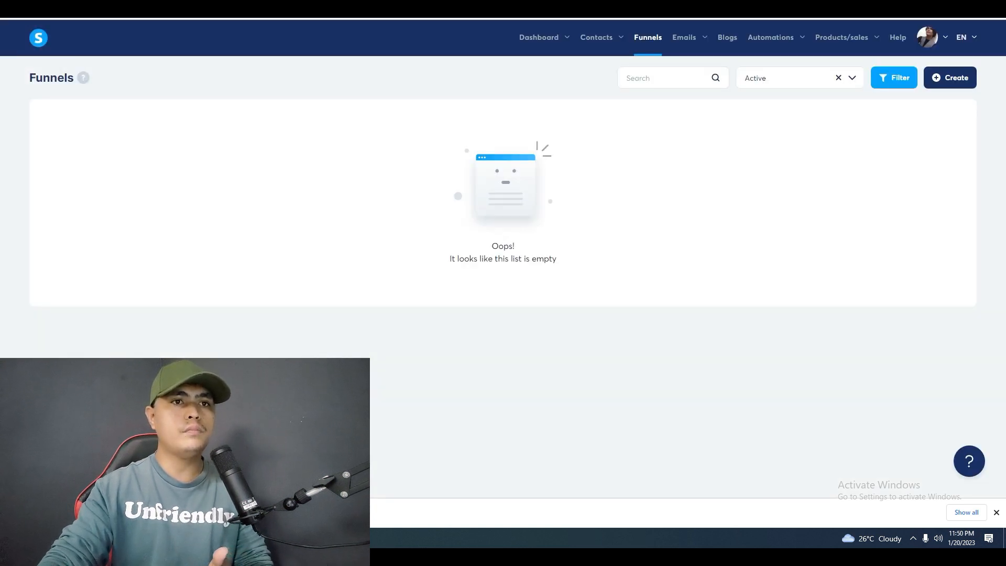
left_click(209, 11)
right_click(479, 201)
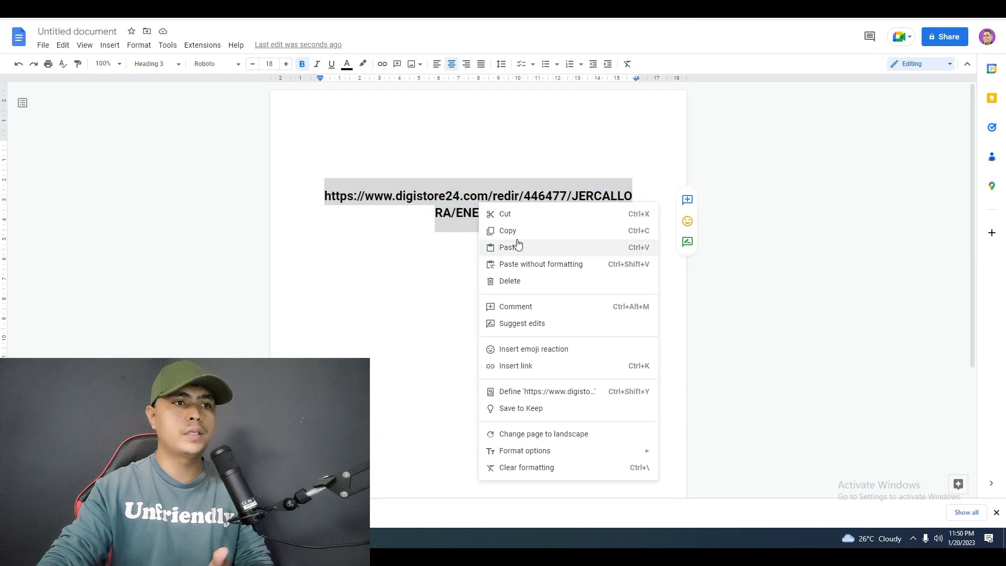
left_click(68, 11)
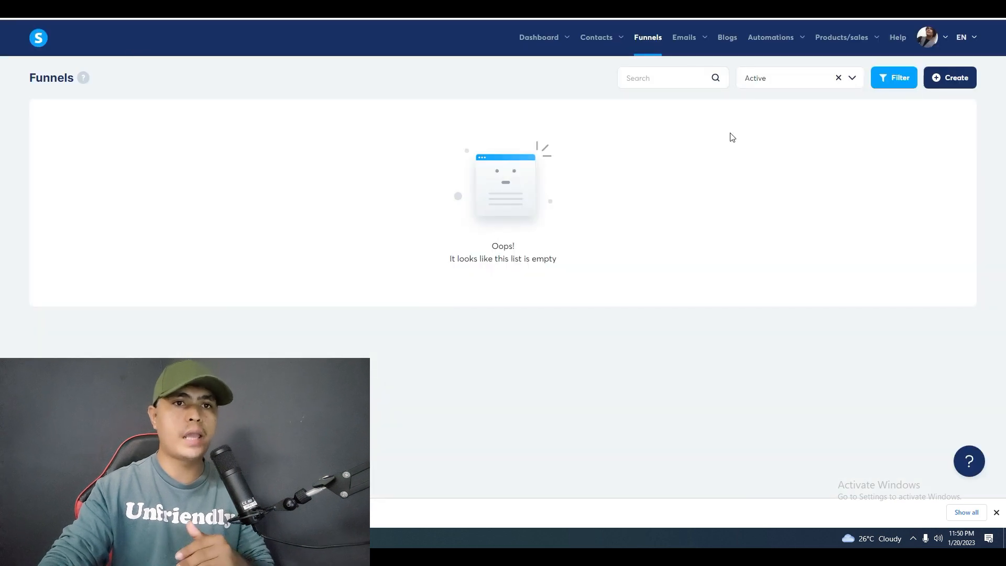
Create a funnel named "energizer" with the goal "Build an audience".
left_click(950, 77)
left_click(417, 158)
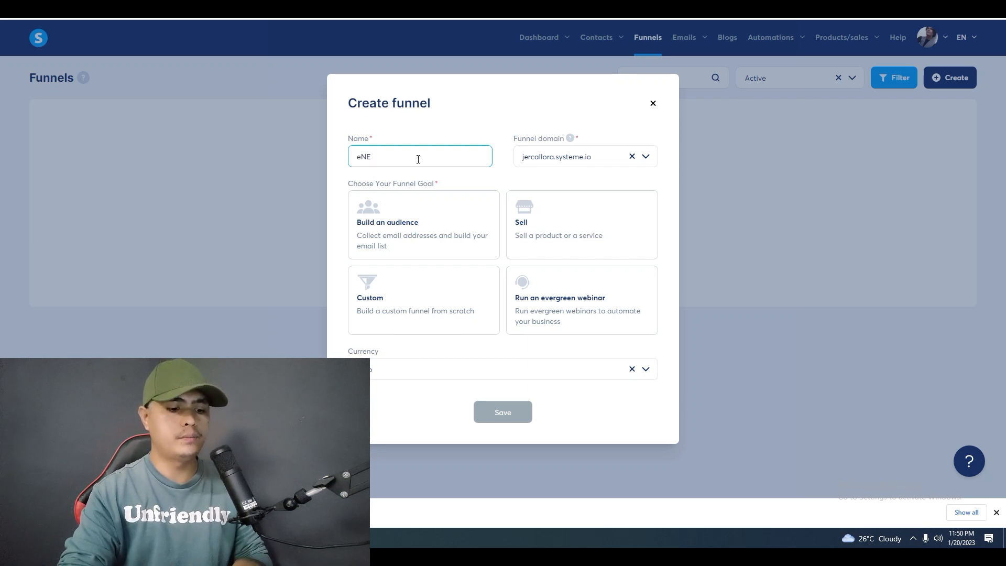
type("energizer")
left_click(414, 249)
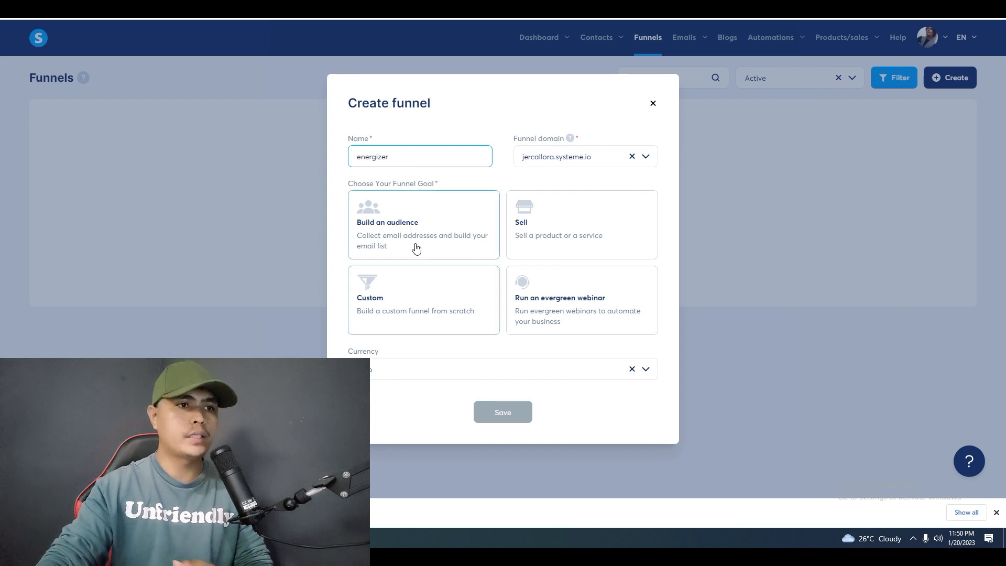
left_click(506, 412)
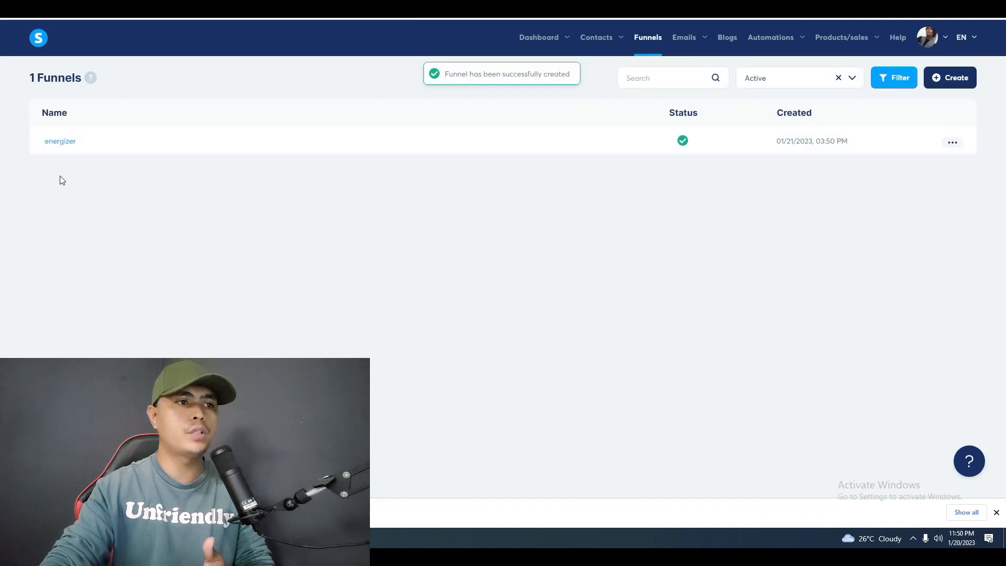
Give the energizer funnel's squeeze page the "Simply the Best Way to Create Landing Pages" template and open it in the page editor.
left_click(375, 153)
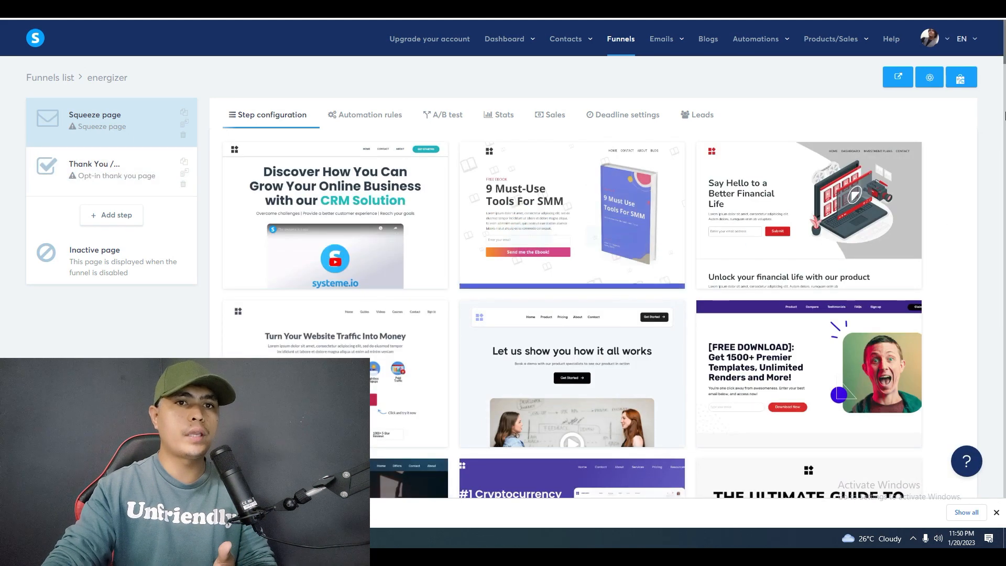
scroll(988, 155, "down", 2)
scroll(988, 159, "down", 15)
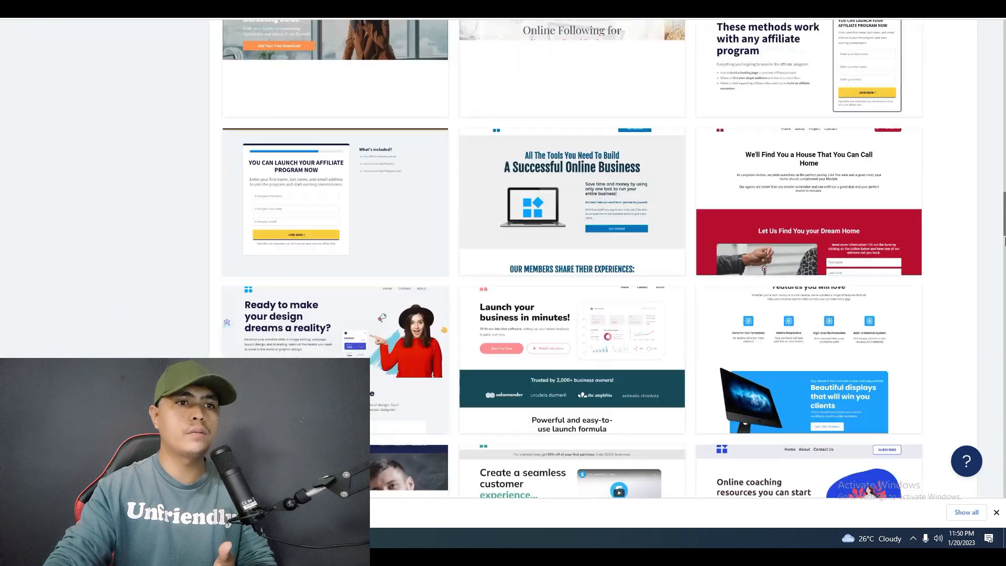
left_click_drag(1004, 241, 995, 418)
mouse_move(539, 367)
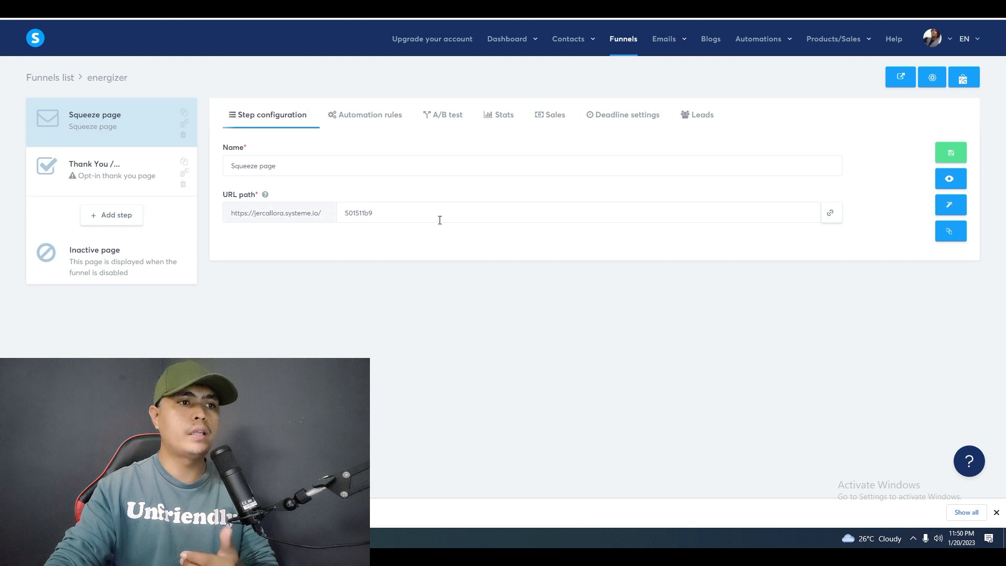
left_click(951, 206)
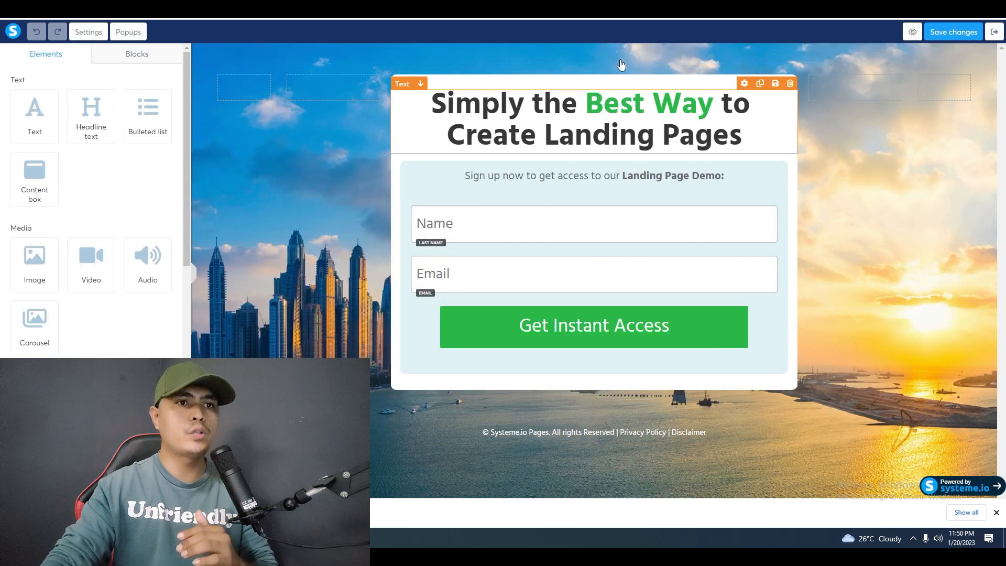
Copy the completed affiliate link from the Google Docs document.
key("ctrl+Tab")
left_click_drag(544, 216, 316, 198)
right_click(499, 215)
left_click(515, 240)
Load the copied affiliate link in the offer's sales page tab and open its text presentation.
key("ctrl+Tab")
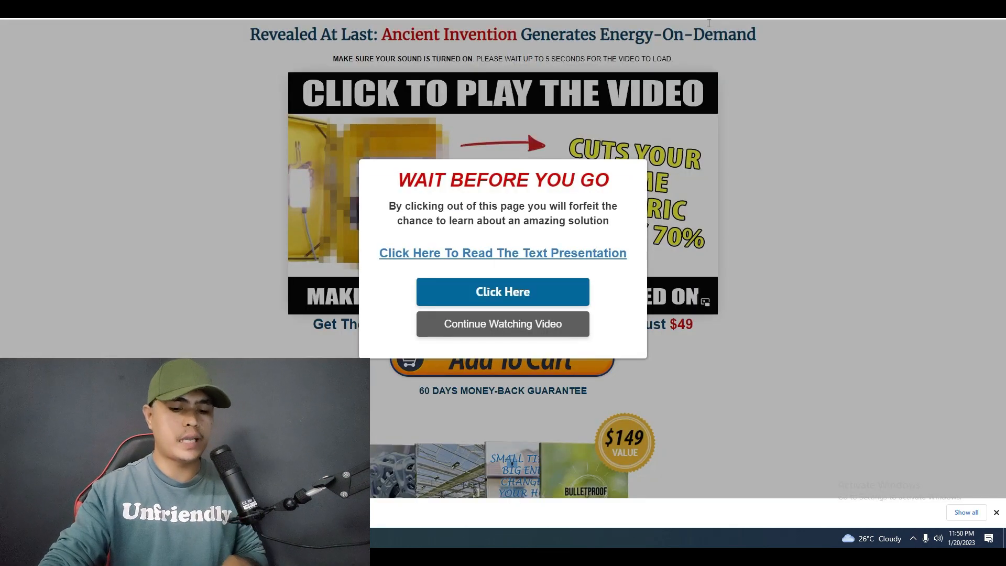
key("ctrl+l")
key("ctrl+v")
key("Return")
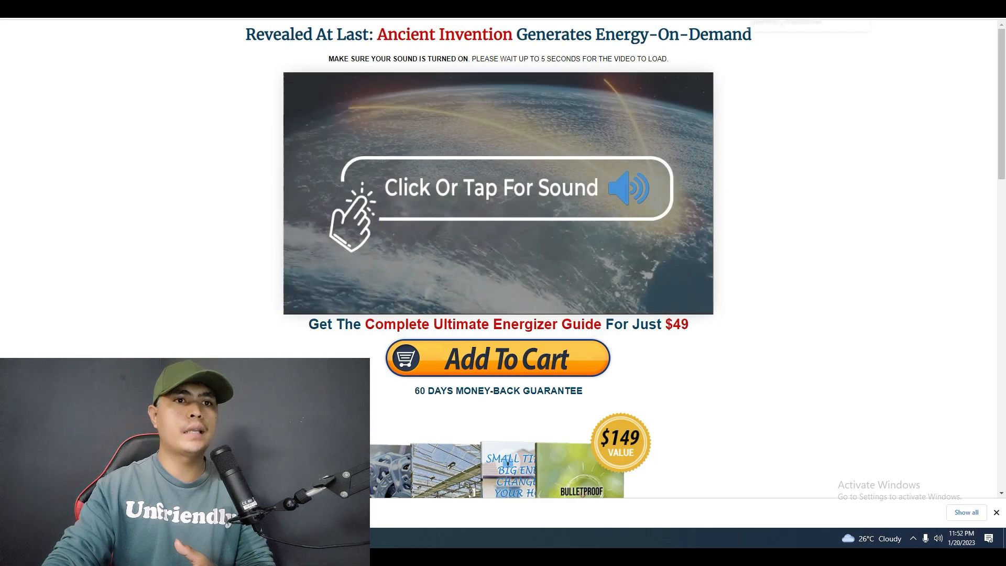
mouse_move(1003, 66)
left_mouse_down()
mouse_move(1005, 379)
mouse_move(1003, 63)
left_mouse_up()
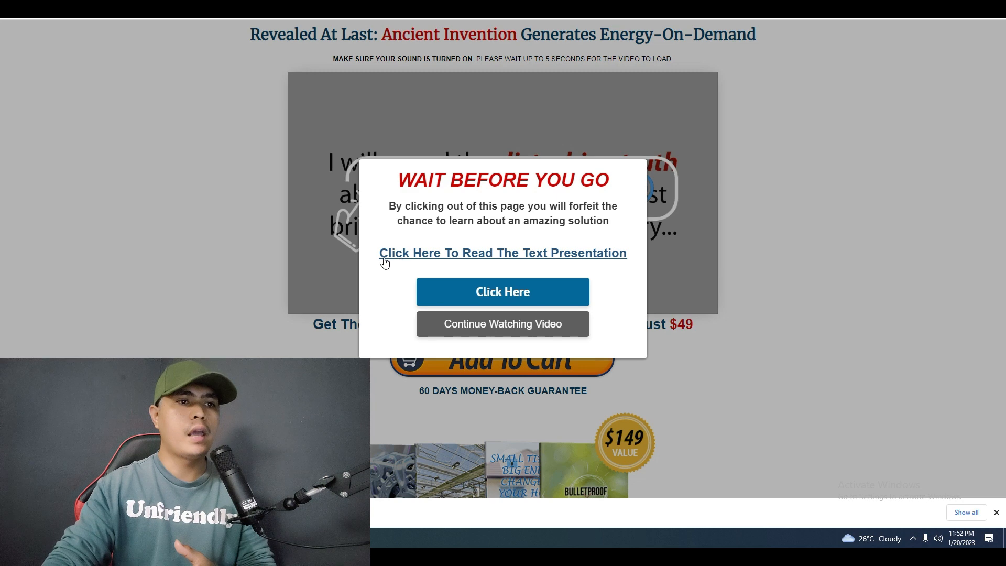
left_click(503, 254)
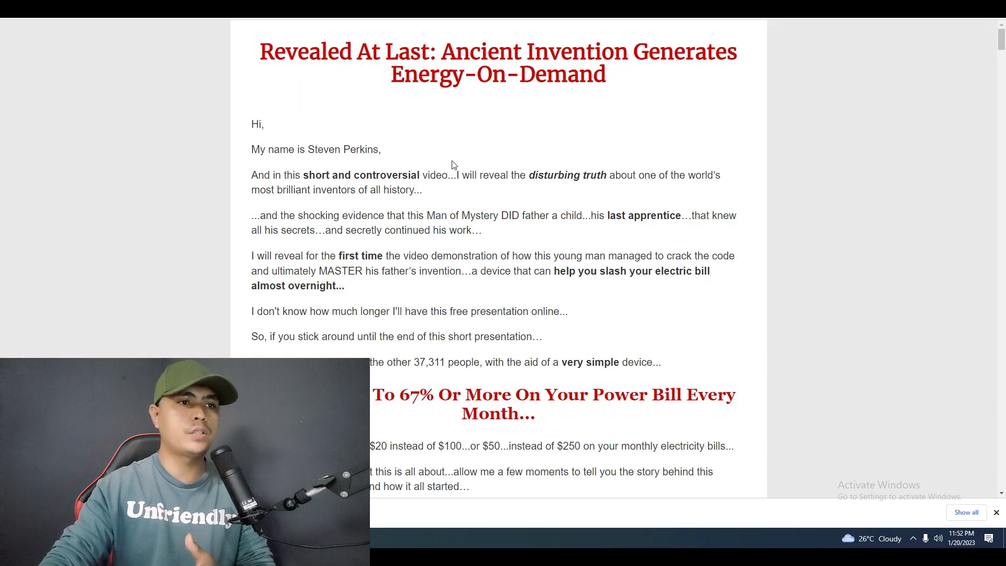
Copy "Save Up To 67% Or More On Your Power Bill Every Month..." from the presentation's red heading.
mouse_move(1002, 41)
left_mouse_down()
mouse_move(1002, 86)
mouse_move(1002, 50)
left_mouse_up()
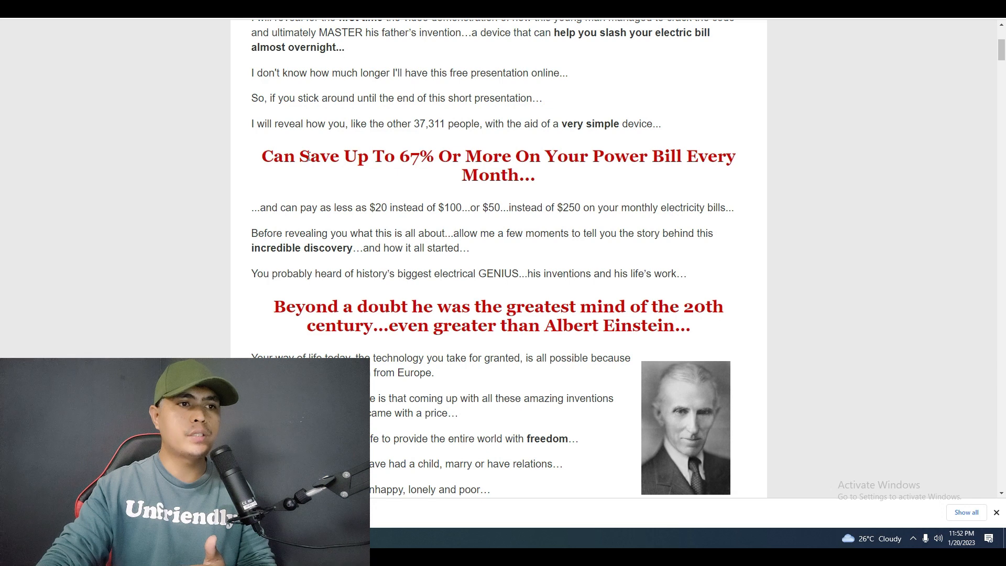
left_click_drag(310, 155, 572, 174)
right_click(482, 159)
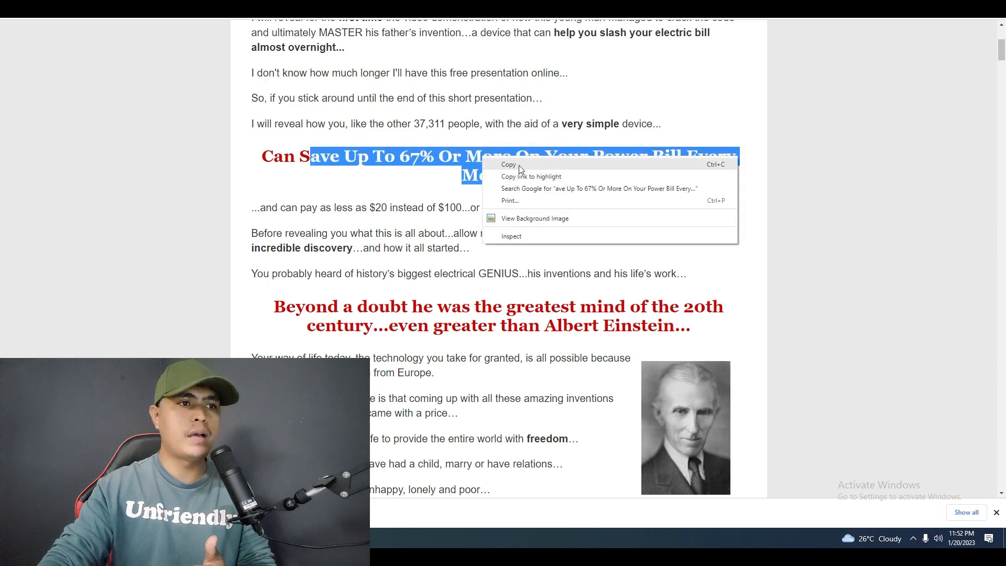
left_click(311, 164)
left_click_drag(302, 157, 540, 176)
right_click(498, 163)
left_click(516, 168)
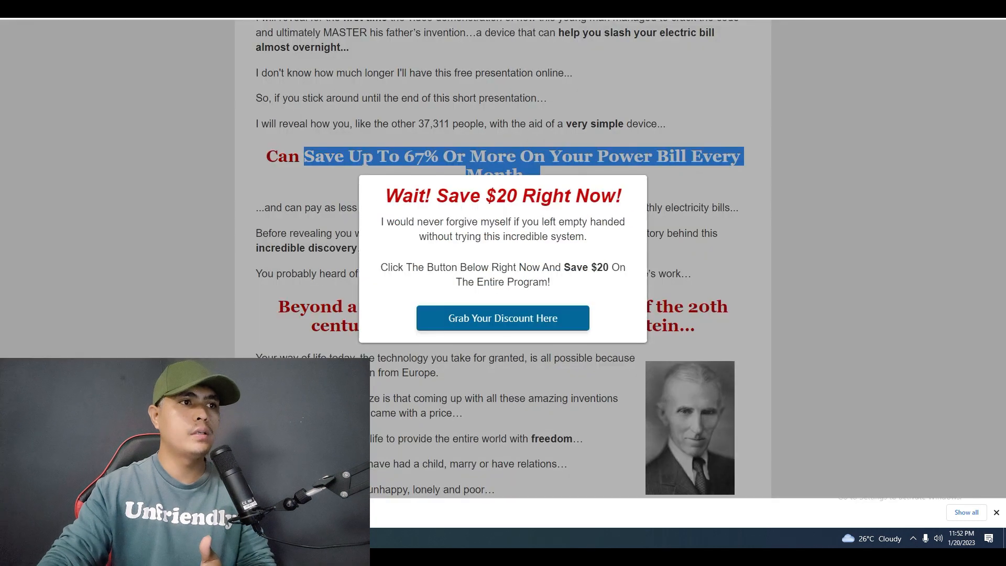
Replace the squeeze page headline in Systeme.io with the copied "Save Up To 67% Or More On Your Power Bill Every Month...".
left_click(262, 8)
left_click(335, 8)
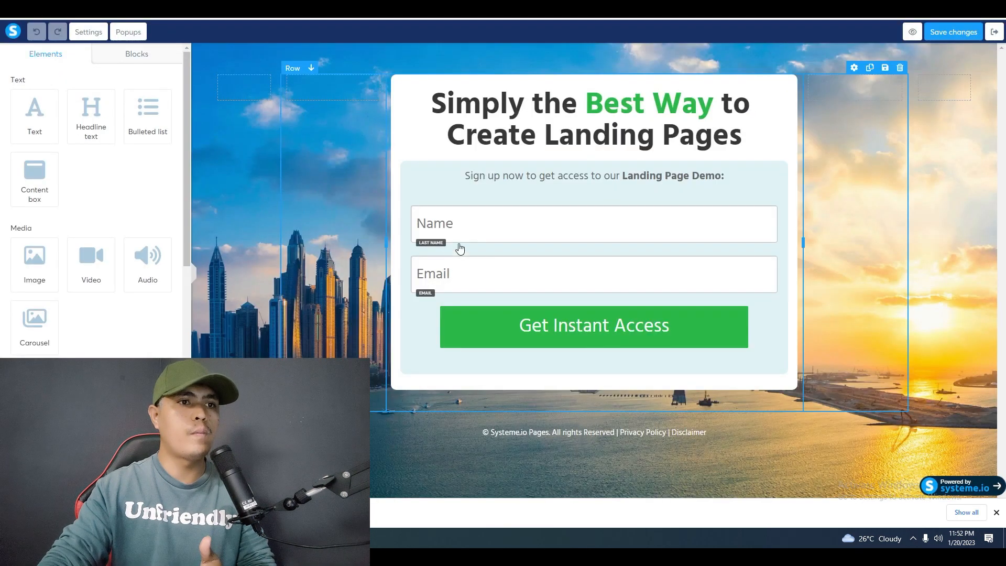
triple_click(568, 124)
left_click(569, 119)
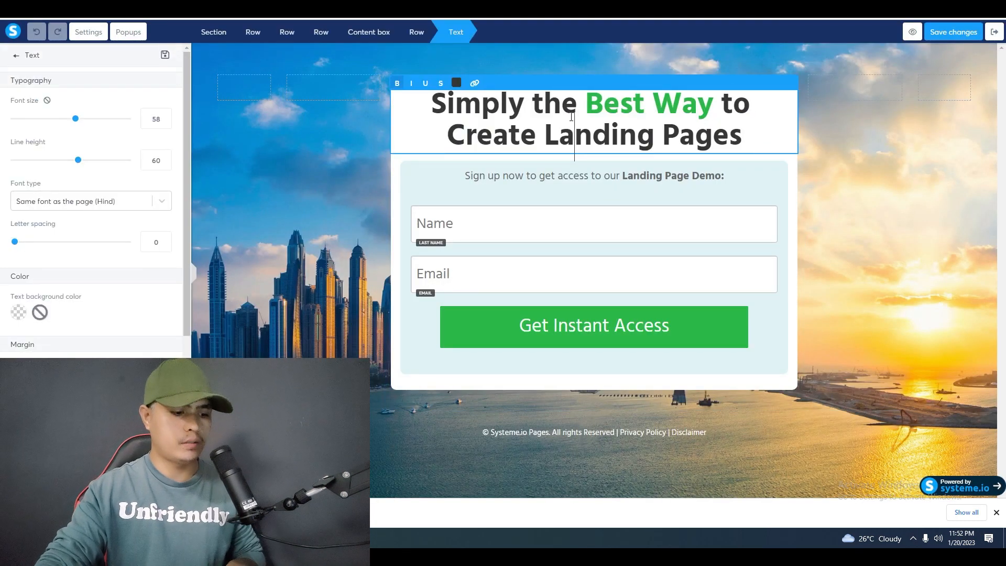
key("ctrl+a")
right_click(571, 119)
left_click(622, 180)
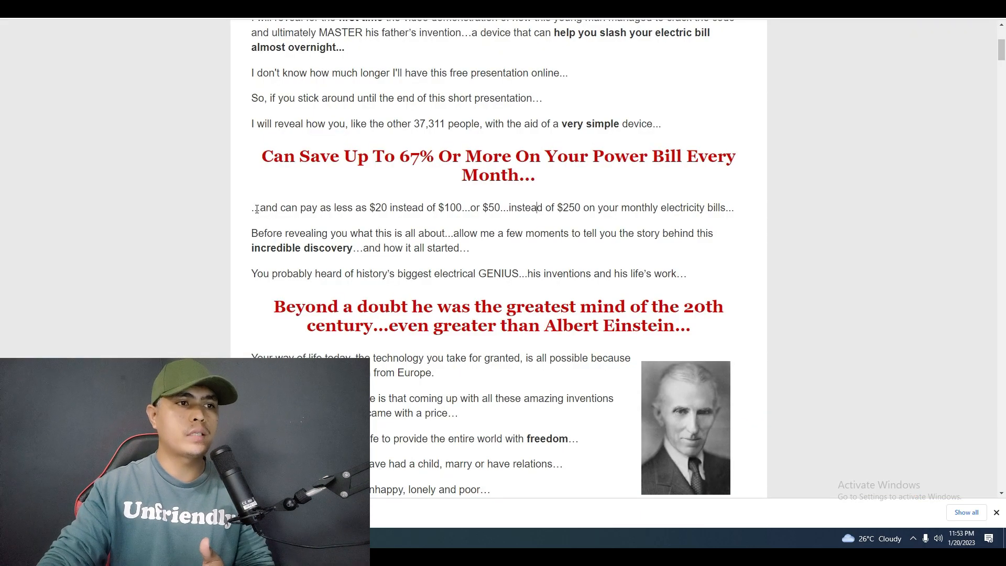
Copy the text presentation's sentence about paying $20 instead of $100 on monthly electricity bills.
left_click_drag(257, 208, 734, 206)
right_click(681, 210)
left_click(707, 218)
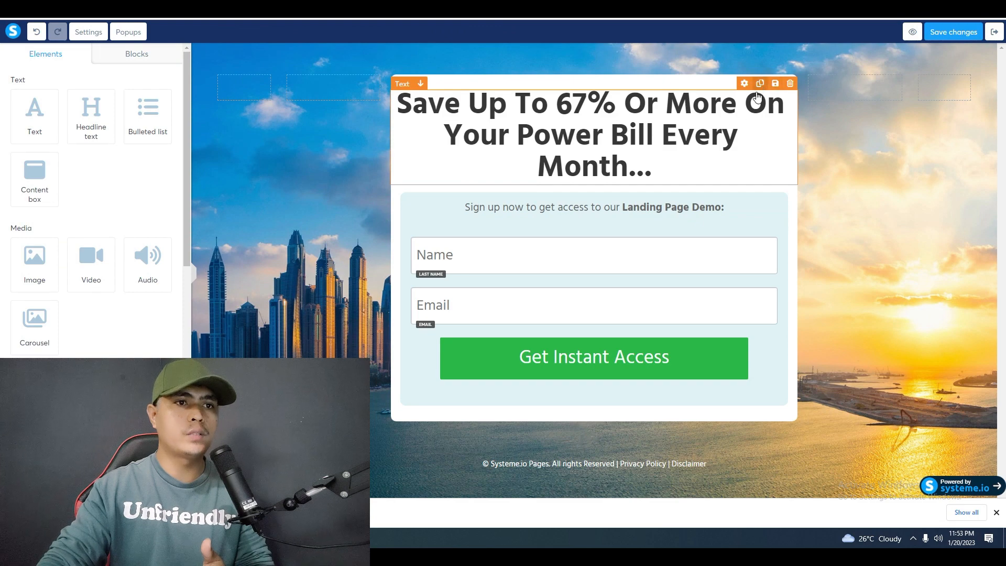
Duplicate the squeeze page headline and replace the duplicate's text with the copied sentence about paying $20 instead of $100 on electricity bills.
left_click(759, 84)
triple_click(562, 229)
right_click(563, 229)
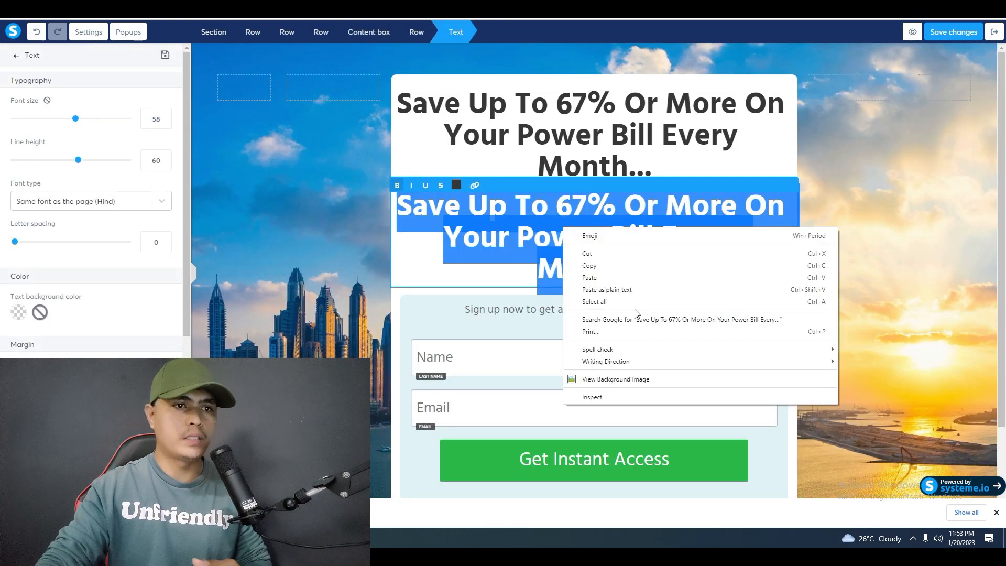
left_click(624, 290)
Set the duplicated subheadline's font size to 30 and its line height to 42.
double_click(611, 227)
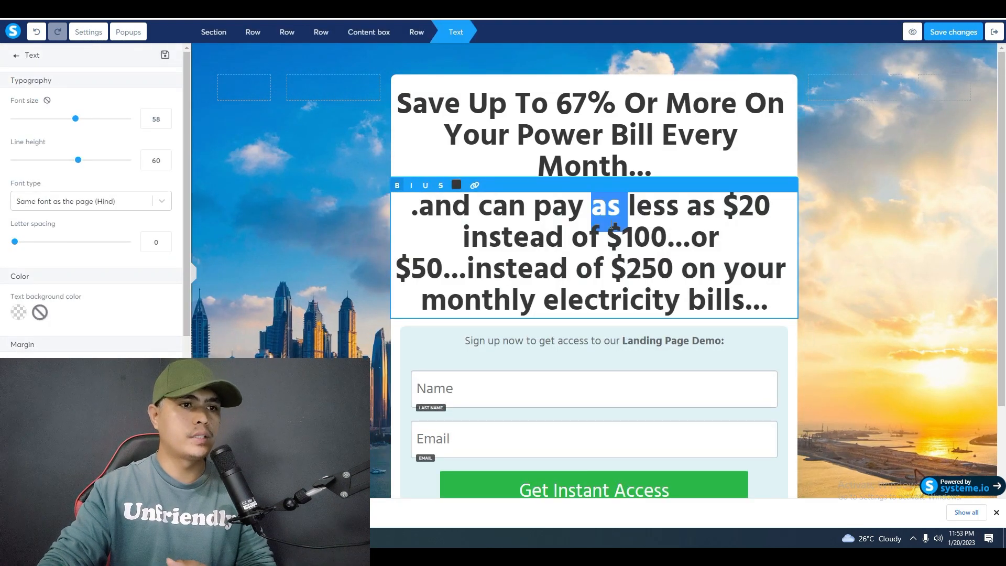
triple_click(611, 227)
scroll(134, 243, "down", 4)
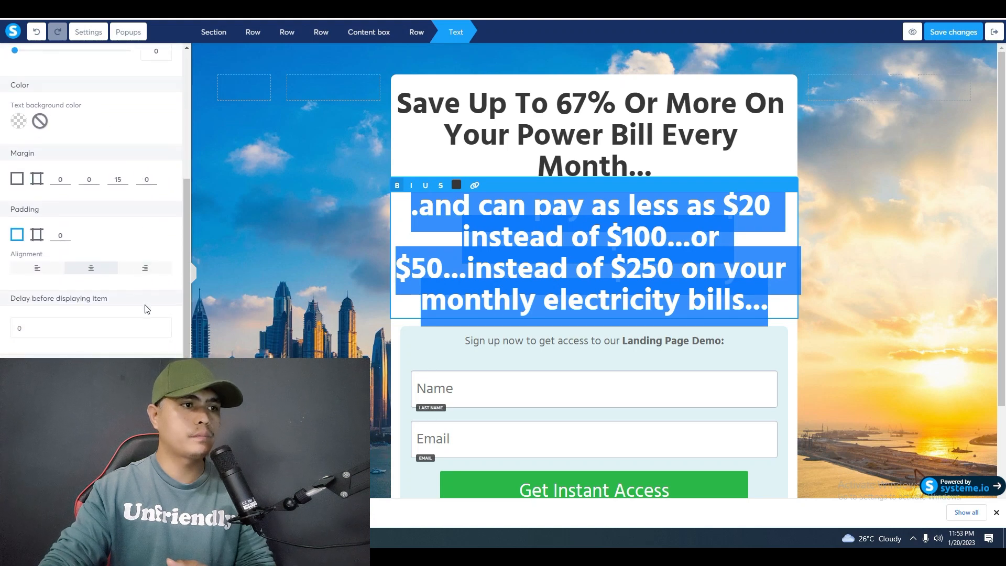
scroll(145, 307, "up", 5)
left_click_drag(78, 122, 44, 124)
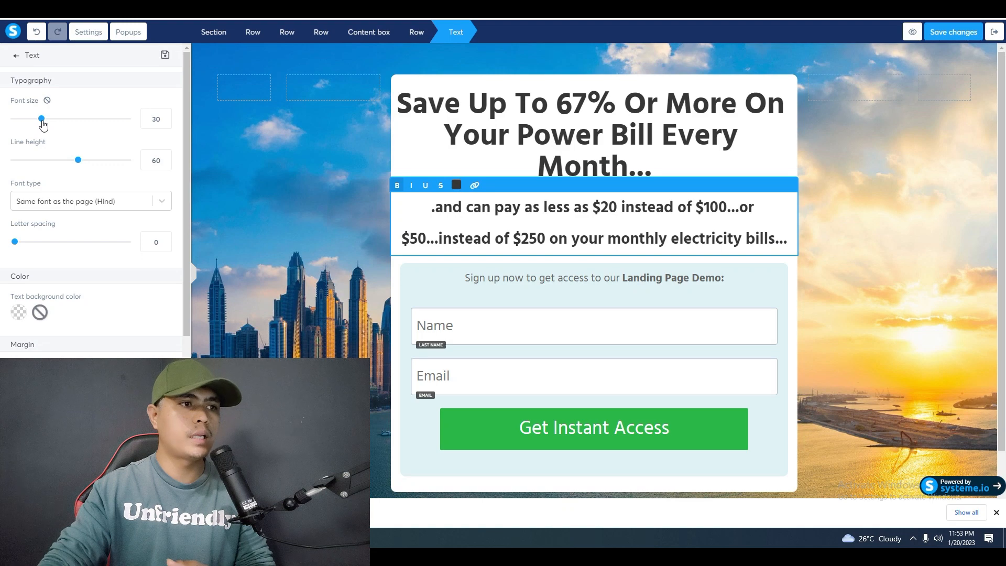
left_click_drag(76, 164, 57, 164)
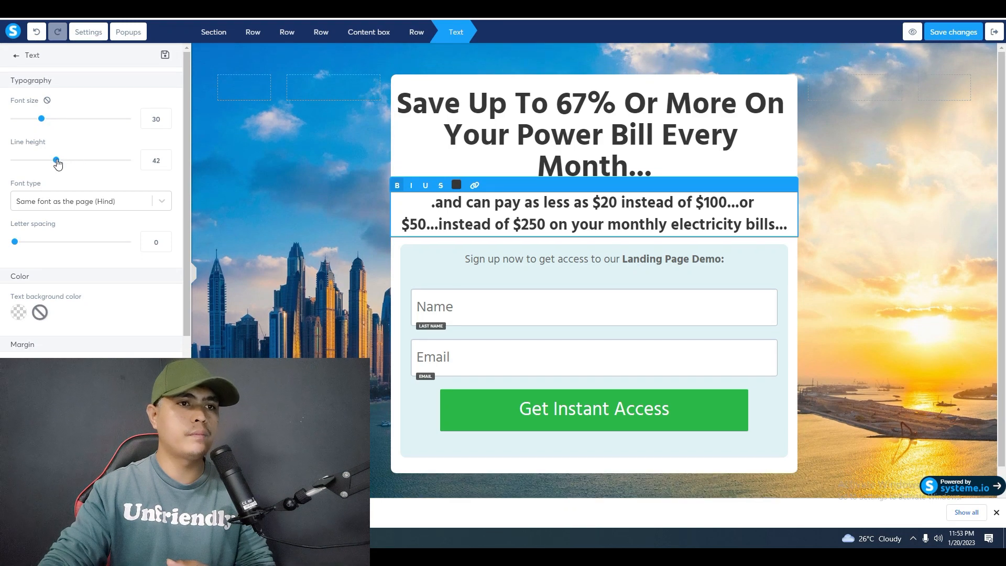
Color the words "67% Or More" in the main headline with the default orange.
left_click(617, 139)
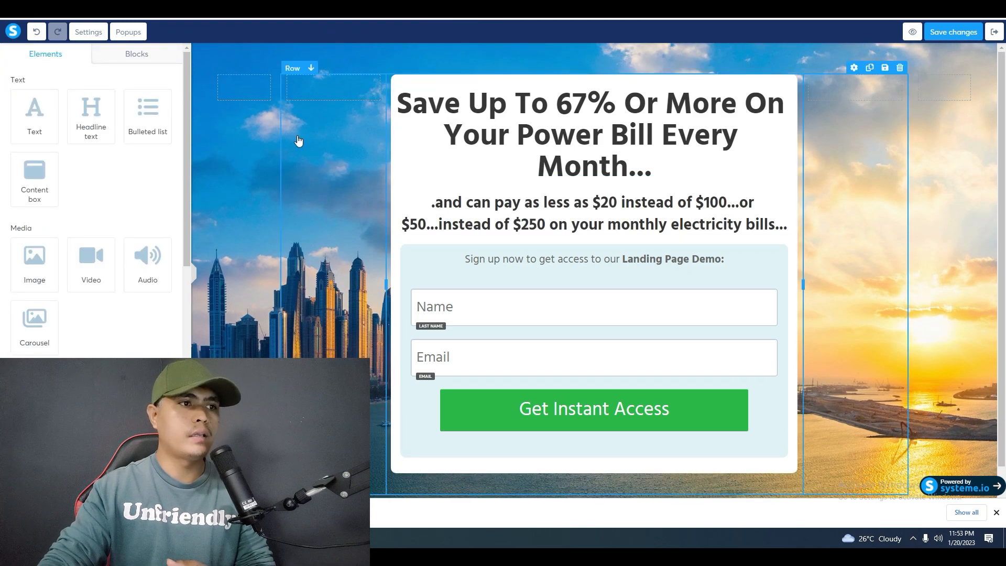
left_click(588, 126)
left_click(586, 114)
left_click_drag(561, 97, 732, 104)
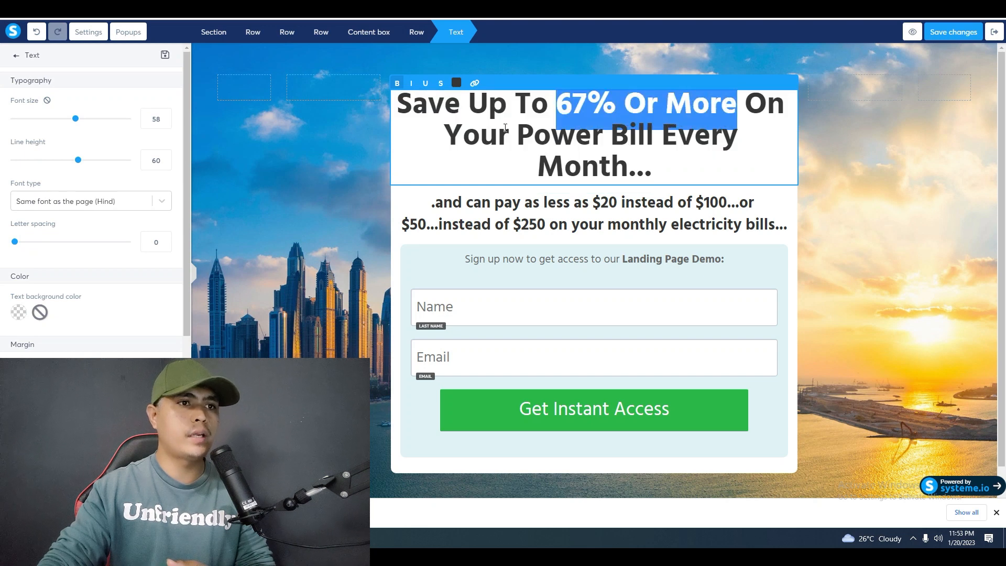
left_click(457, 83)
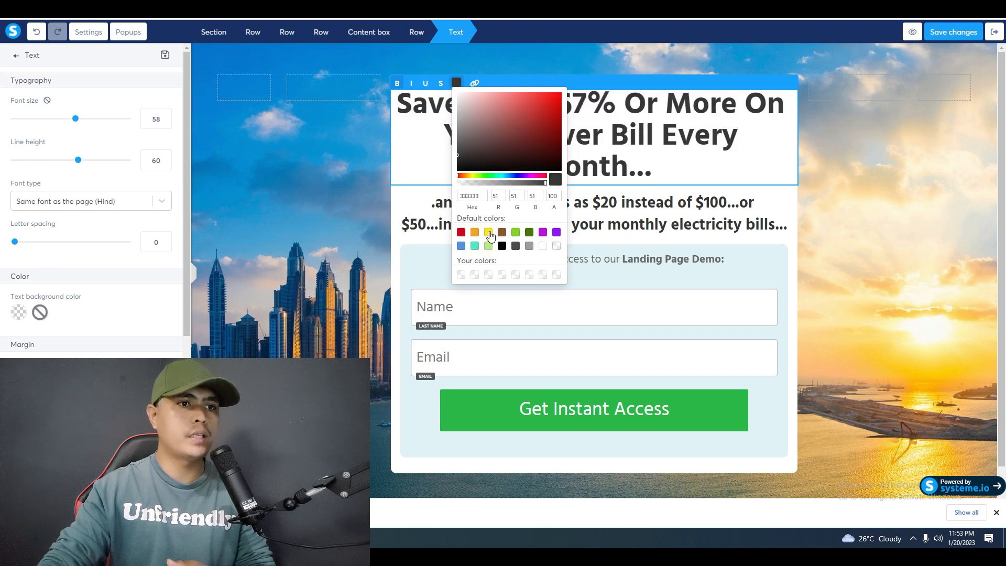
left_click(475, 232)
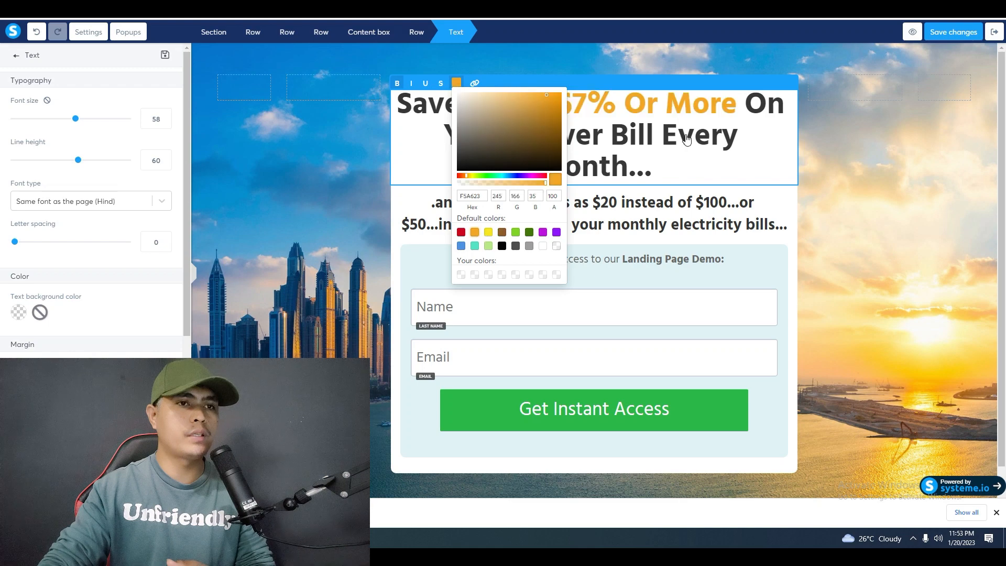
left_click(848, 217)
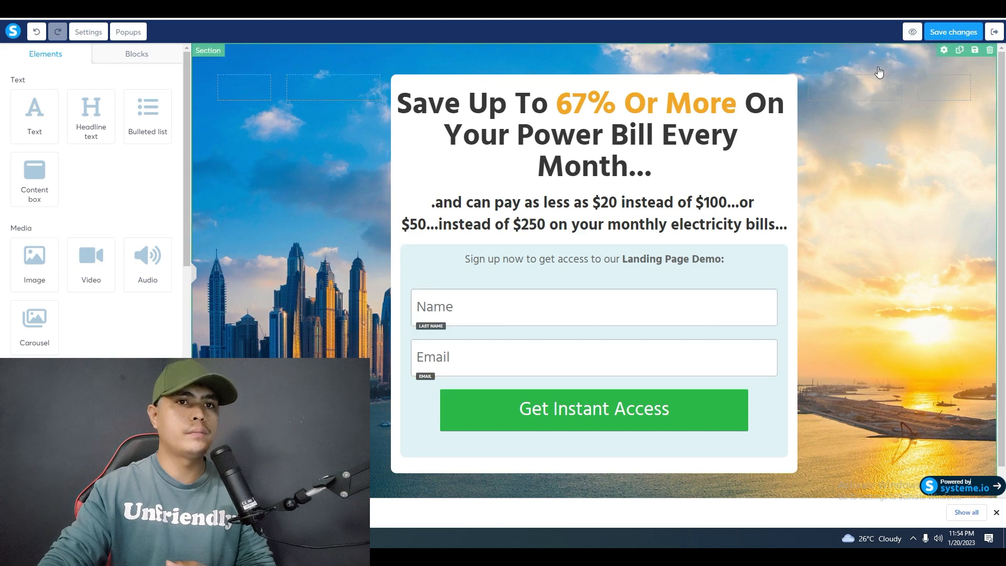
Copy the personalized Digistore24 affiliate link from its browser tab and return to the squeeze page editor.
left_click(696, 417)
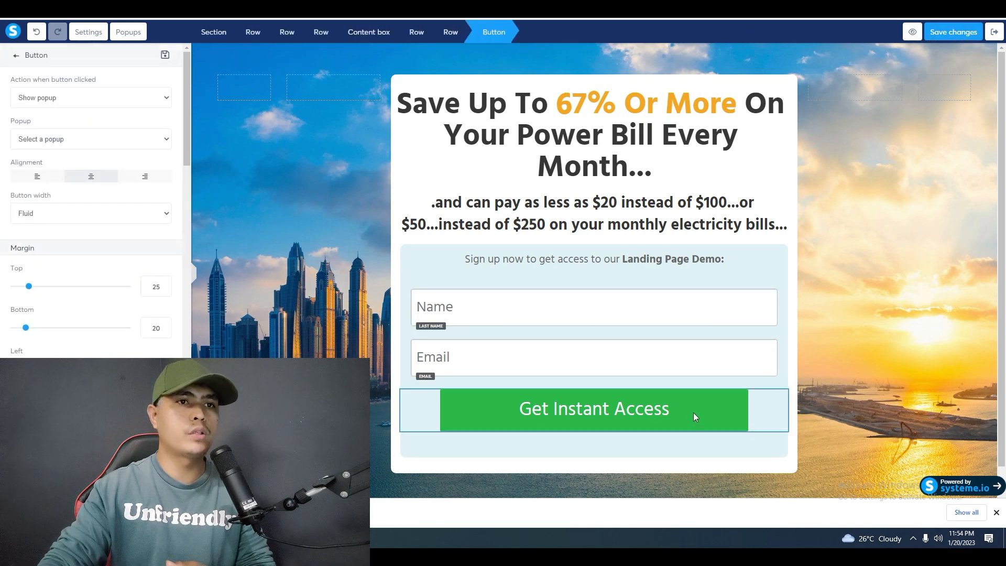
left_click(699, 5)
right_click(508, 206)
left_click(564, 237)
left_click(592, 4)
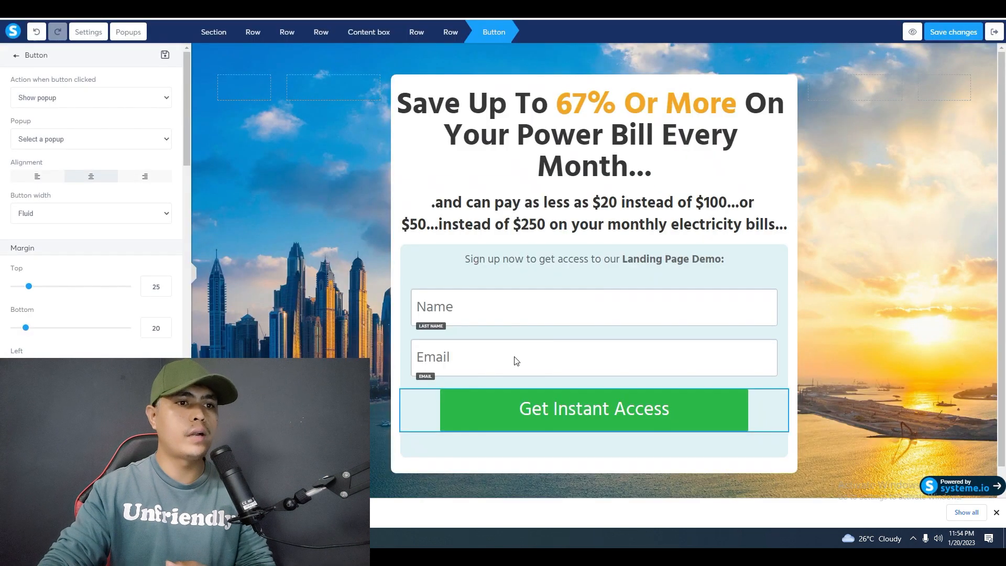
Set the Get Instant Access button's action to Open URL and replace its URL with the copied affiliate link.
left_click(519, 438)
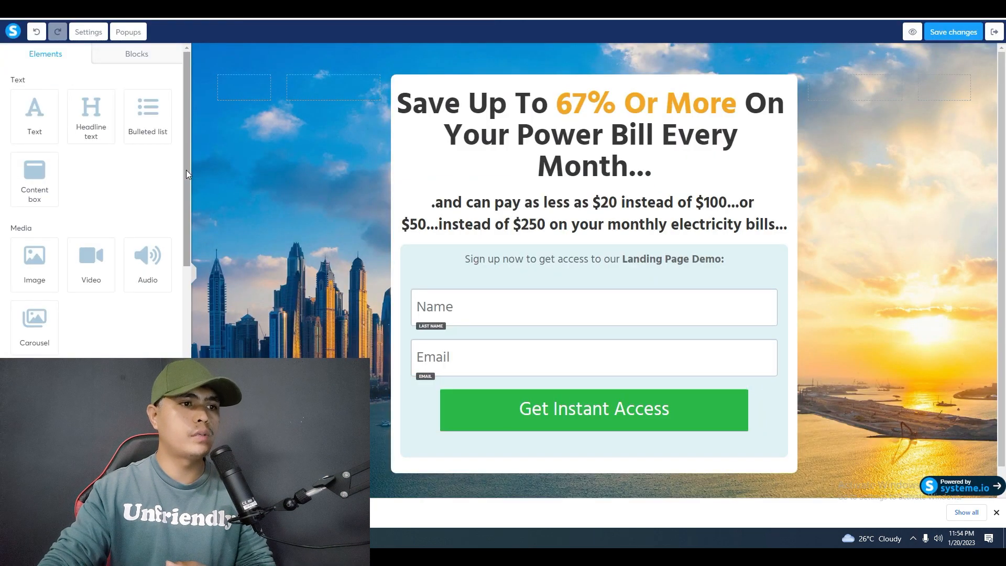
left_click(521, 422)
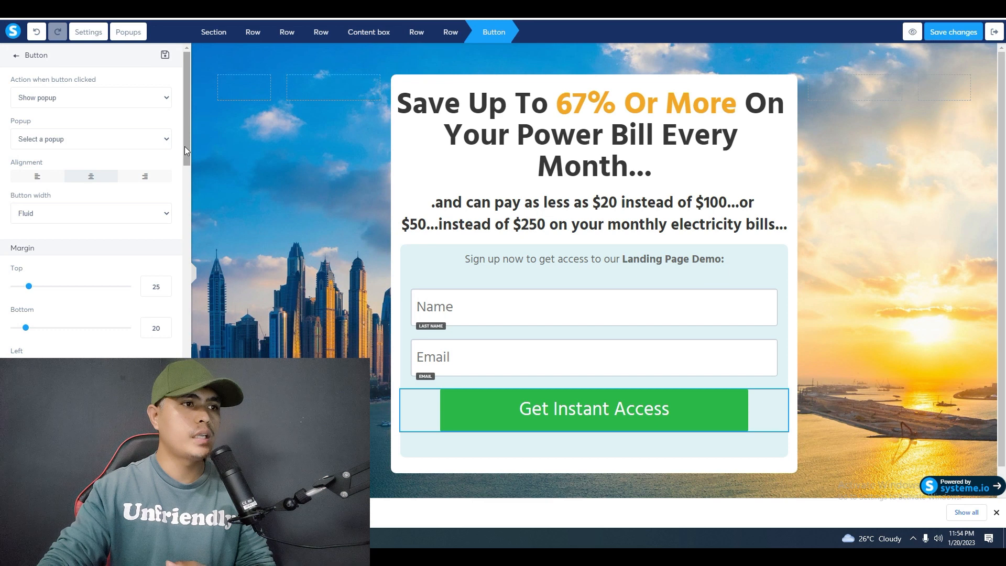
left_click(88, 104)
left_click(73, 130)
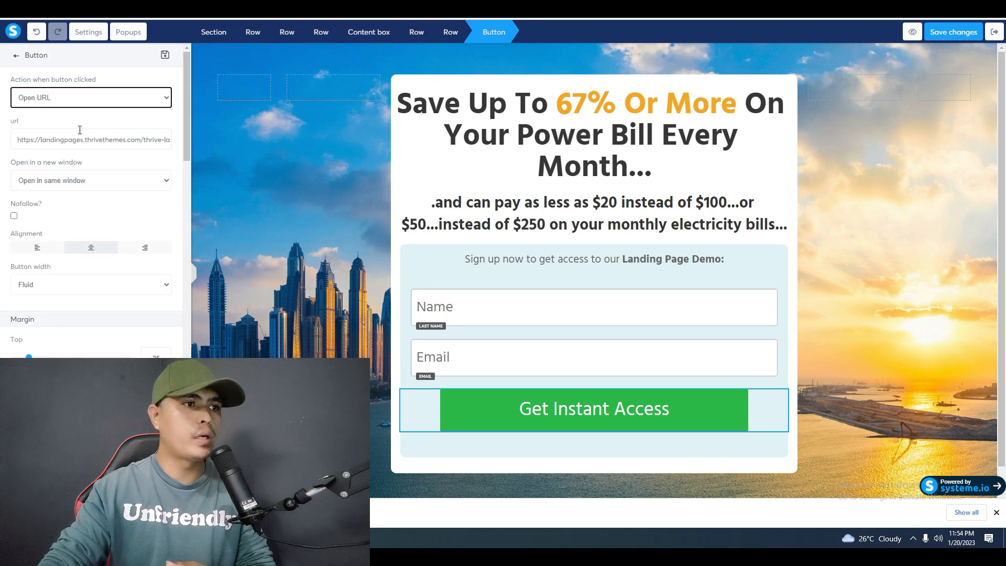
triple_click(73, 140)
right_click(73, 140)
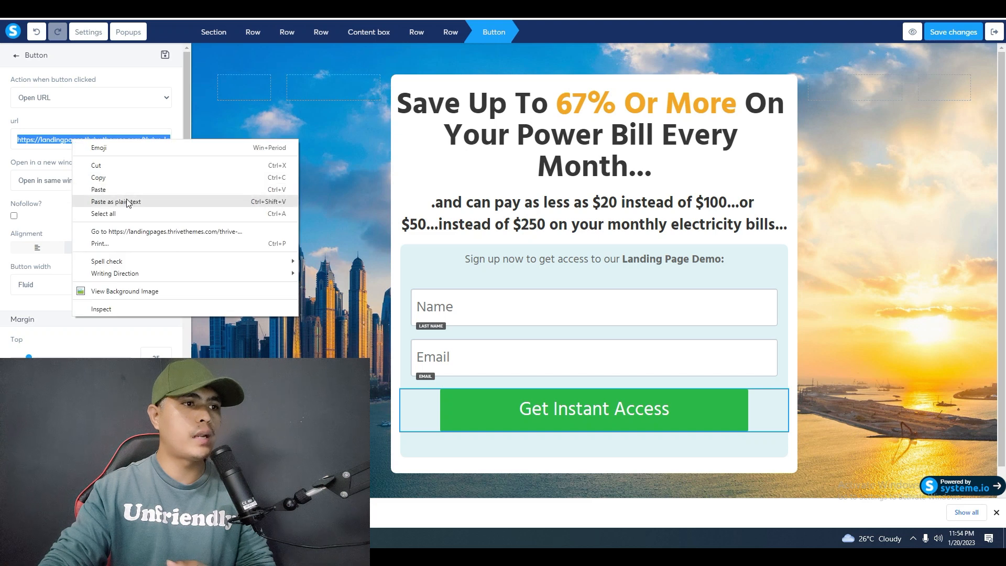
left_click(131, 200)
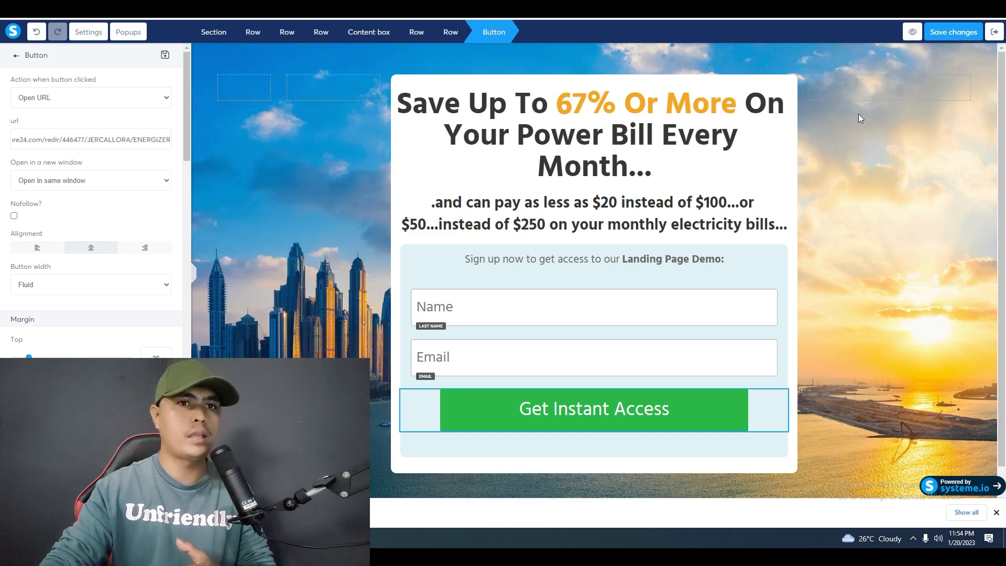
Save the squeeze page changes and delete the Thank You step from the energizer funnel.
left_click(955, 35)
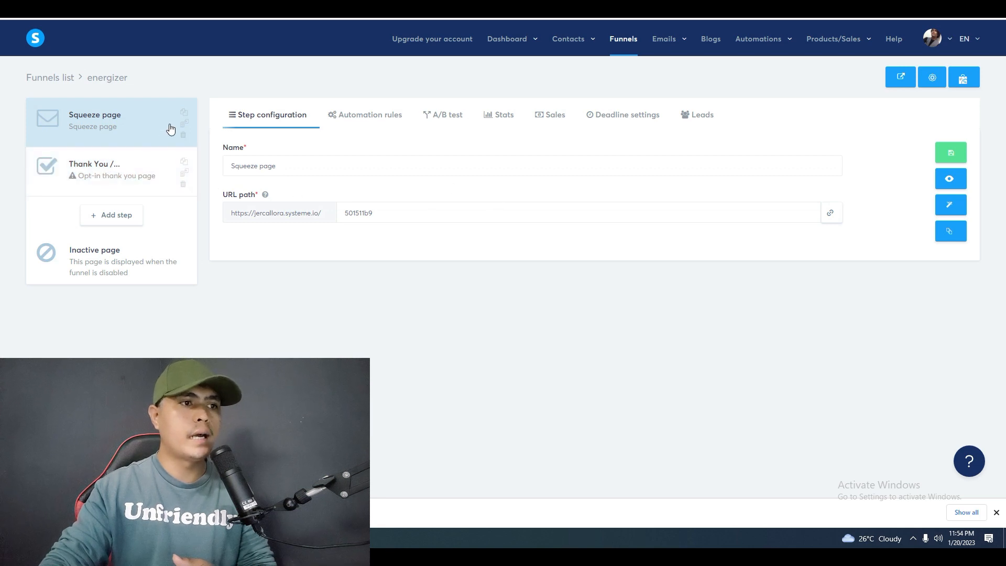
left_click(184, 186)
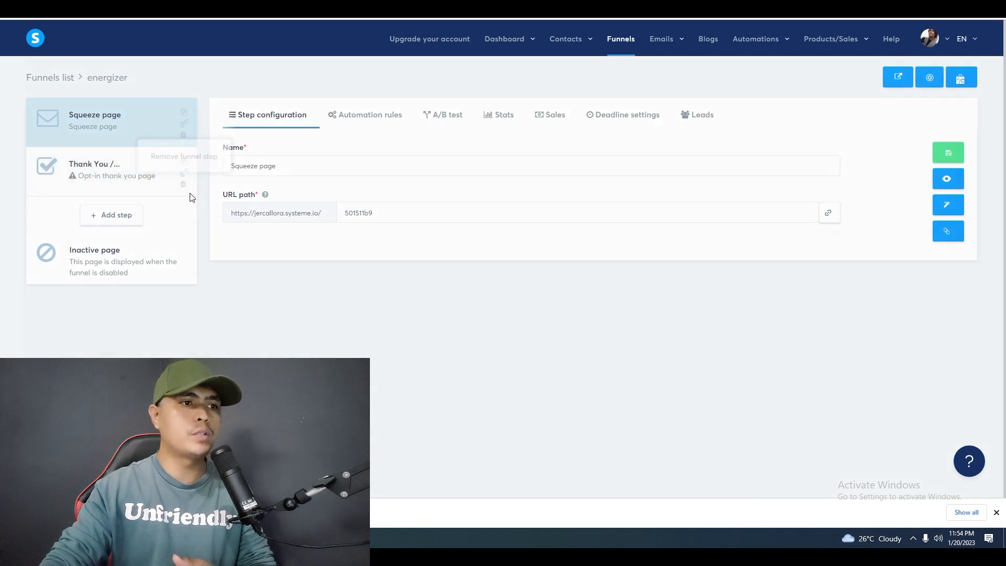
left_click(478, 294)
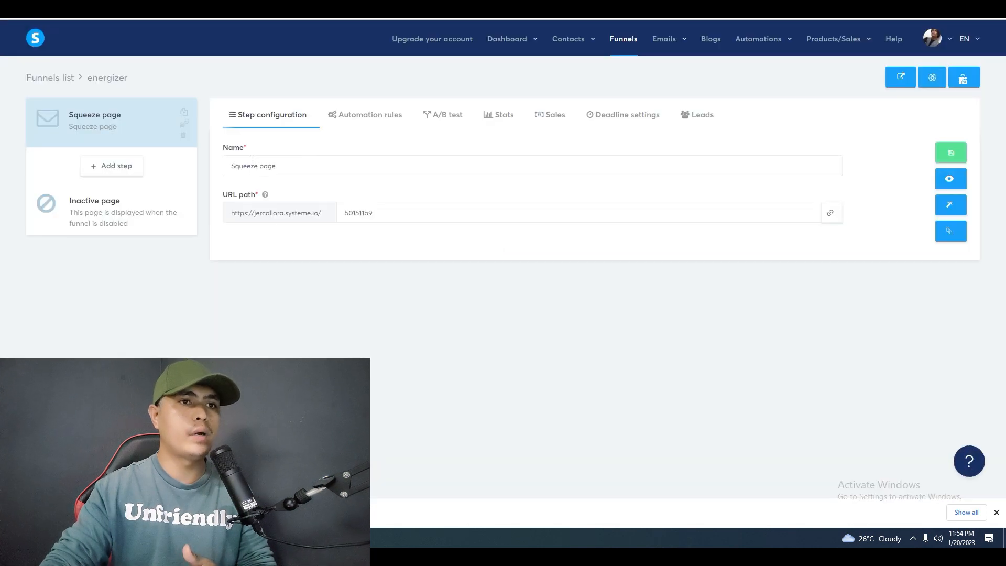
Create an email campaign named "energizer" and open it to add a new email.
mouse_move(658, 53)
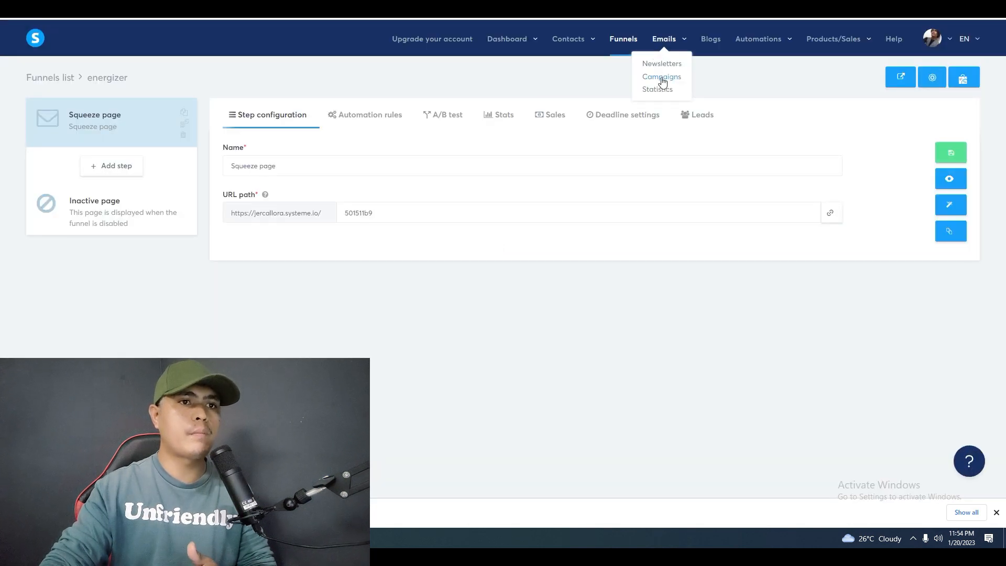
left_click(664, 77)
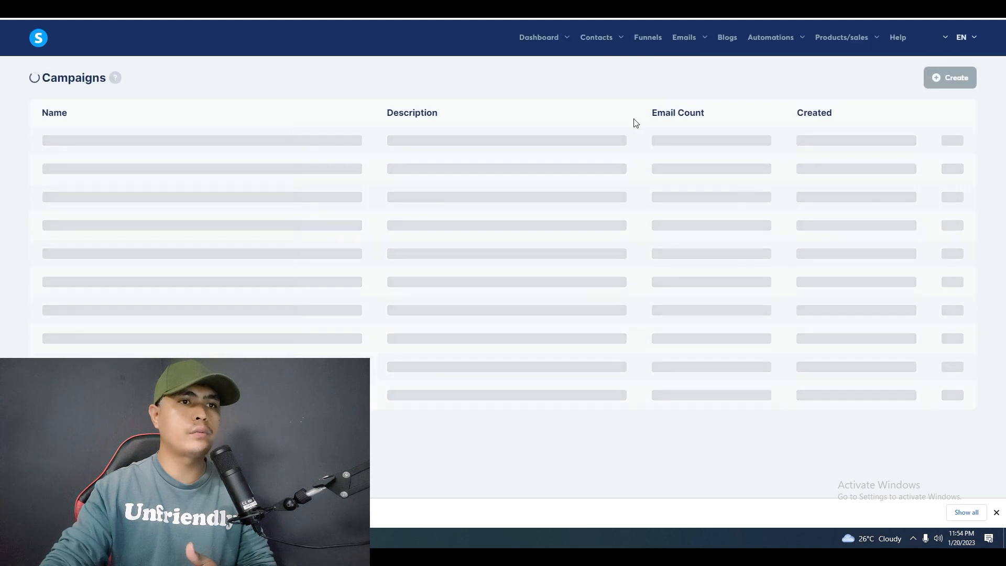
left_click(948, 78)
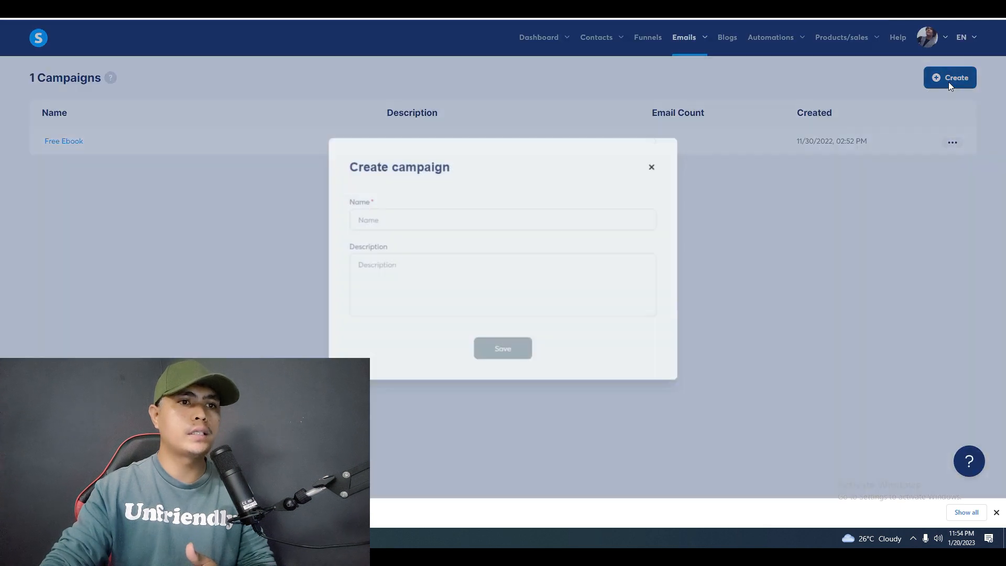
type("energizer")
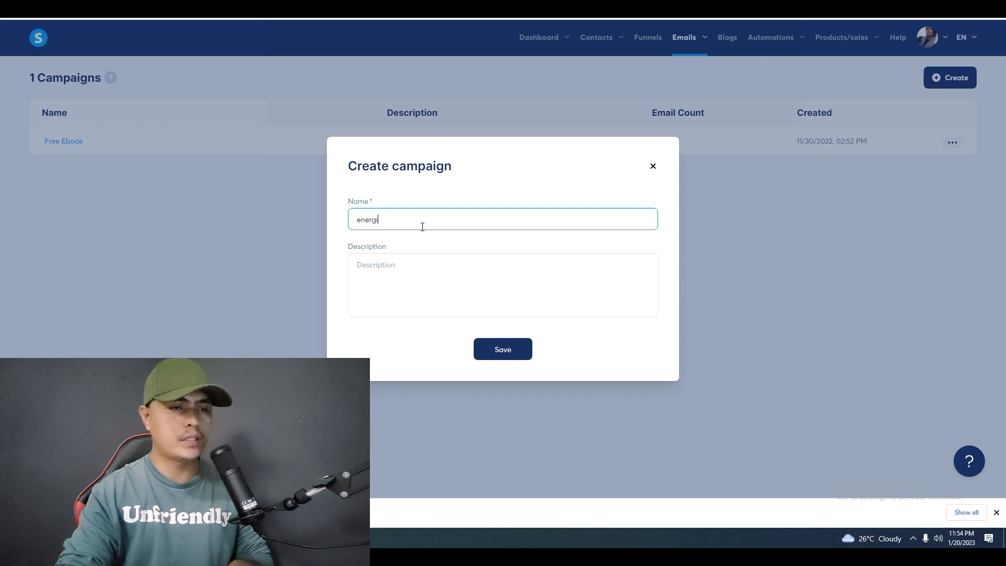
left_click(513, 351)
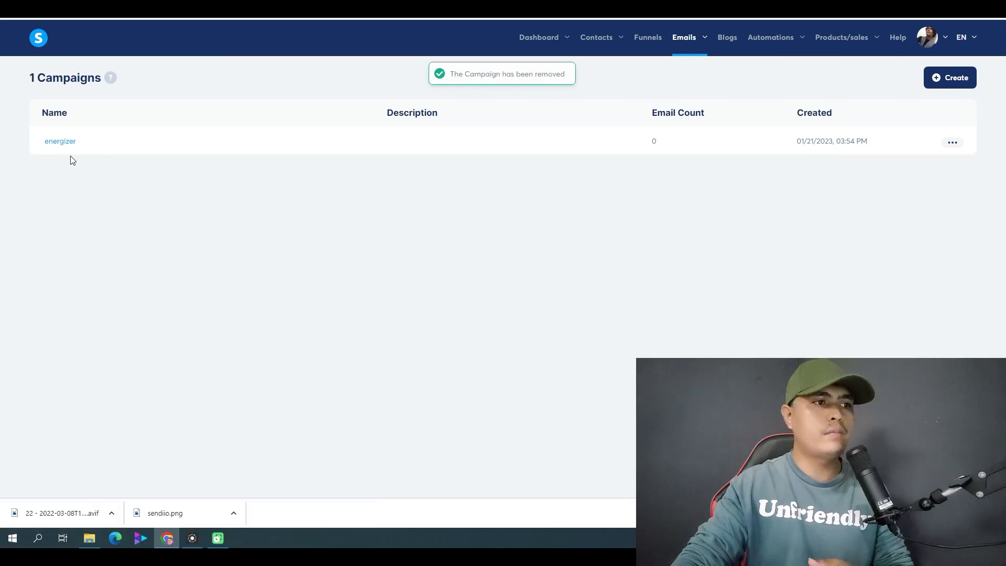
left_click(117, 165)
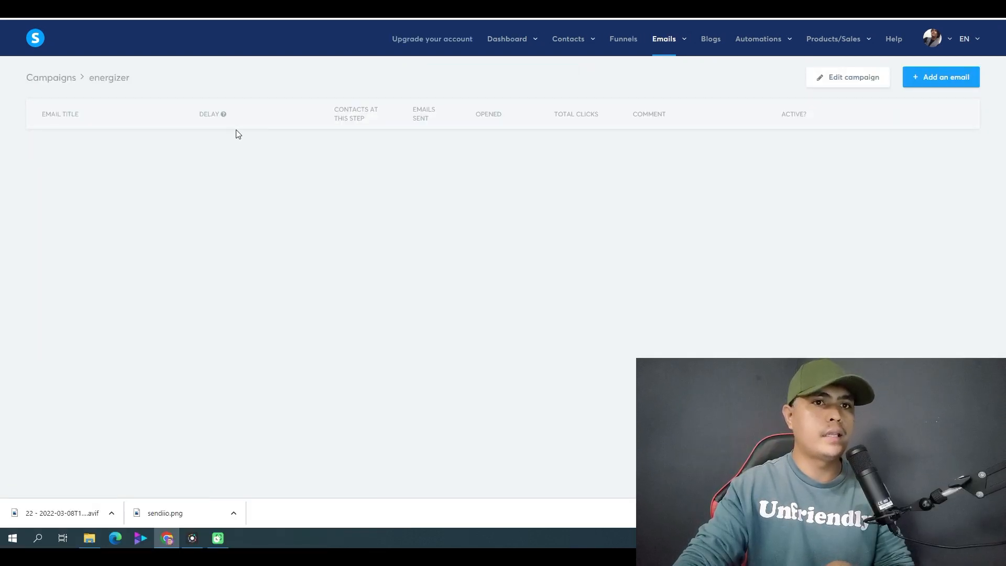
left_click(909, 86)
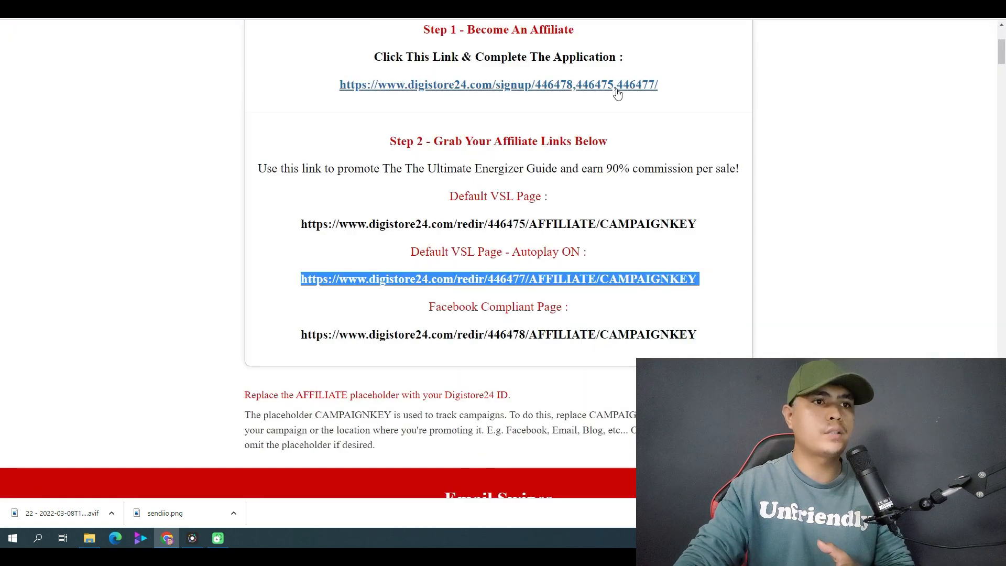
Copy the subject line "NASA Scientist Reveals Massive Cover-Up" from Email 1 in the affiliate center's email swipes.
scroll(470, 194, "up", 4)
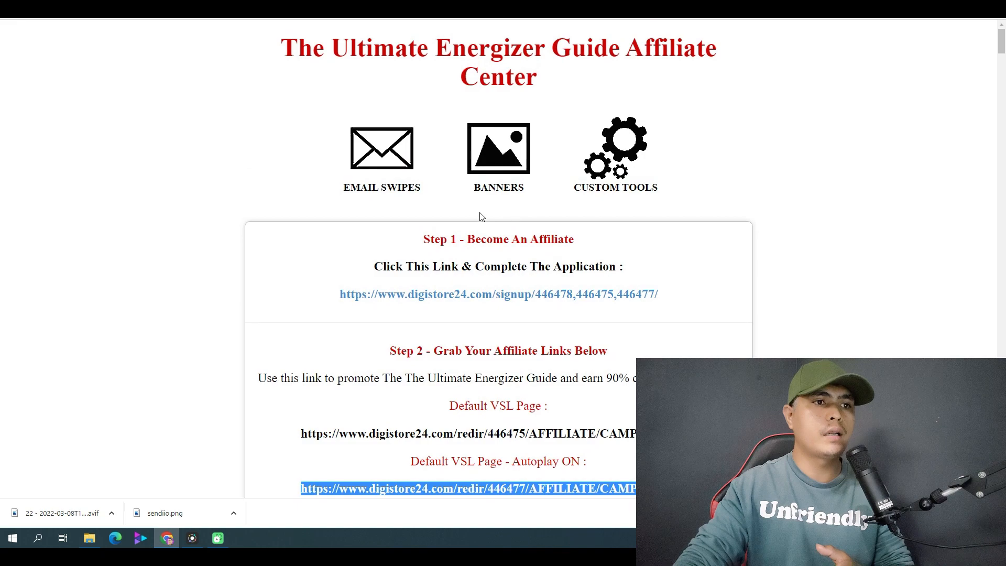
left_click(408, 186)
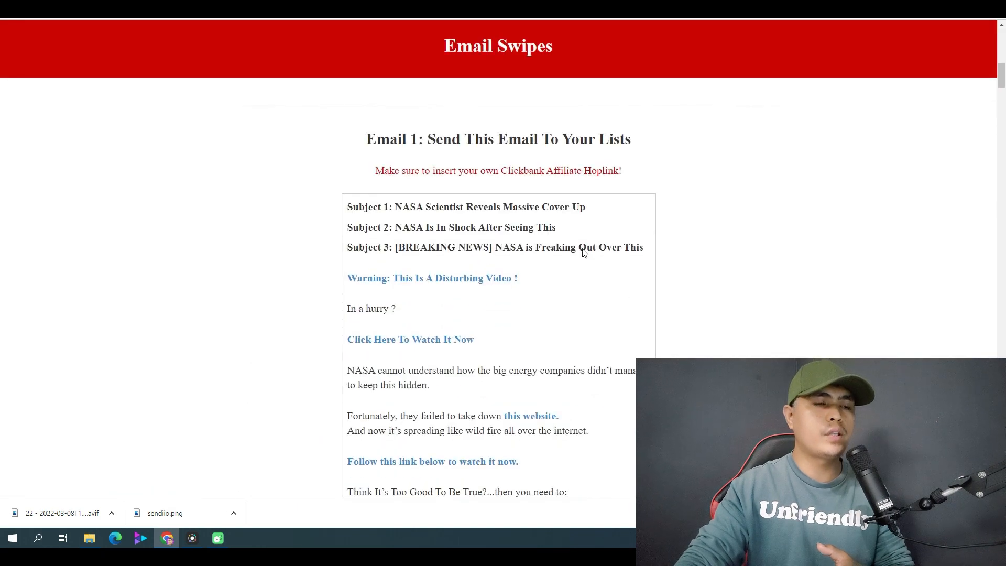
scroll(337, 169, "down", 1)
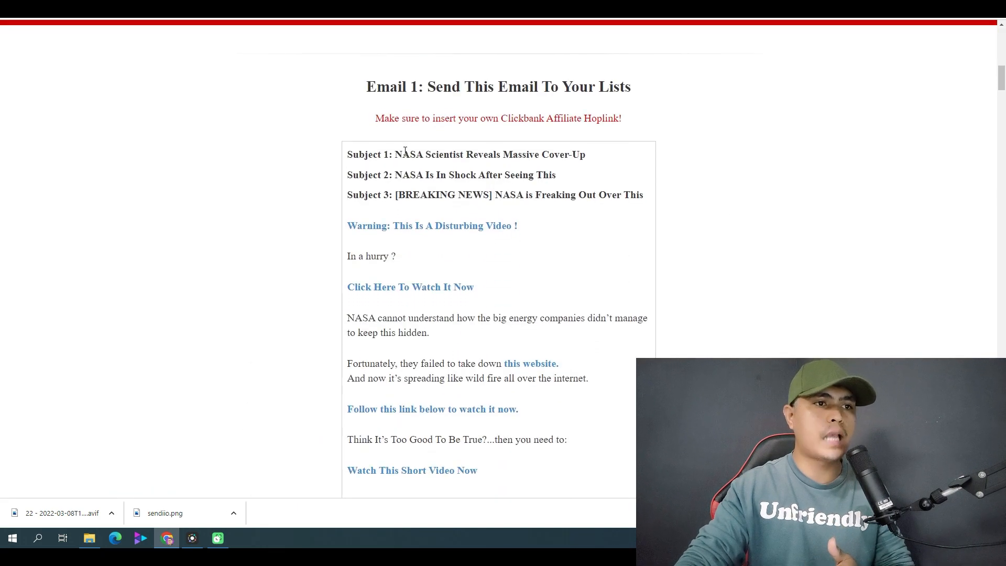
left_click_drag(396, 155, 577, 157)
right_click(571, 155)
left_click(598, 164)
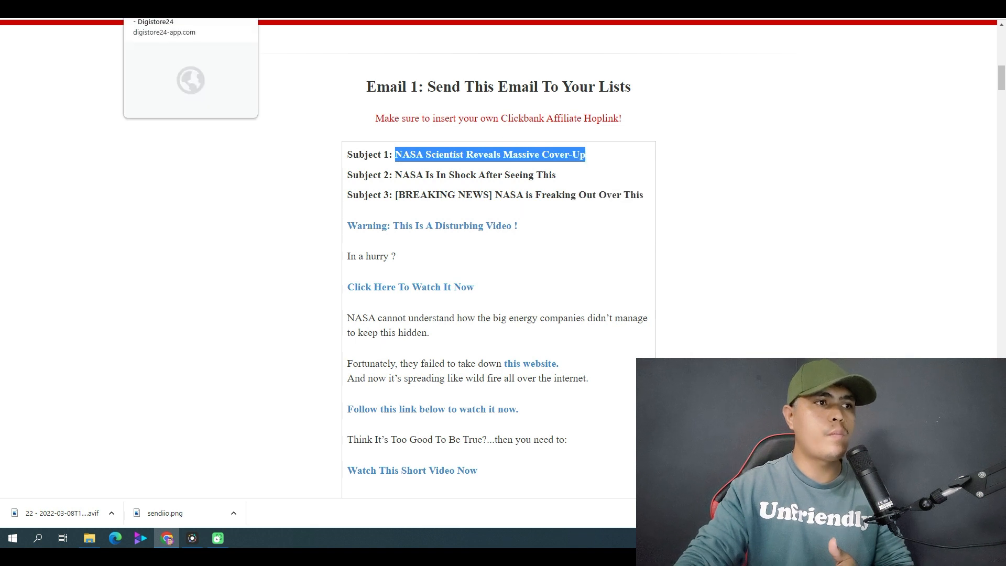
Create the campaign email with the subject "NASA Scientist Reveals Massive Cover-Up" using the Classic editor.
left_click(79, 5)
left_click(324, 208)
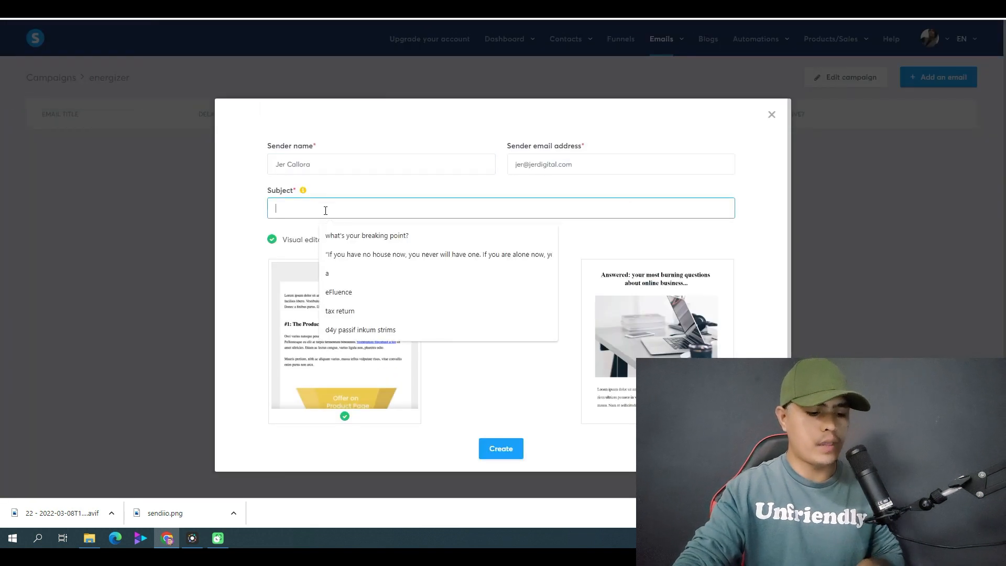
key("ctrl+v")
left_click(477, 294)
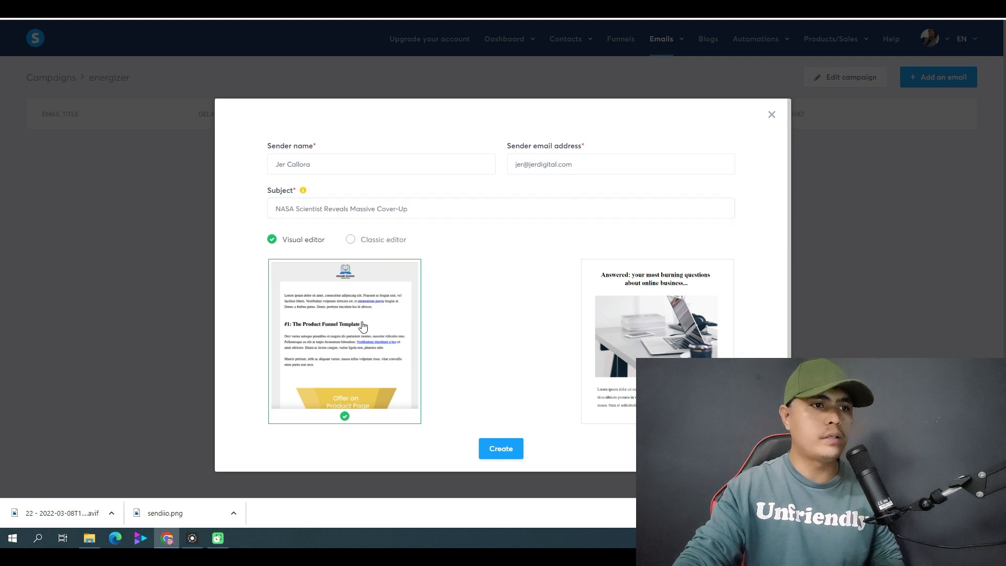
left_click(373, 241)
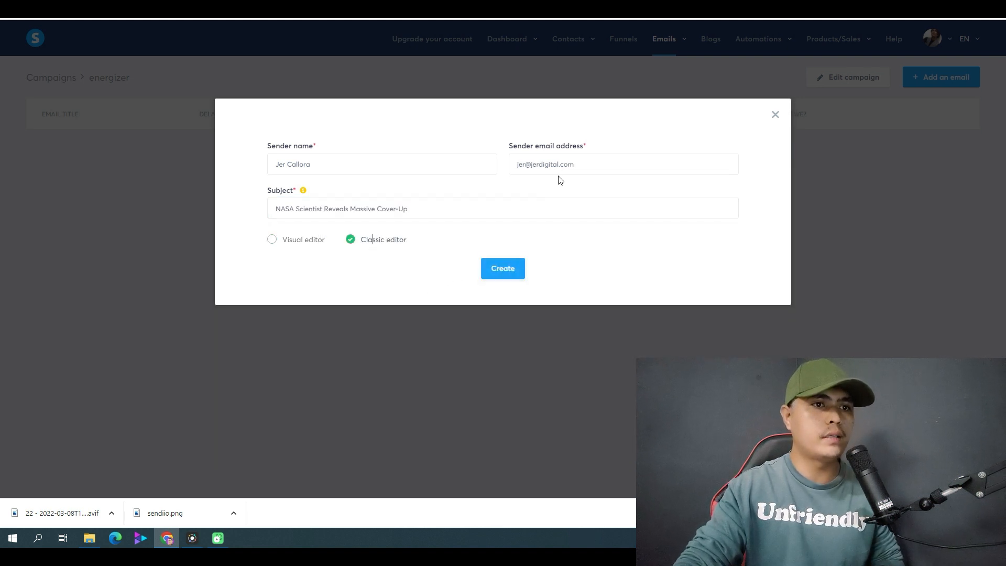
left_click(497, 268)
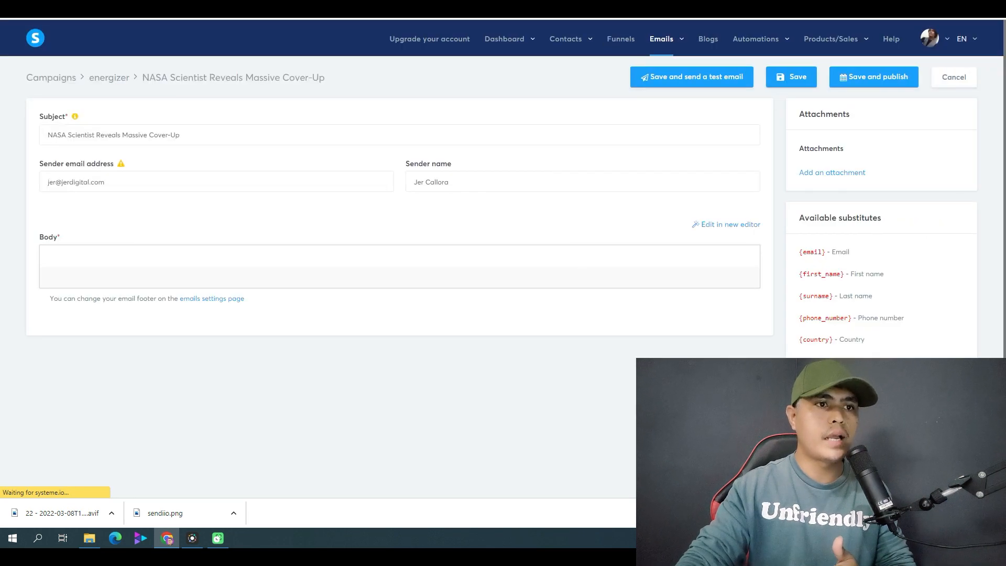
Copy the full body text of Email 1 from the email swipes page, from the warning line to "Watch This Short Video Now".
left_click(729, 8)
scroll(466, 280, "down", 2)
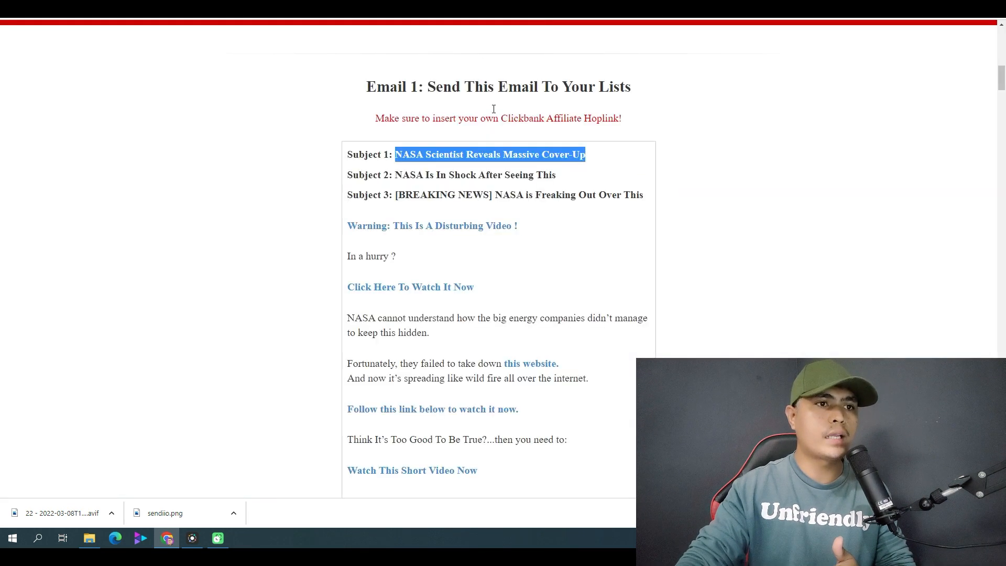
scroll(419, 181, "down", 3)
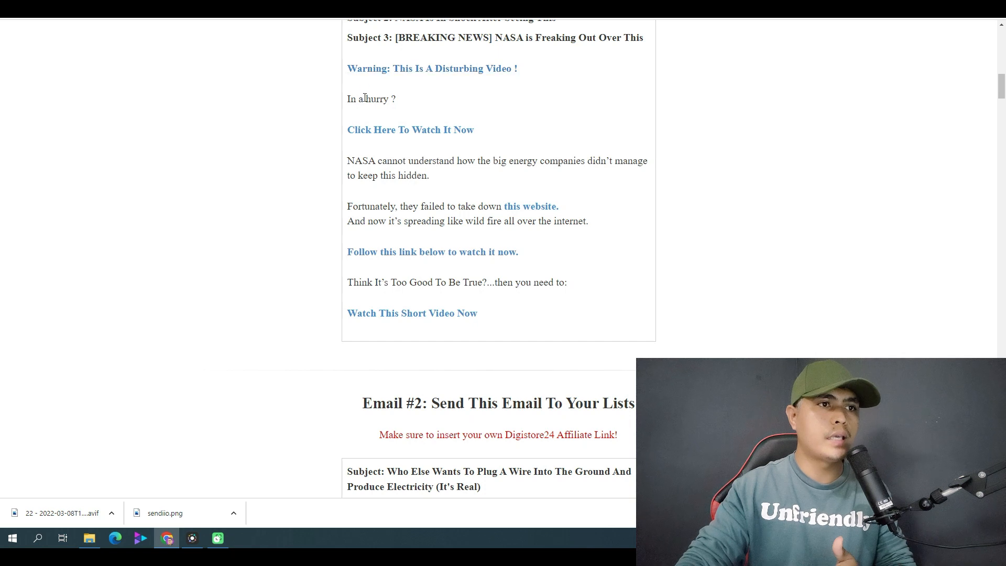
left_click_drag(349, 72, 382, 202)
left_click(431, 110)
left_click_drag(344, 72, 489, 360)
right_click(523, 276)
left_click(551, 286)
Paste the copied Email 1 text into the body of the "NASA Scientist Reveals Massive Cover-Up" email.
left_click(293, 8)
left_click(218, 326)
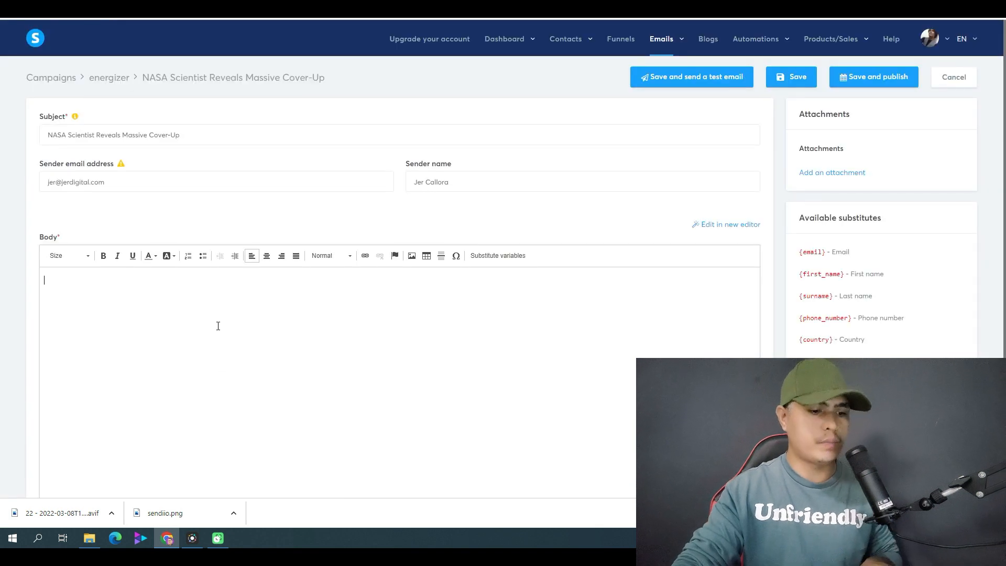
key("ctrl+v")
Review the placeholder links in the email body and copy the Digistore24 affiliate link from the Google Docs document.
scroll(232, 315, "down", 2)
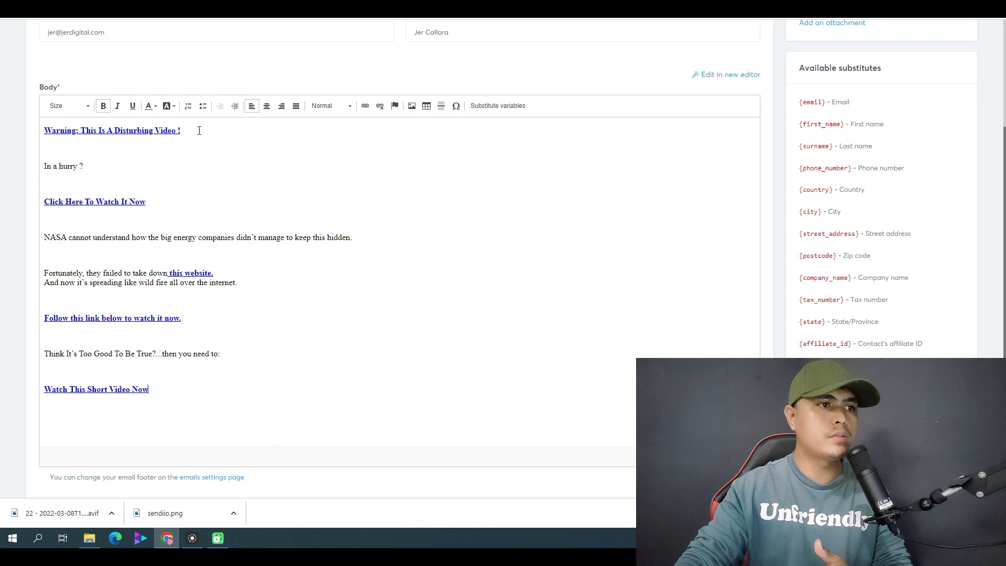
left_click_drag(181, 132, 64, 135)
left_click_drag(146, 202, 99, 202)
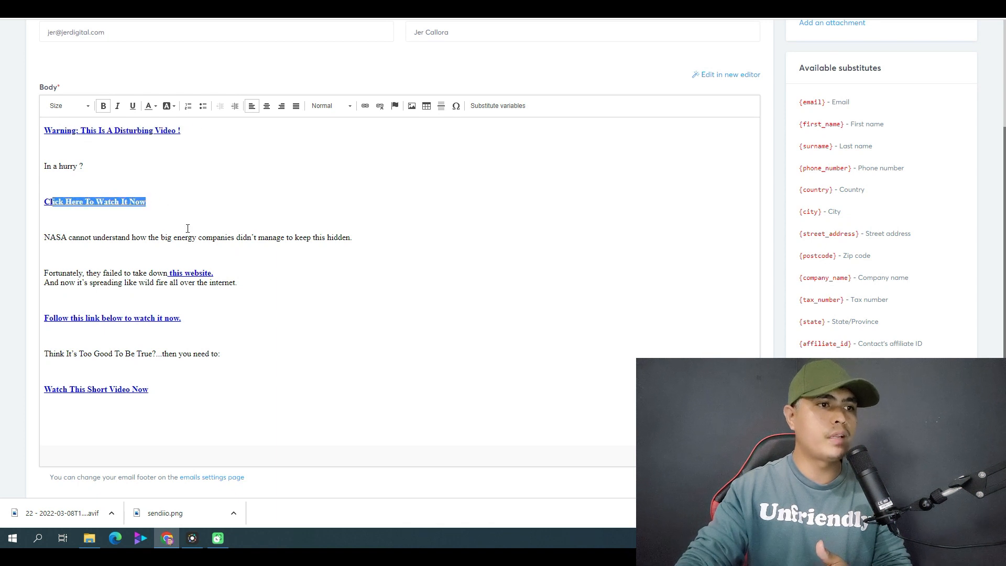
left_click_drag(228, 270, 173, 273)
left_click(367, 11)
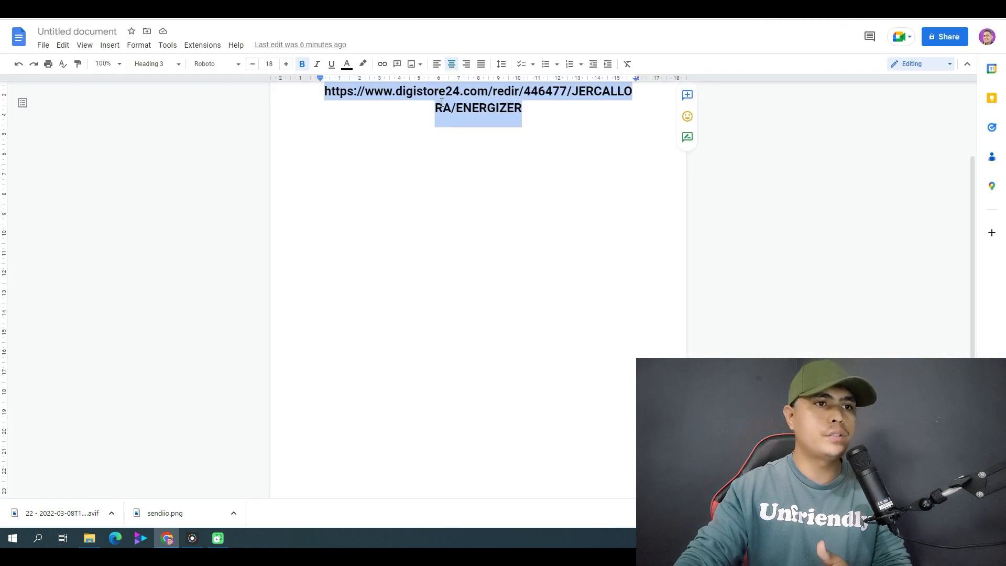
right_click(450, 99)
left_click(491, 130)
Replace the URL behind "Follow this link below to watch it now." in the email body with the copied affiliate link.
left_click(172, 9)
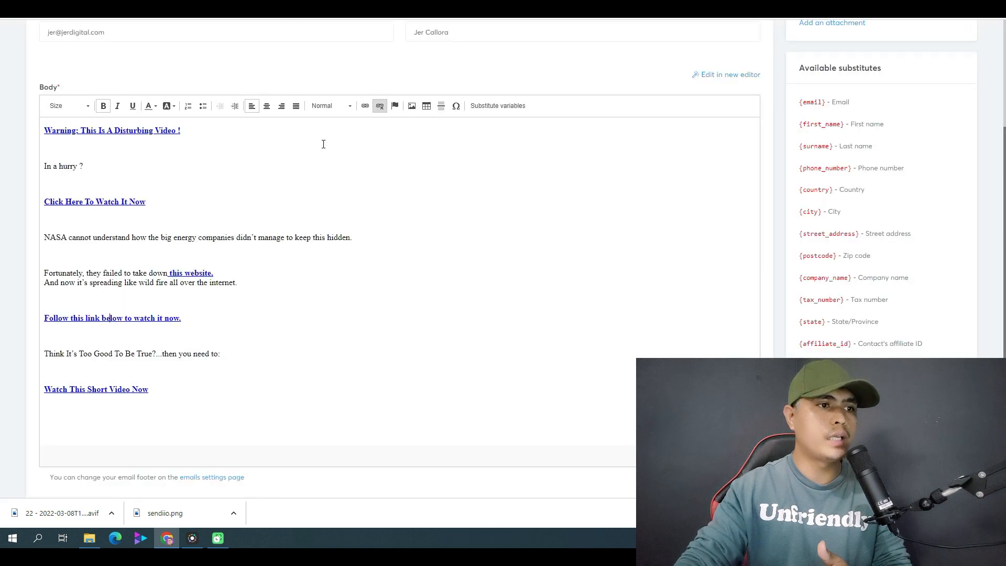
left_click_drag(191, 324, 16, 325)
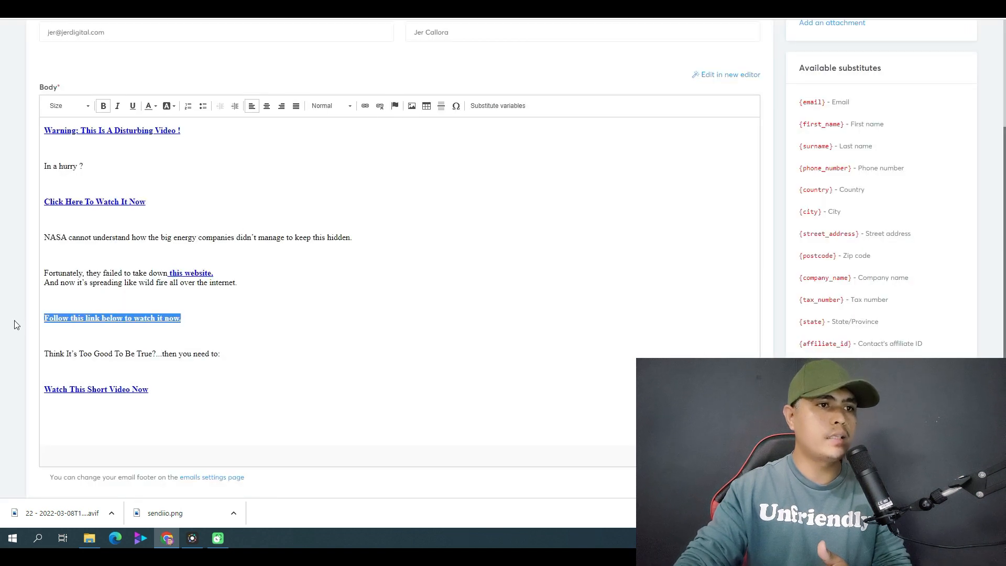
left_click(365, 107)
double_click(535, 295)
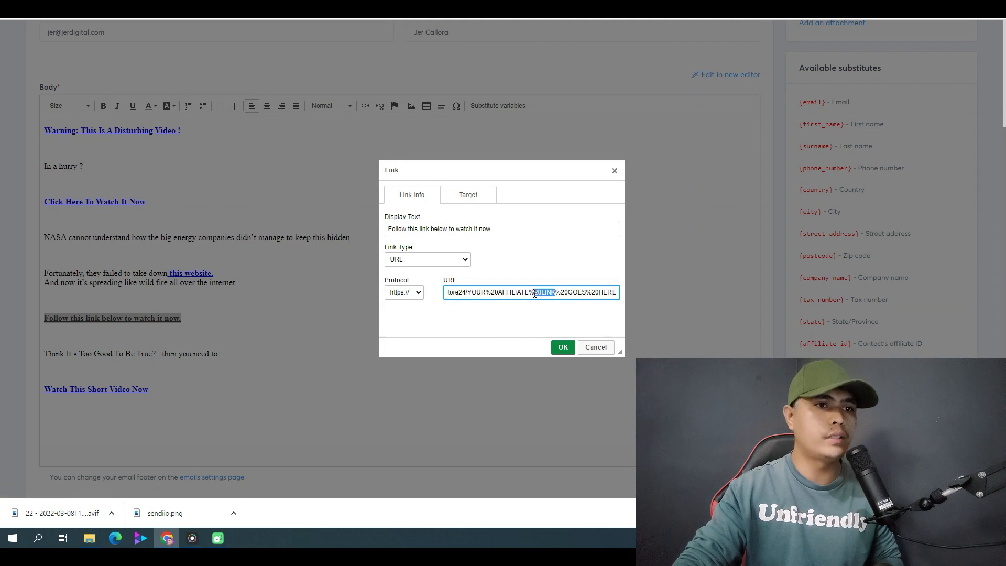
key("ctrl+a")
key("ctrl+v")
left_click(563, 347)
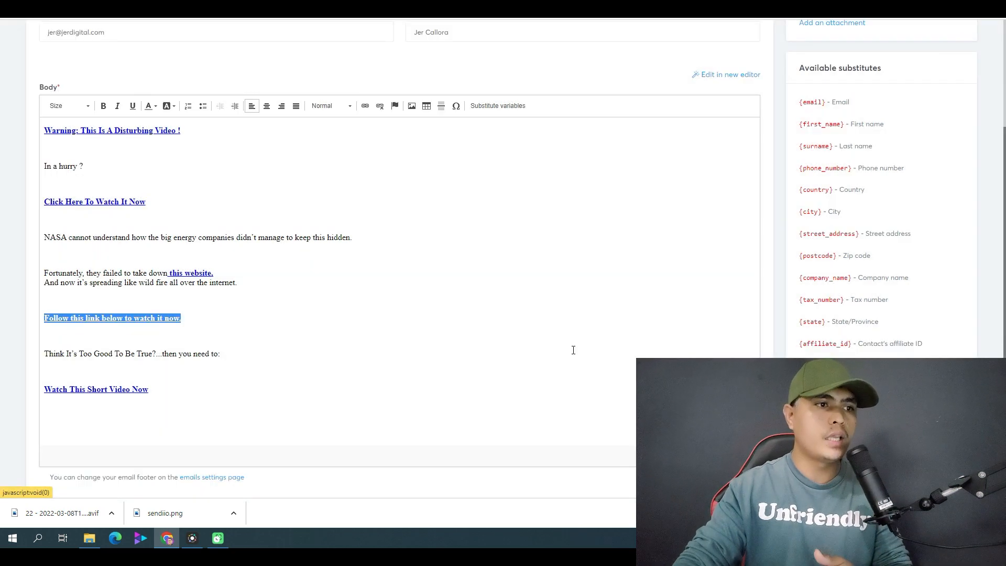
left_click(290, 349)
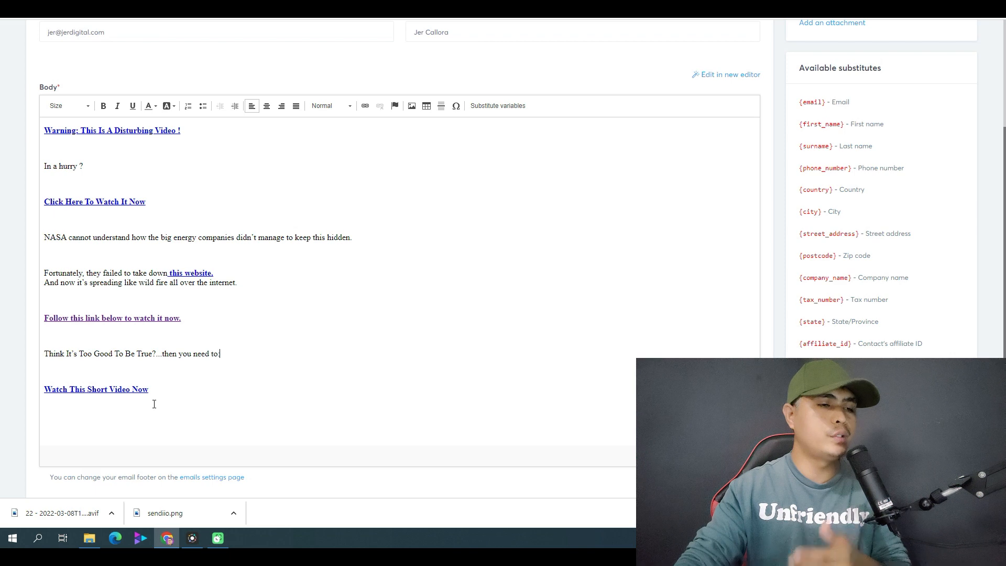
Save and publish the NASA email with a sending delay of 0 minutes.
scroll(617, 283, "up", 1)
scroll(629, 270, "up", 3)
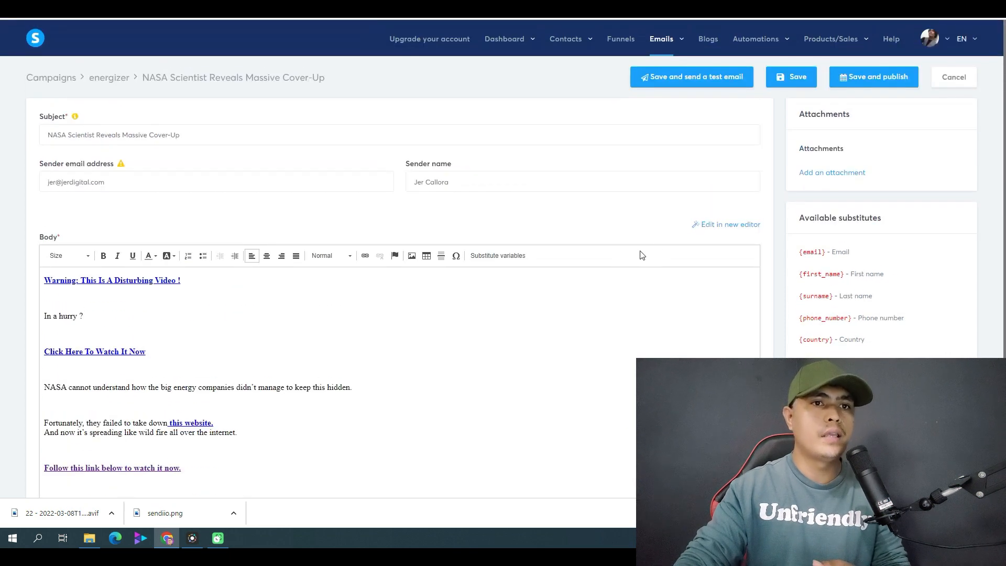
left_click(900, 78)
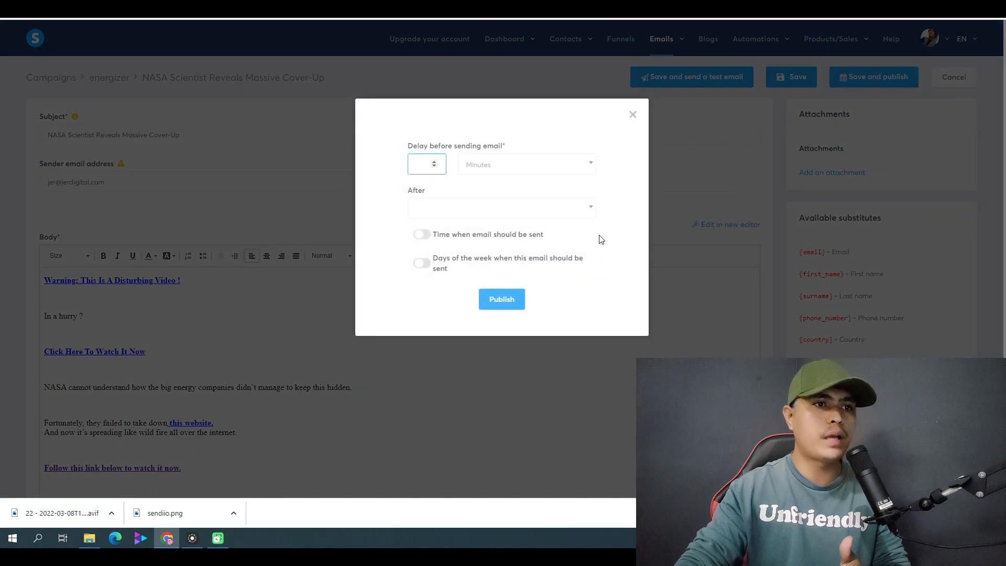
left_click(503, 166)
left_click(496, 223)
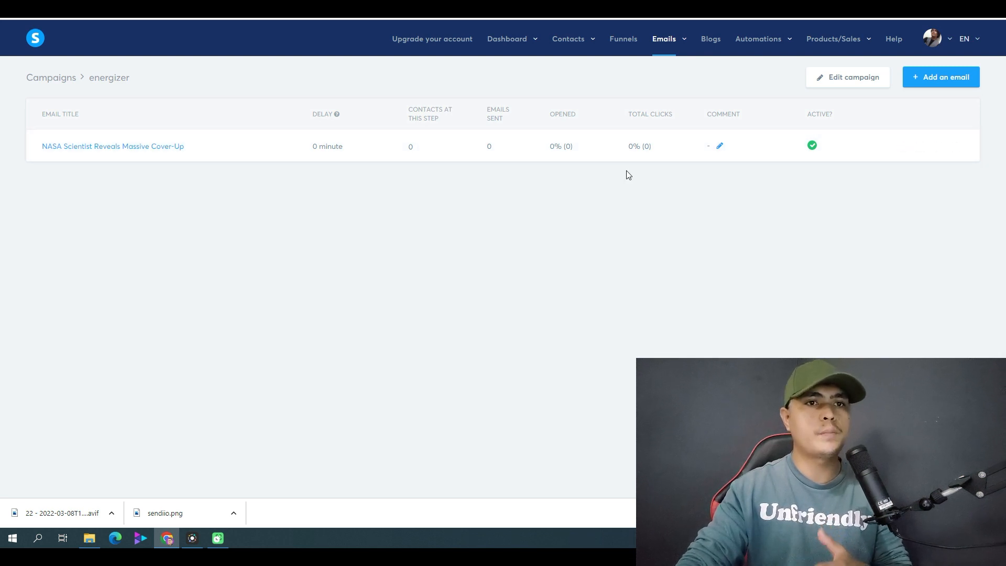
Start another campaign email and copy the subject "Who Else Wants To Plug A Wire Into The Ground And Produce Electricity (It's Real)" from Email #2.
left_click(930, 83)
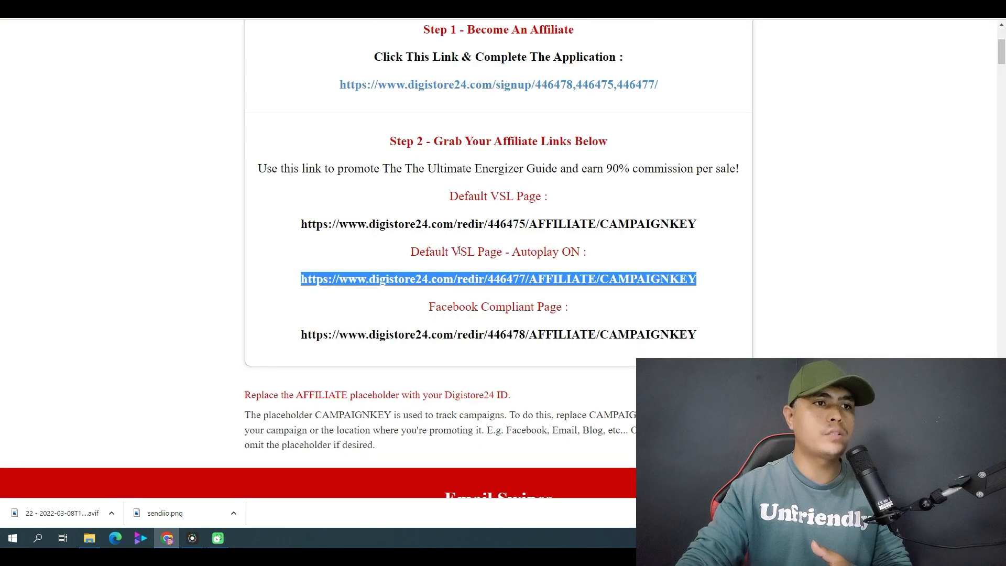
scroll(587, 208, "up", 2)
scroll(587, 208, "down", 2)
scroll(587, 208, "down", 3)
scroll(497, 194, "up", 5)
scroll(442, 181, "down", 4)
scroll(443, 181, "down", 8)
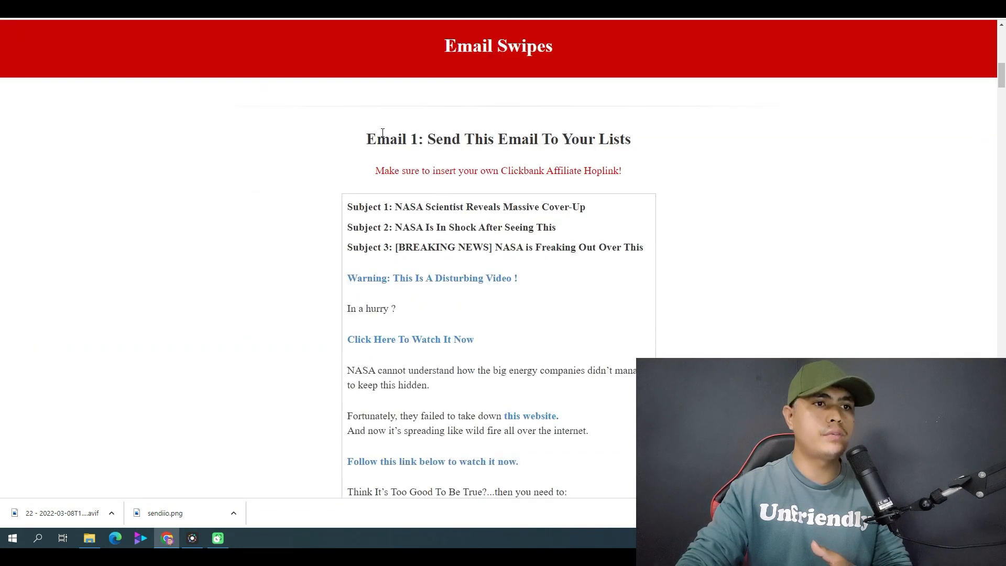
left_click_drag(383, 133, 545, 258)
scroll(545, 259, "down", 6)
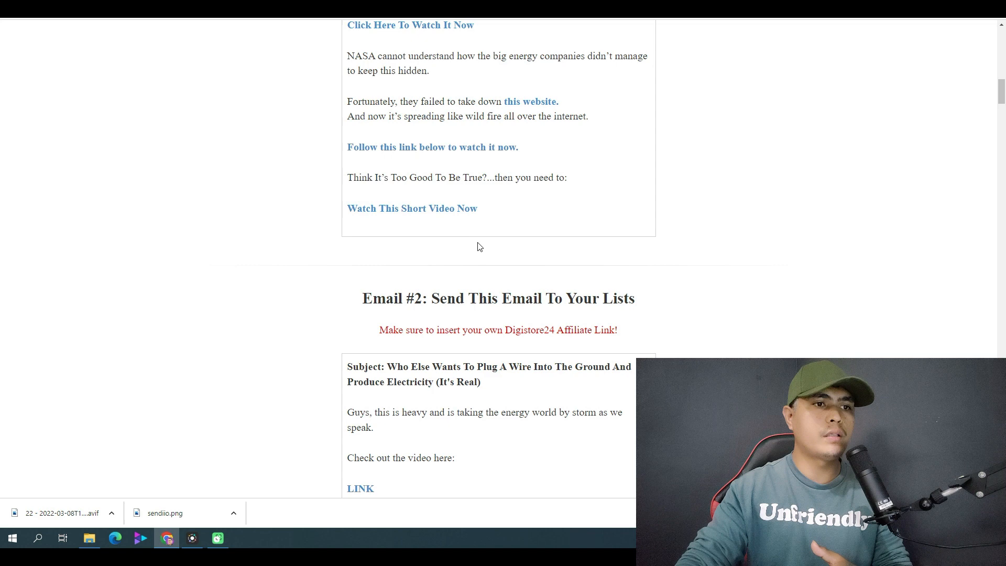
scroll(480, 246, "down", 2)
left_click_drag(388, 261, 495, 278)
right_click(452, 269)
left_click(480, 278)
Create the second campaign email with the copied Email #2 subject line, using the Classic editor.
left_click(202, 10)
left_click(348, 199)
key("ctrl+v")
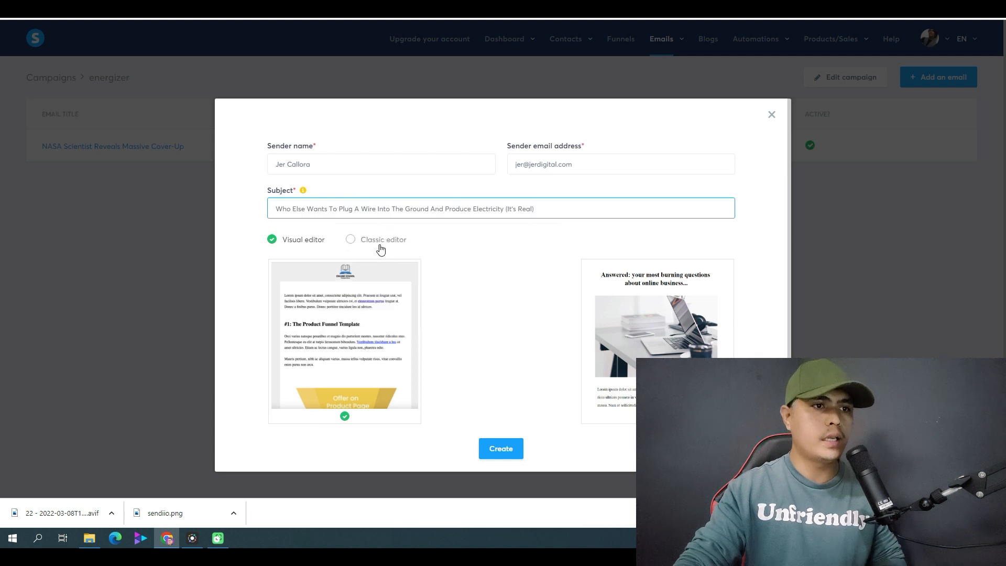
left_click(379, 240)
left_click(503, 267)
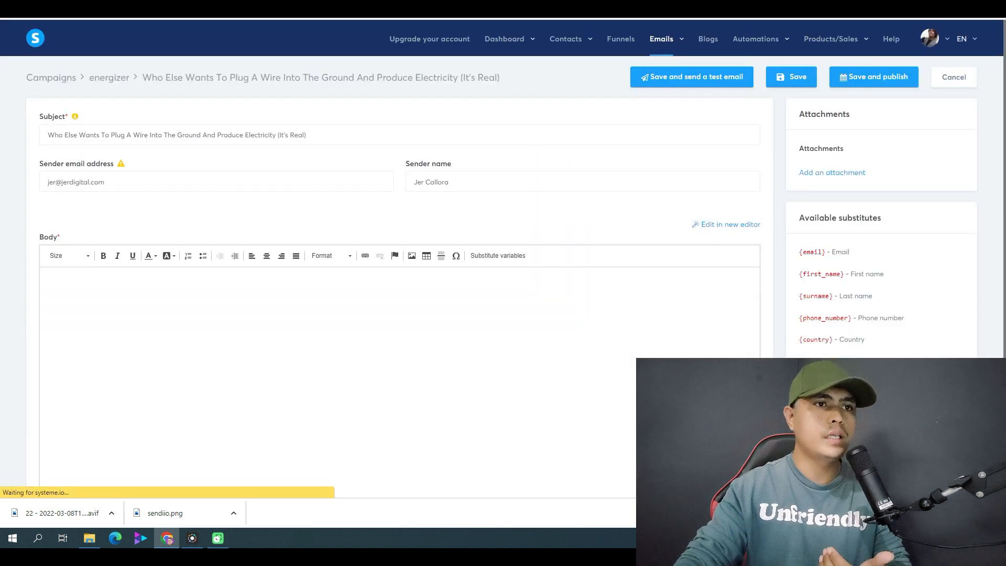
Copy the full body text of Email #2 from the email swipes page, down to "VIDEO LINK".
left_click(673, 4)
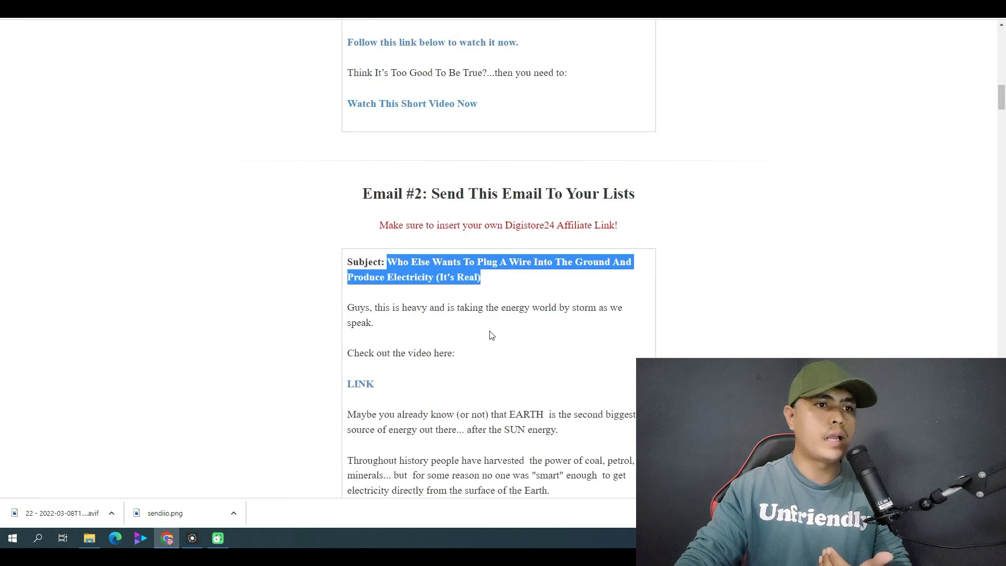
scroll(490, 335, "down", 3)
left_click_drag(350, 150, 548, 371)
scroll(519, 420, "down", 1)
scroll(584, 469, "down", 2)
scroll(591, 473, "down", 3)
right_click(504, 249)
left_click(535, 257)
Paste the copied Email #2 text into the body of the second campaign email.
key("ctrl+Tab")
left_click(145, 314)
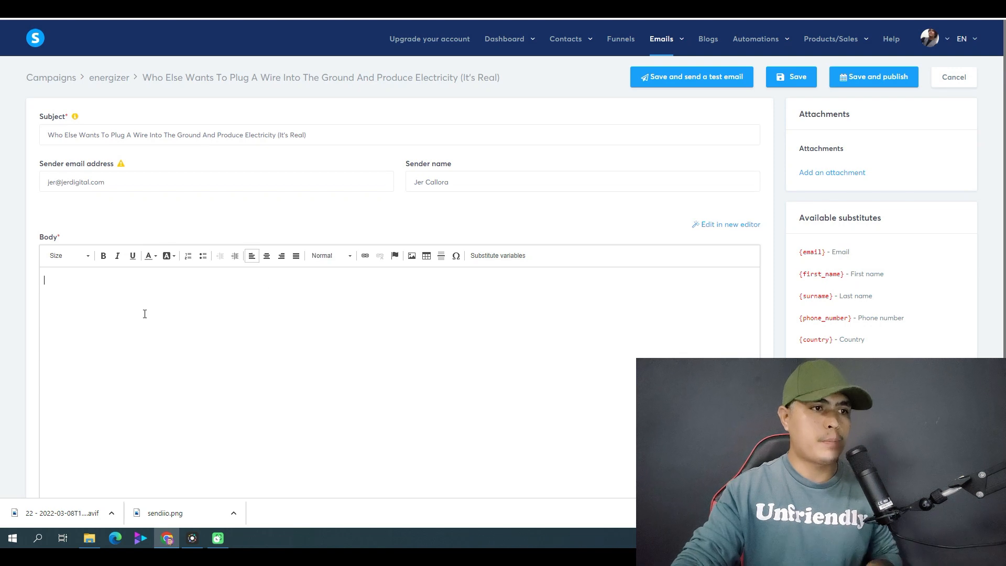
key("ctrl+v")
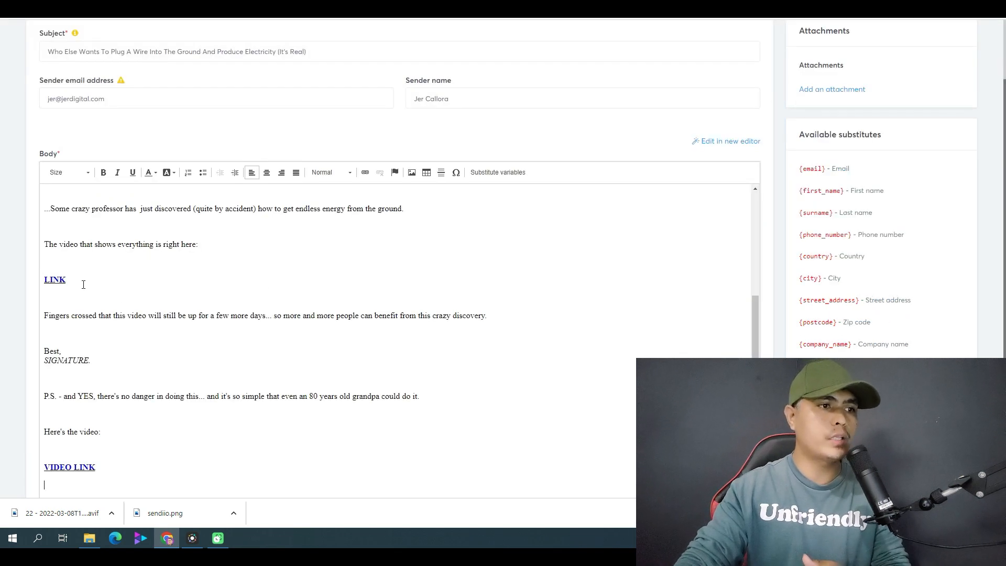
scroll(155, 378, "down", 2)
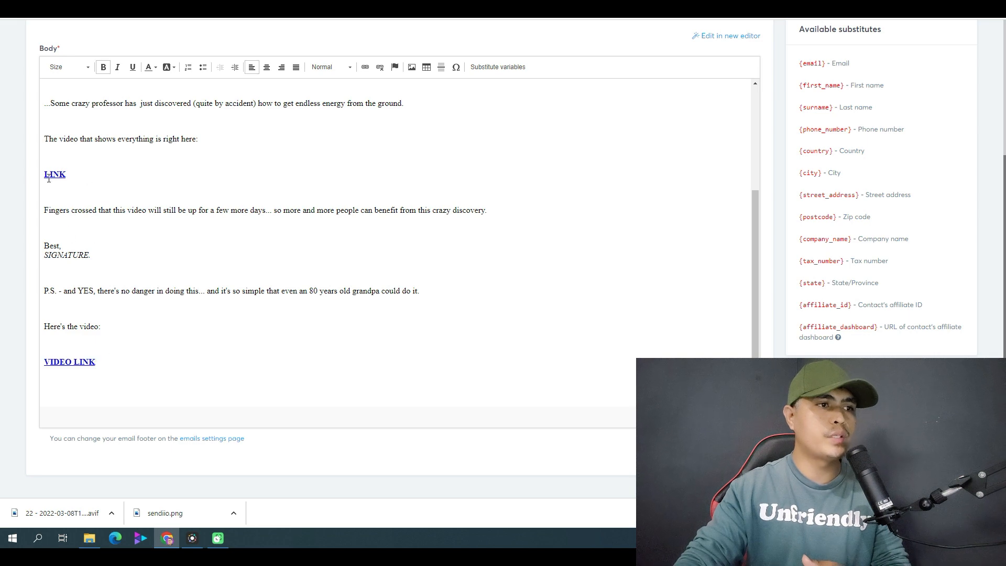
Save and publish the second email with a delay of 1 day after "NASA Scientist Reveals Massive Cover-Up".
scroll(524, 335, "up", 10)
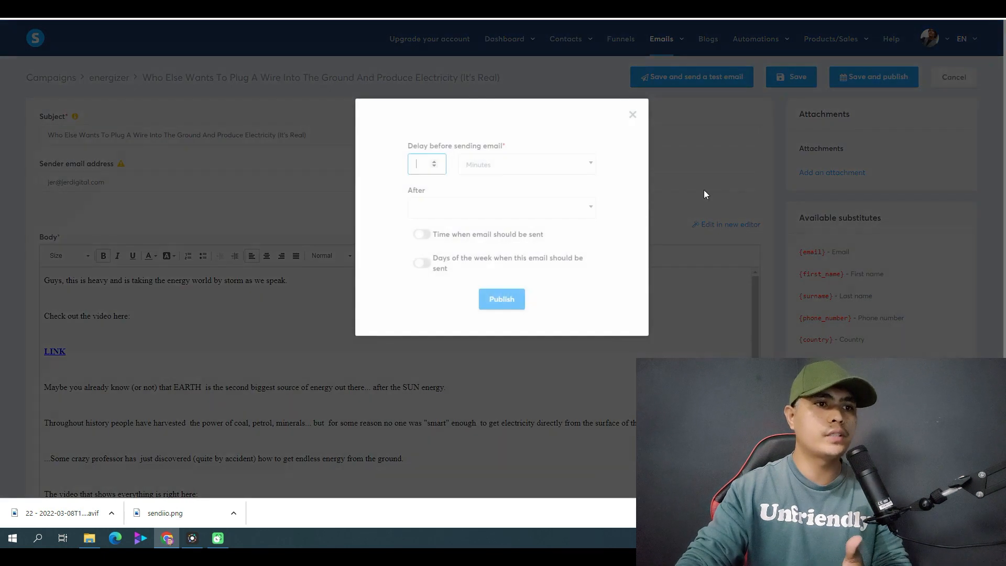
left_click(543, 170)
left_click(508, 208)
left_click(505, 172)
left_click(510, 222)
left_click(471, 206)
left_click(468, 242)
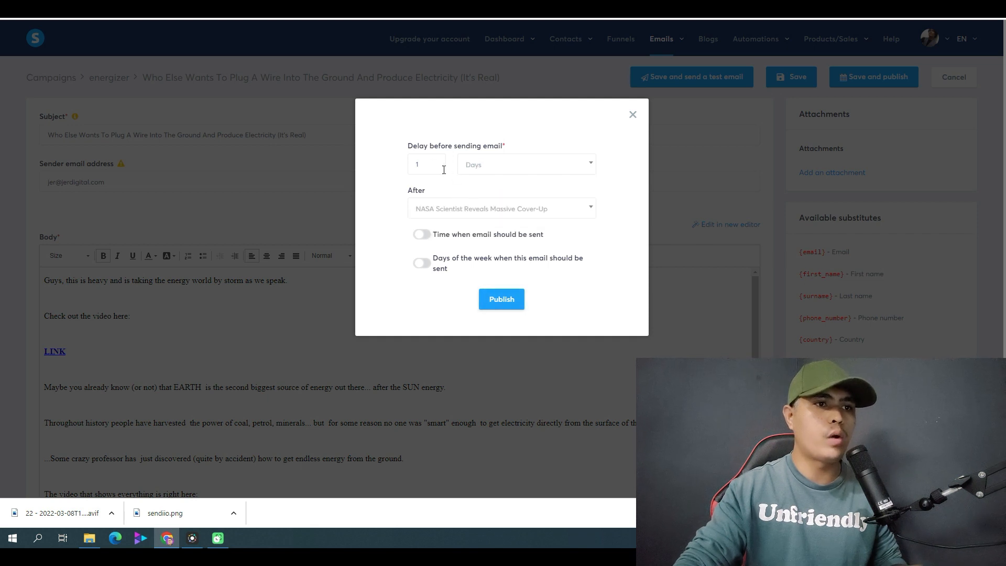
left_click(499, 303)
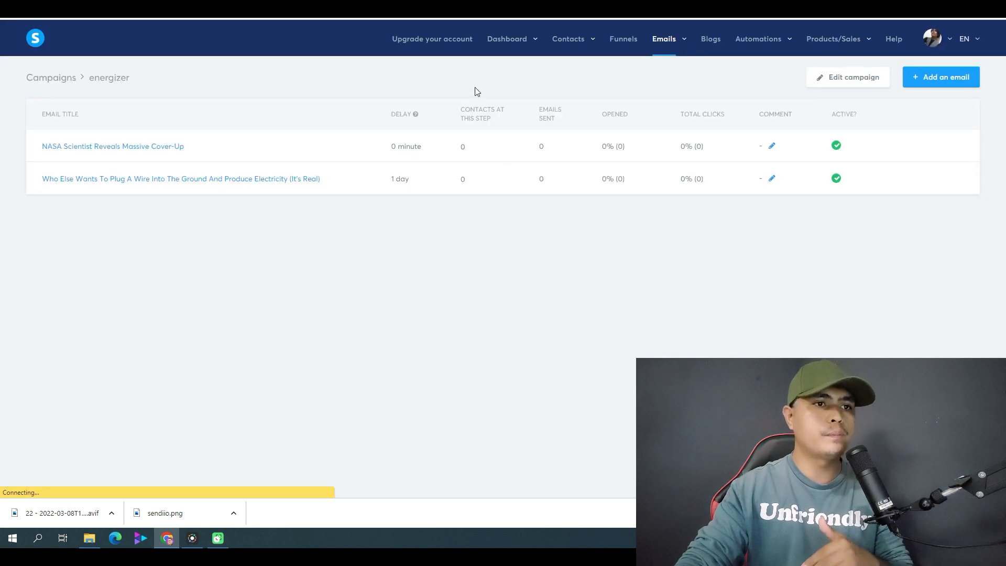
Look through the remaining email swipes from Email #3 onward in the affiliate center.
key("ctrl+Tab")
scroll(528, 278, "down", 6)
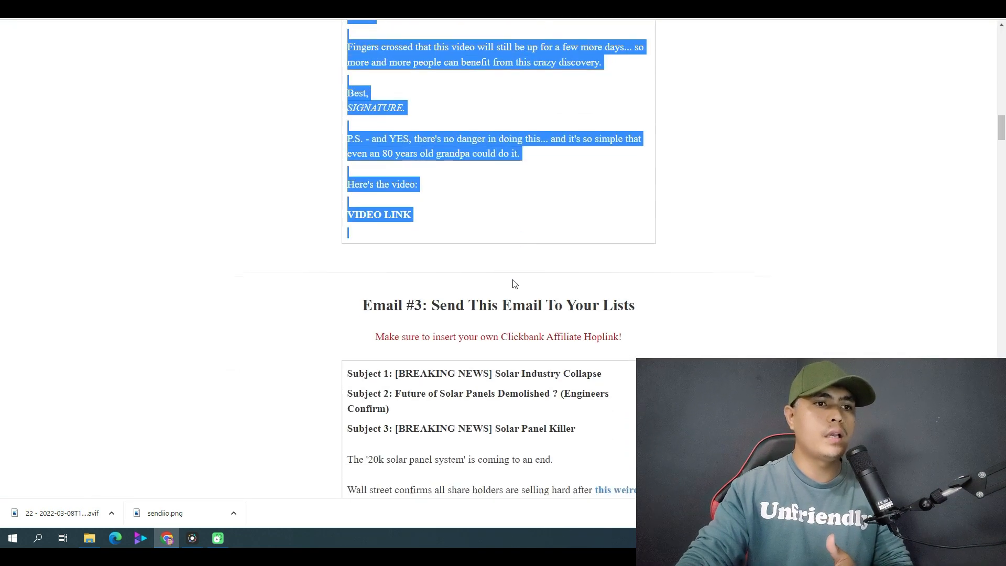
scroll(479, 272, "down", 6)
left_click_drag(1001, 159, 1001, 319)
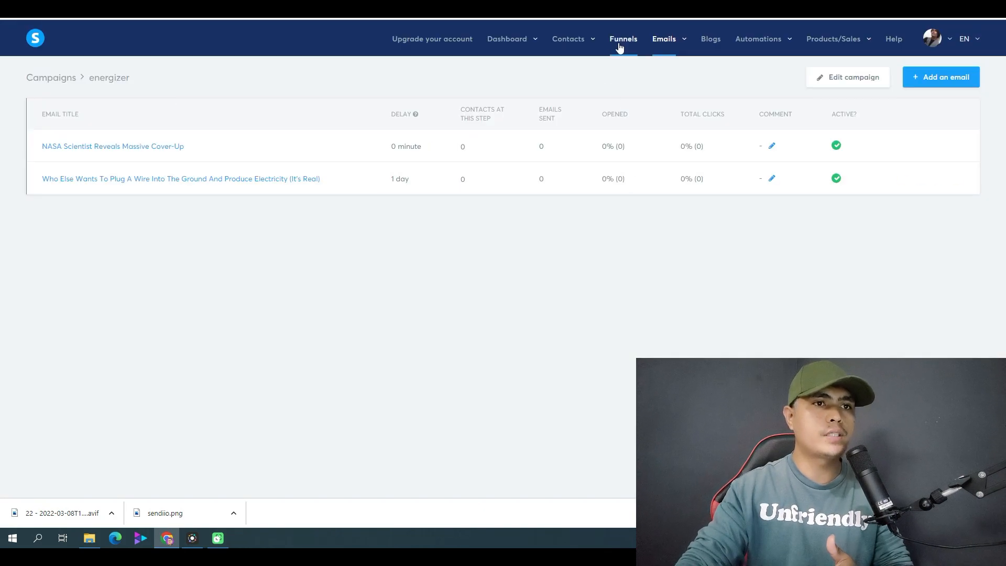
Open the energizer funnel's automation rules and add a rule with the trigger "Funnel step form subscribed".
left_click(621, 46)
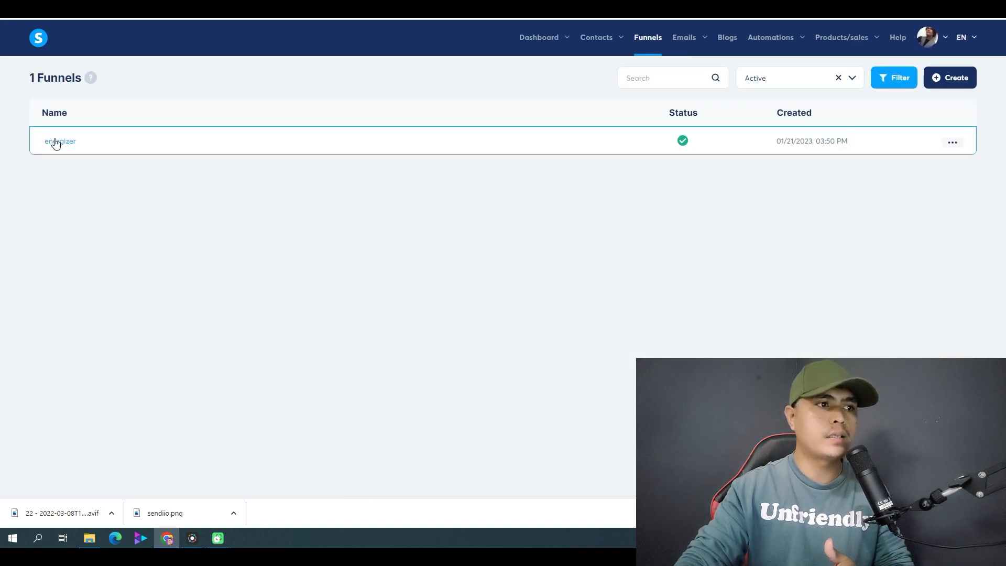
left_click(59, 144)
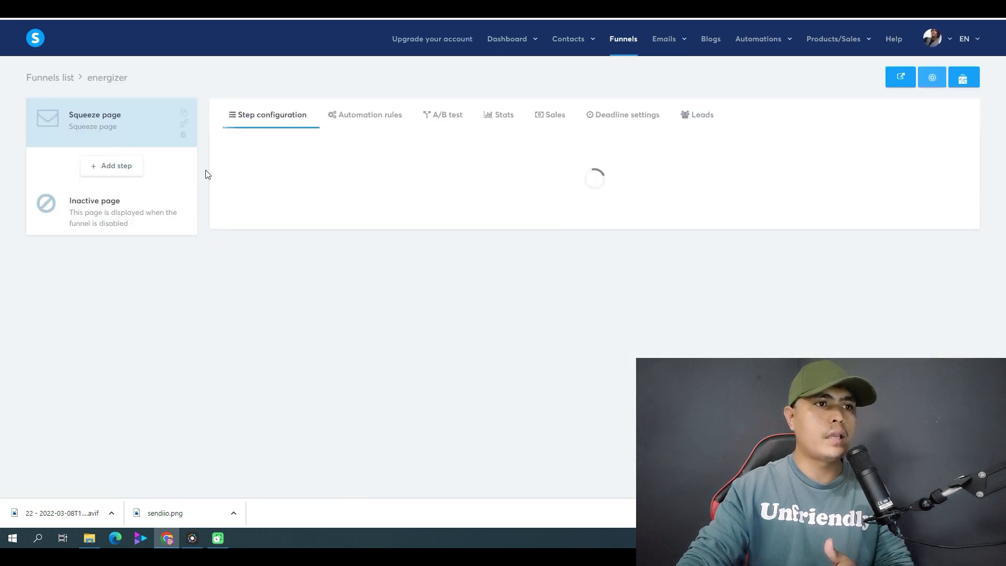
left_click(371, 115)
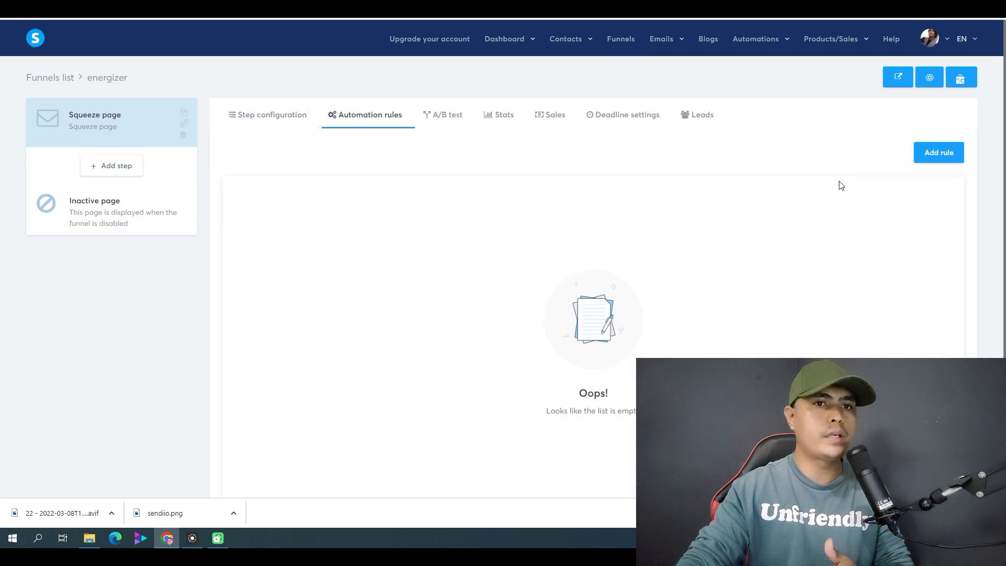
left_click(932, 153)
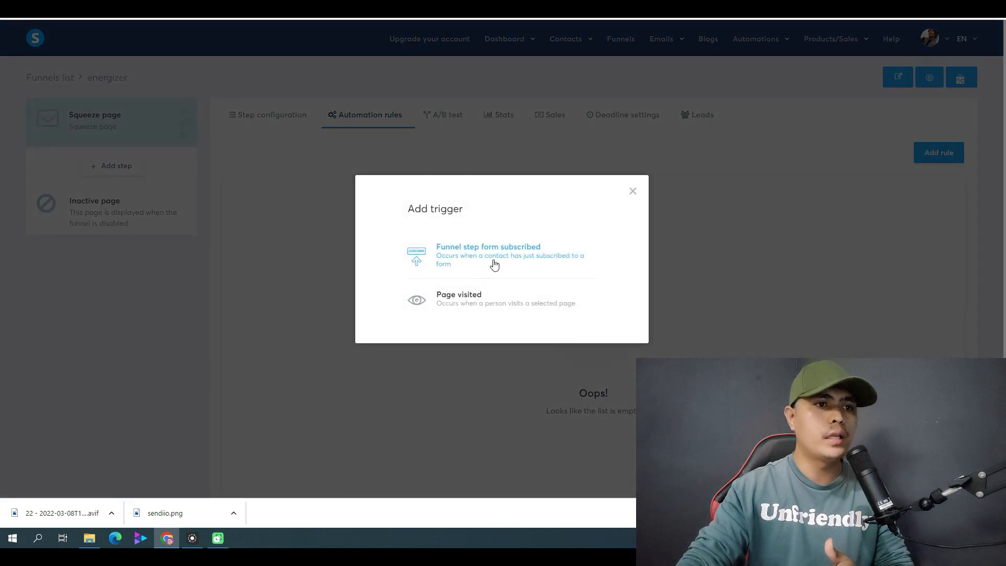
left_click(479, 260)
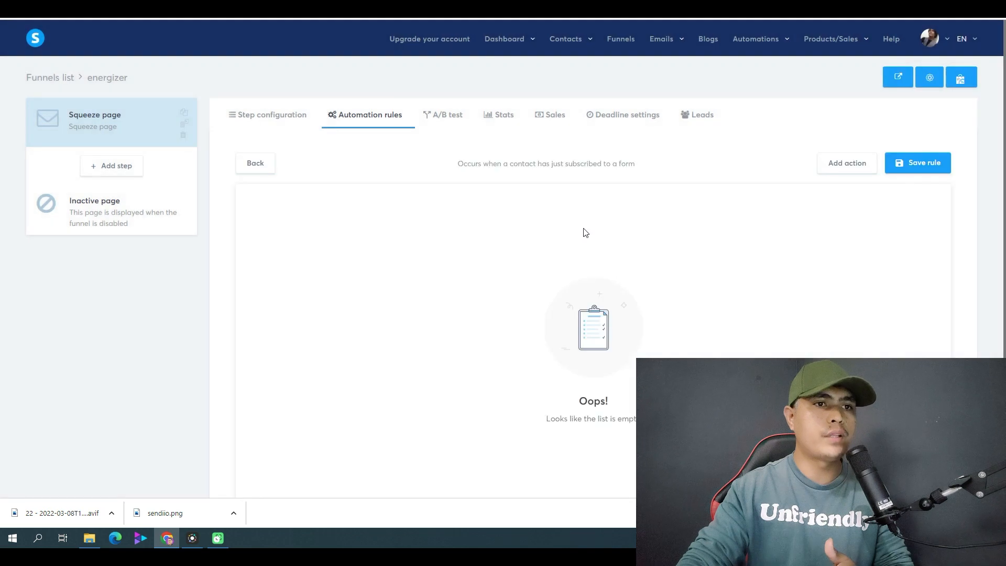
Add a "Subscribe to campaign" action to the rule and choose the energizer campaign.
left_click(845, 171)
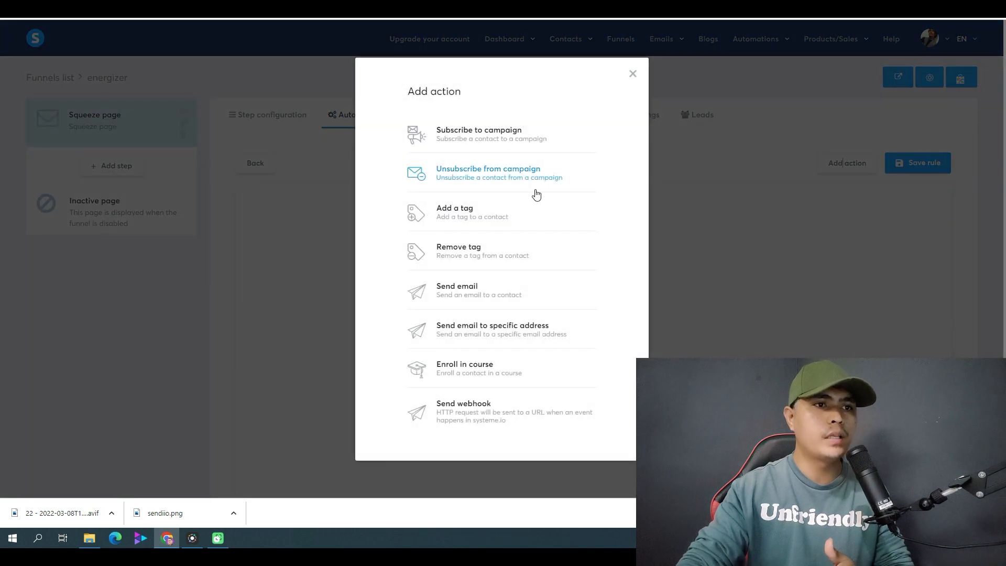
left_click(478, 137)
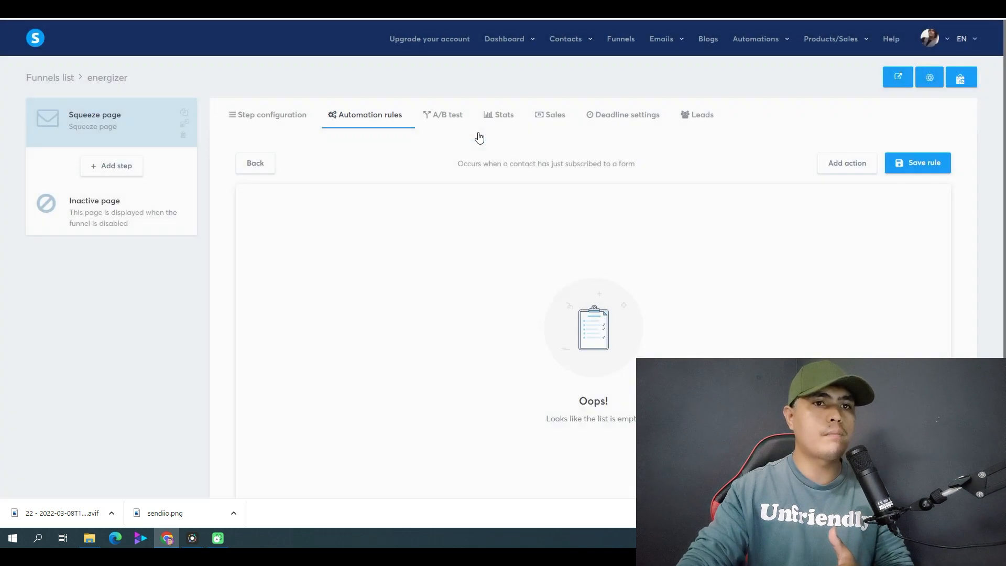
left_click(601, 225)
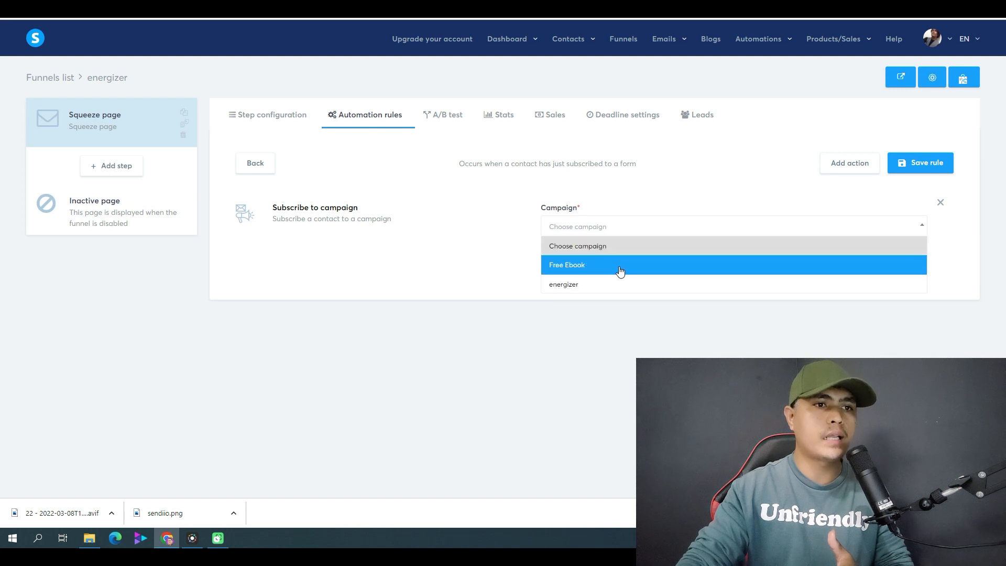
left_click(611, 286)
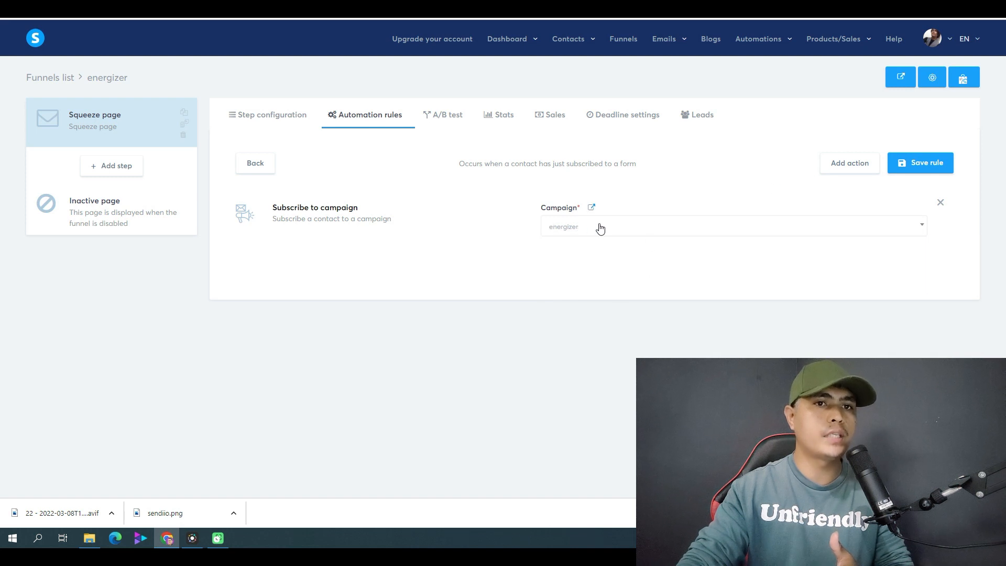
Save the automation rule and open a preview of the energizer funnel's squeeze page.
left_click(911, 163)
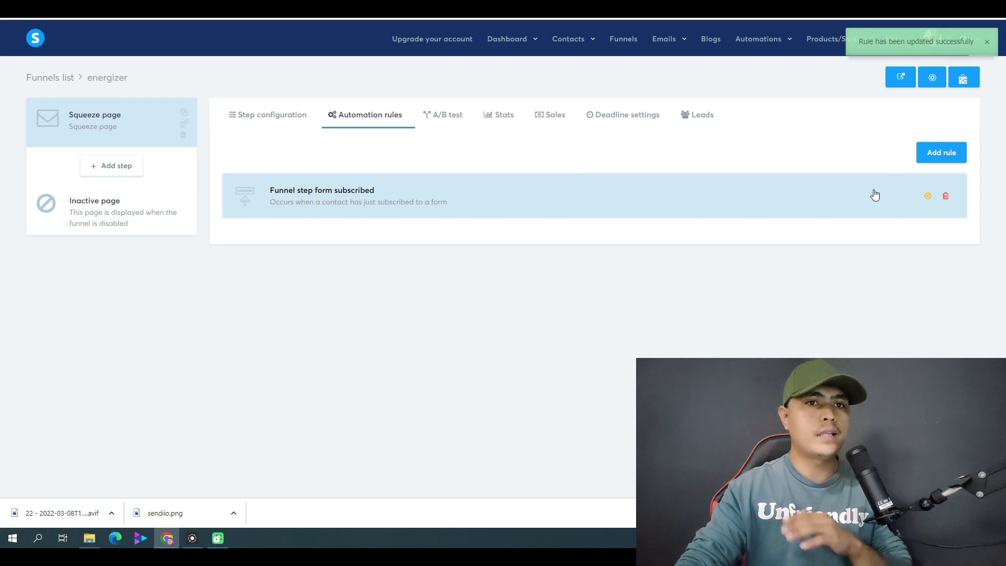
left_click(136, 134)
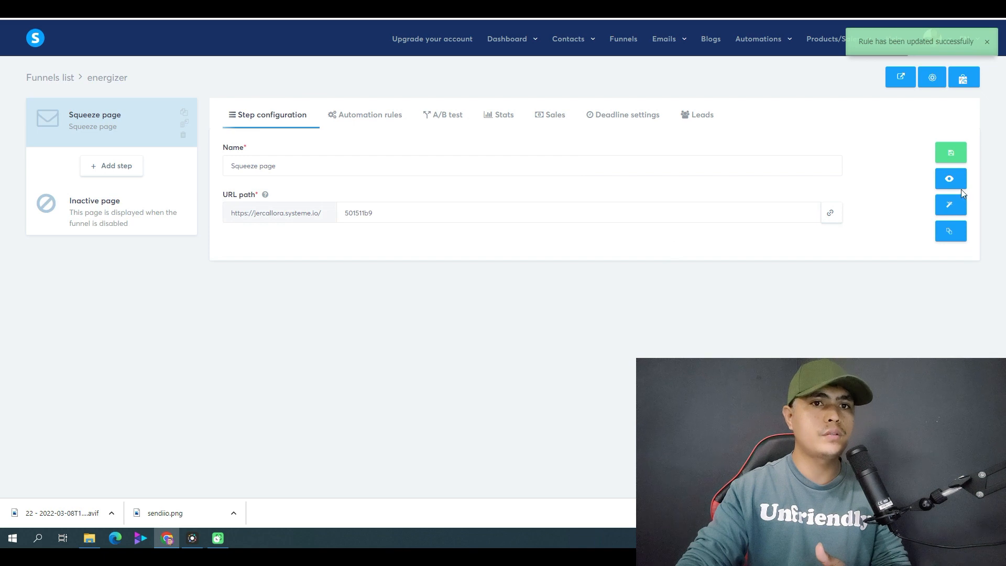
left_click(948, 199)
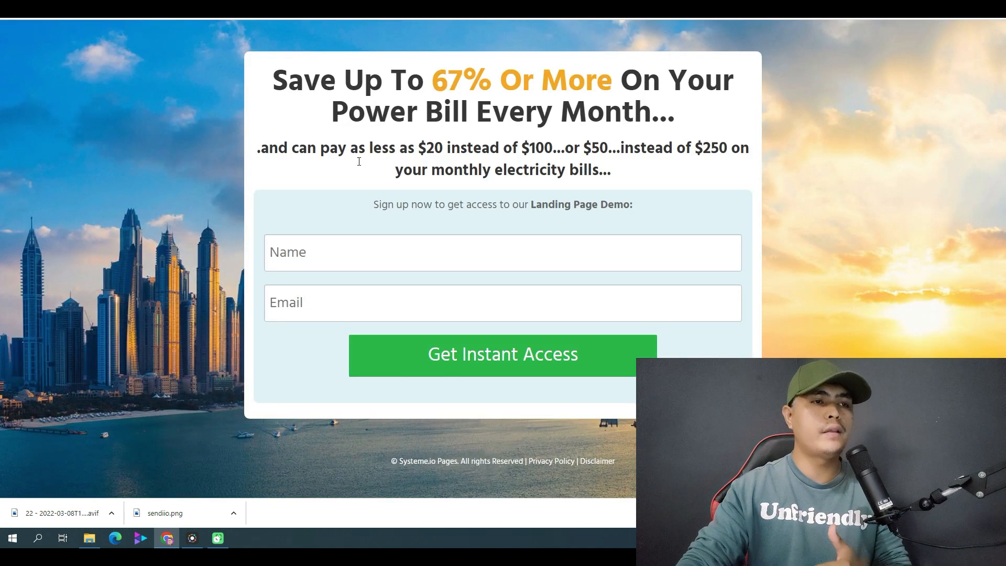
left_click_drag(273, 86, 637, 182)
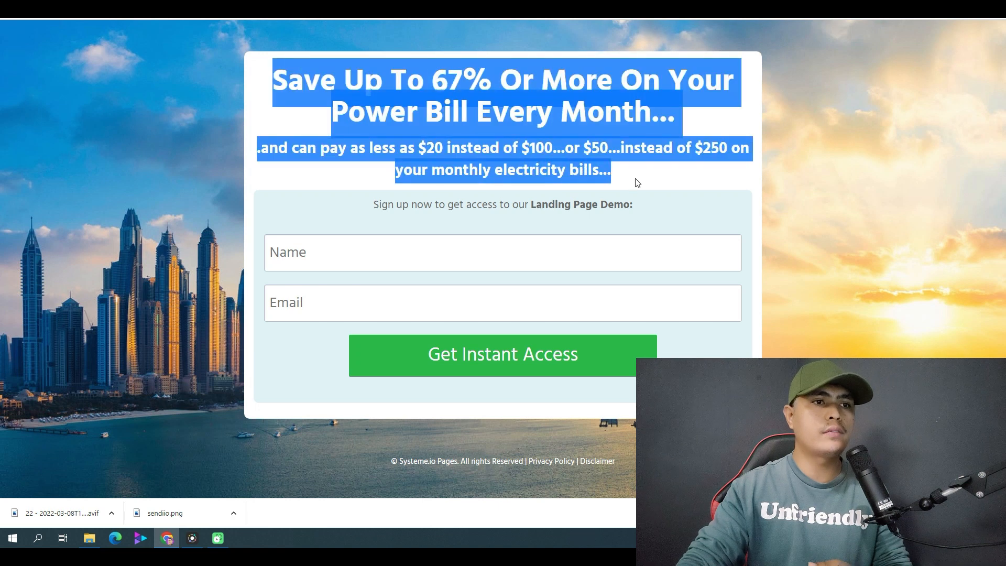
left_click(389, 105)
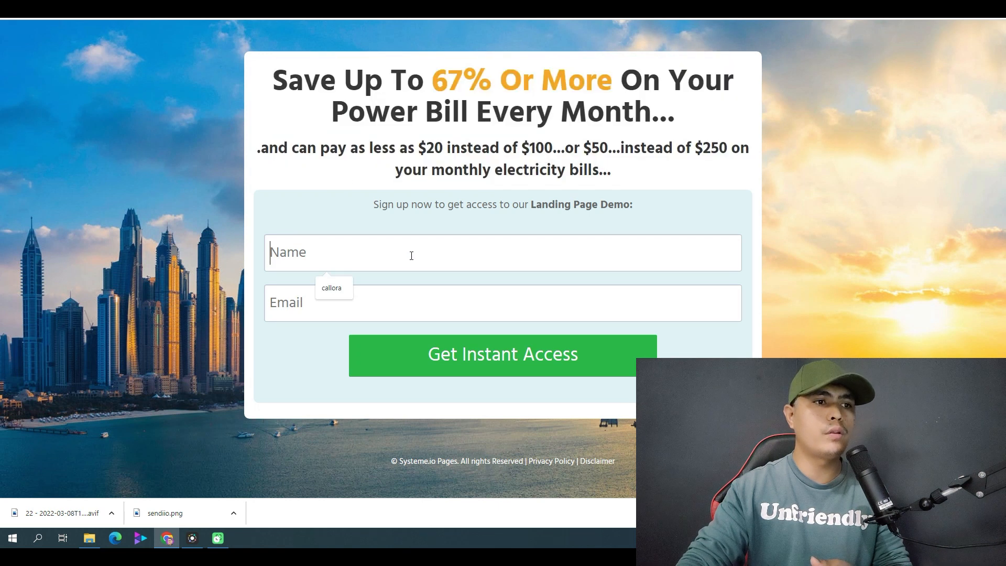
Fill in the squeeze page's opt-in form with the saved name and e-mail and submit it.
left_click(344, 287)
left_click(337, 301)
left_click(335, 335)
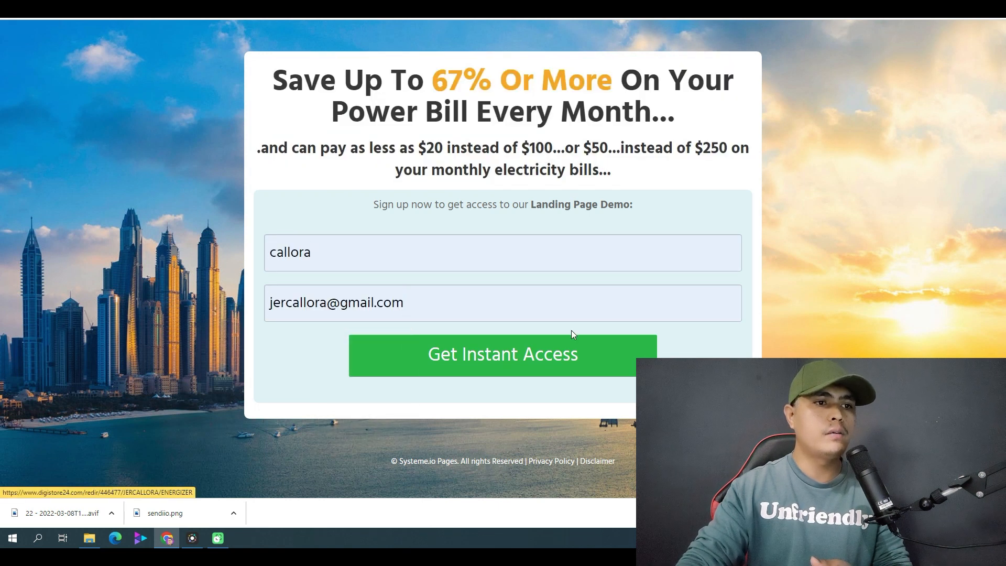
left_click(357, 341)
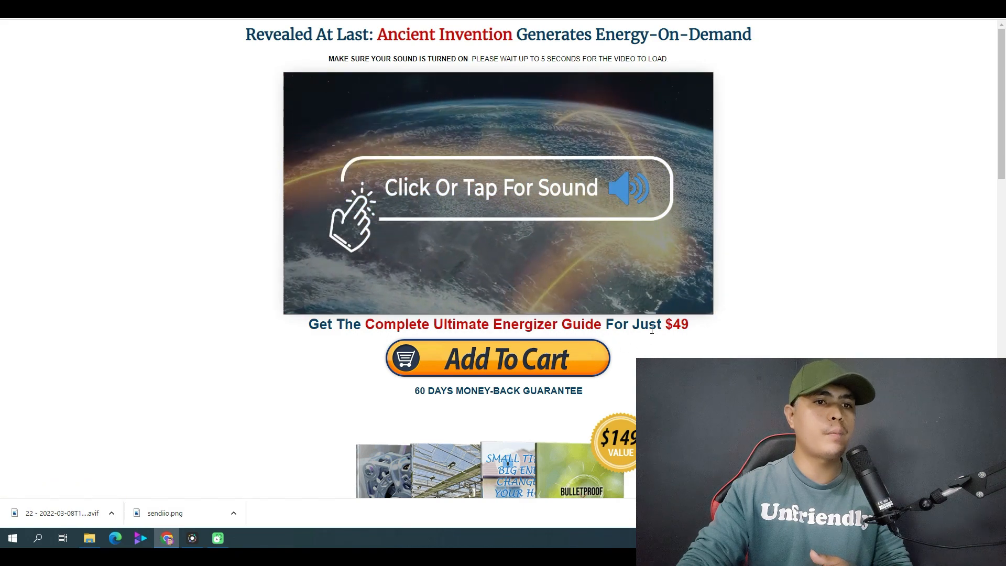
Examine the guide's price on the Ultimate Energizer sales page.
left_click_drag(640, 325, 734, 334)
left_click(724, 333)
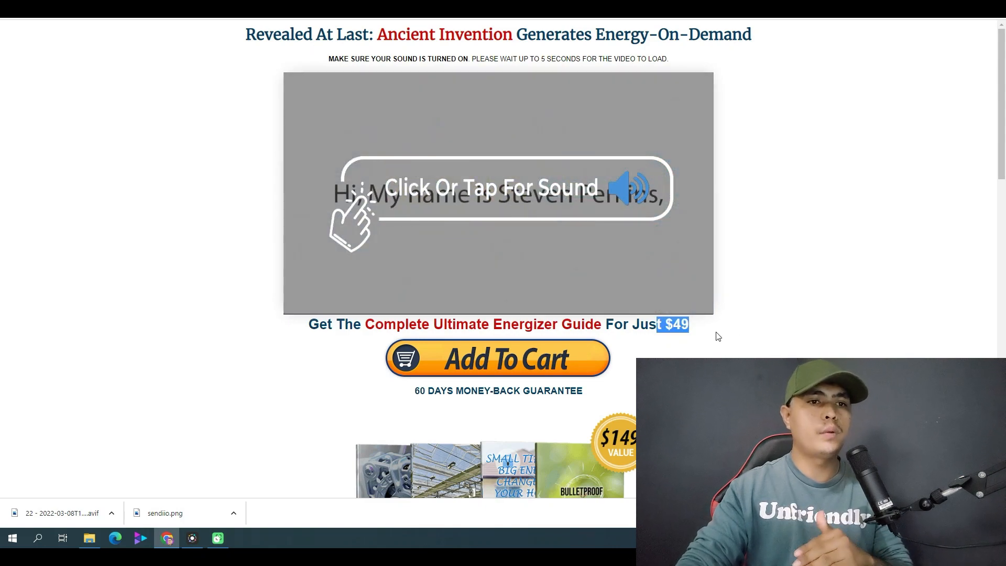
left_click(719, 337)
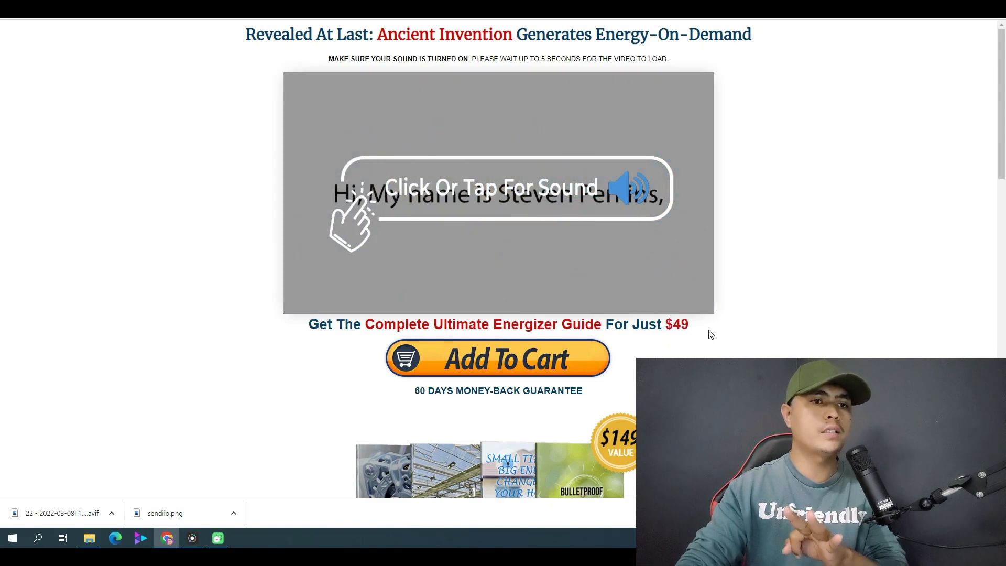
left_click_drag(708, 333, 657, 327)
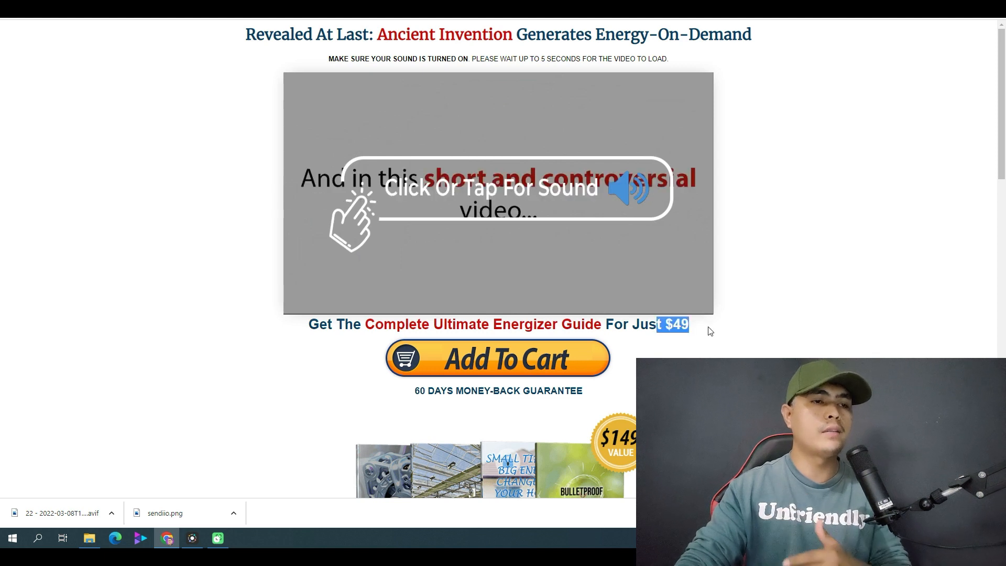
left_click(720, 336)
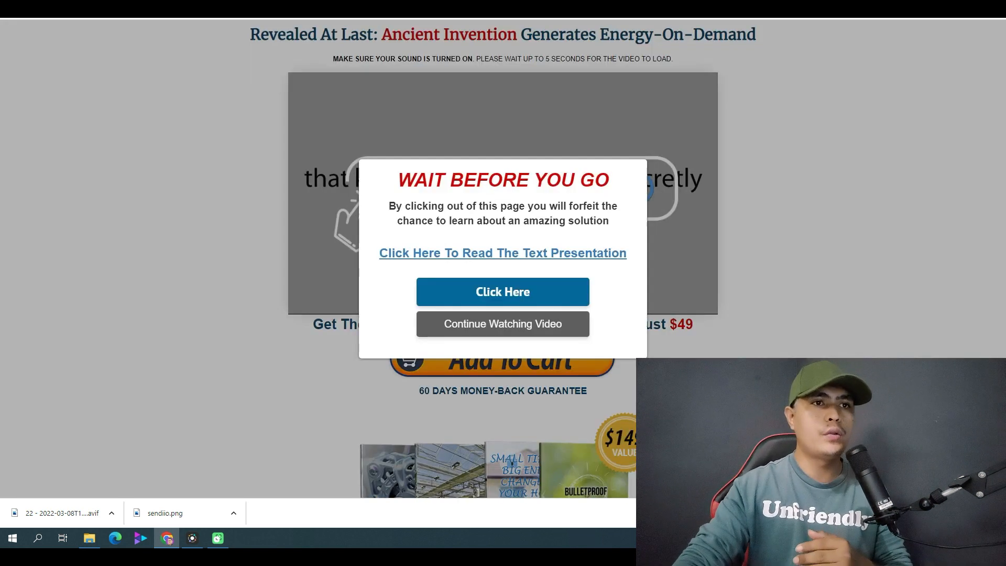
Switch to Canva and search the types of new design for "youtube ad".
left_click(684, 3)
left_click(678, 8)
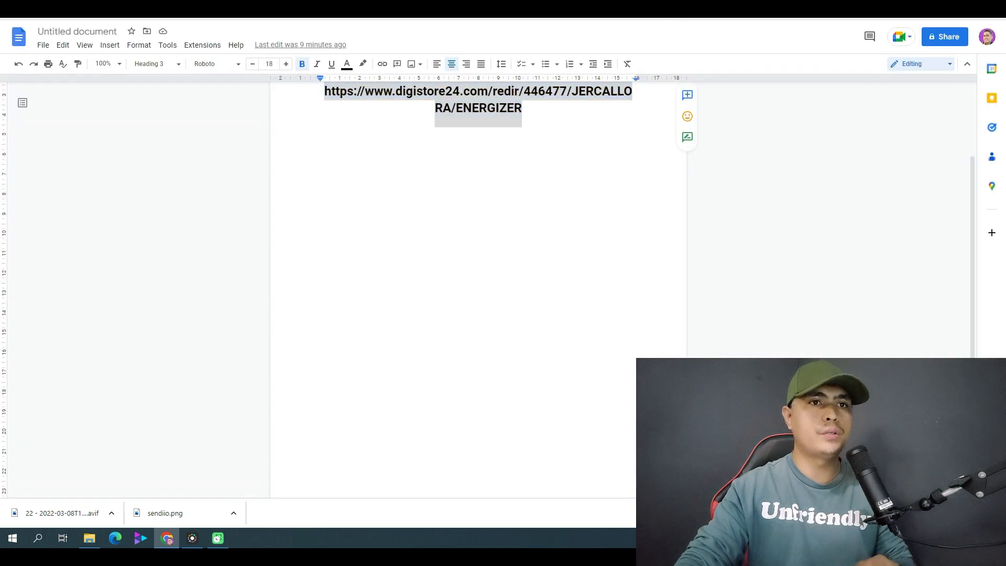
left_click(649, 6)
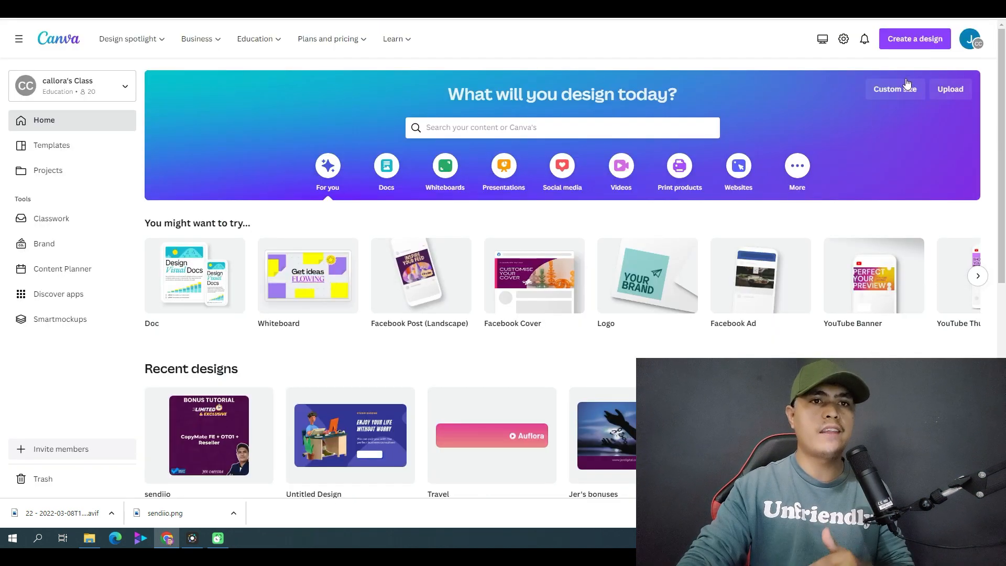
left_click(915, 39)
type("youtube ad")
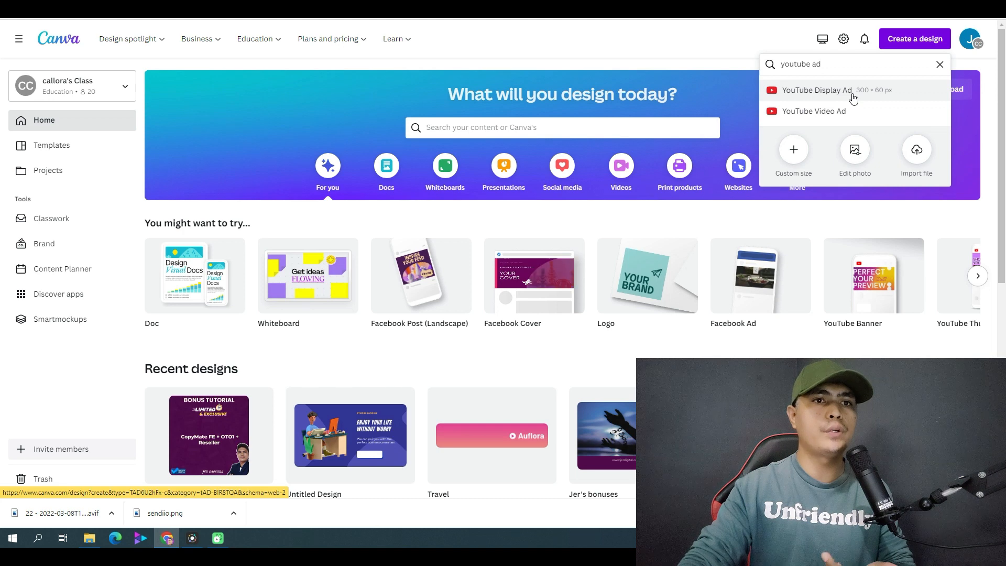
Search the design types for "facebook" instead.
triple_click(832, 64)
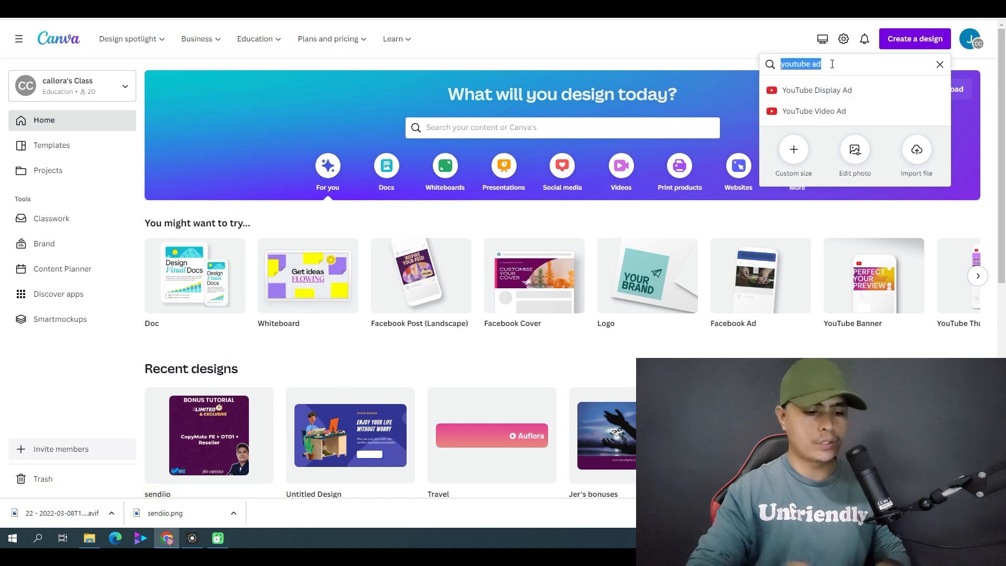
type("faceboo")
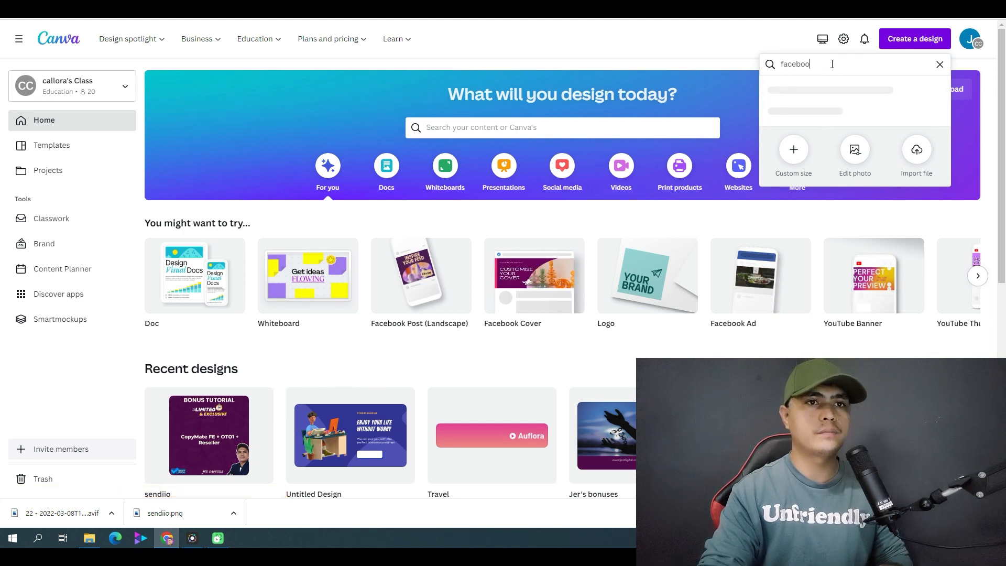
type("k")
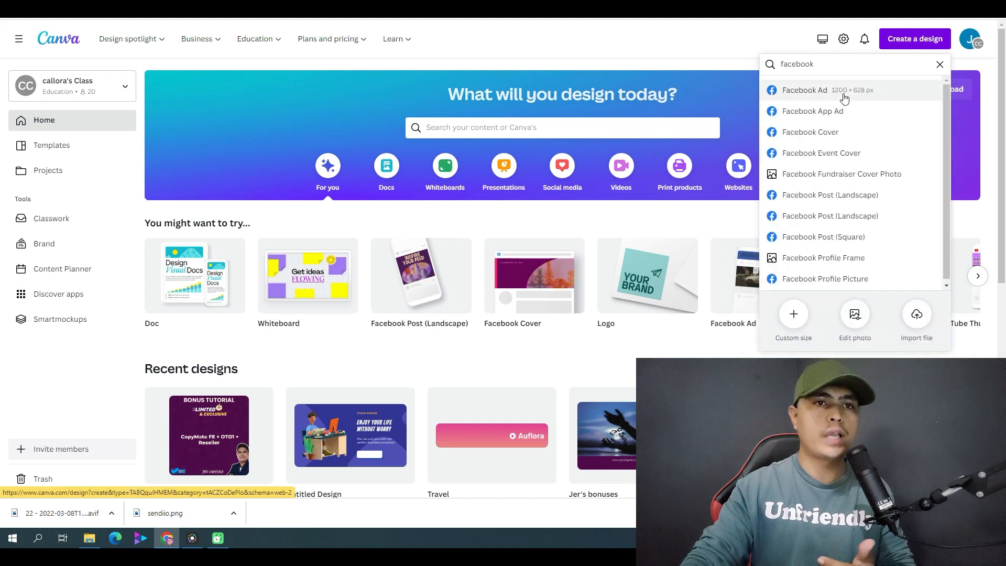
Search the design types for "youtube ad" again and create a YouTube Display Ad.
double_click(839, 65)
type("youtube")
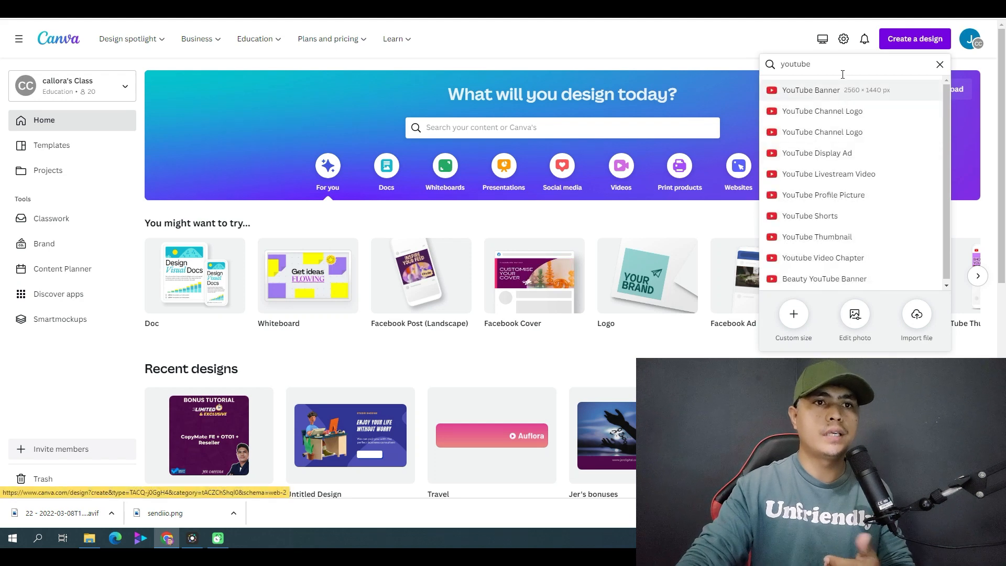
type(" a")
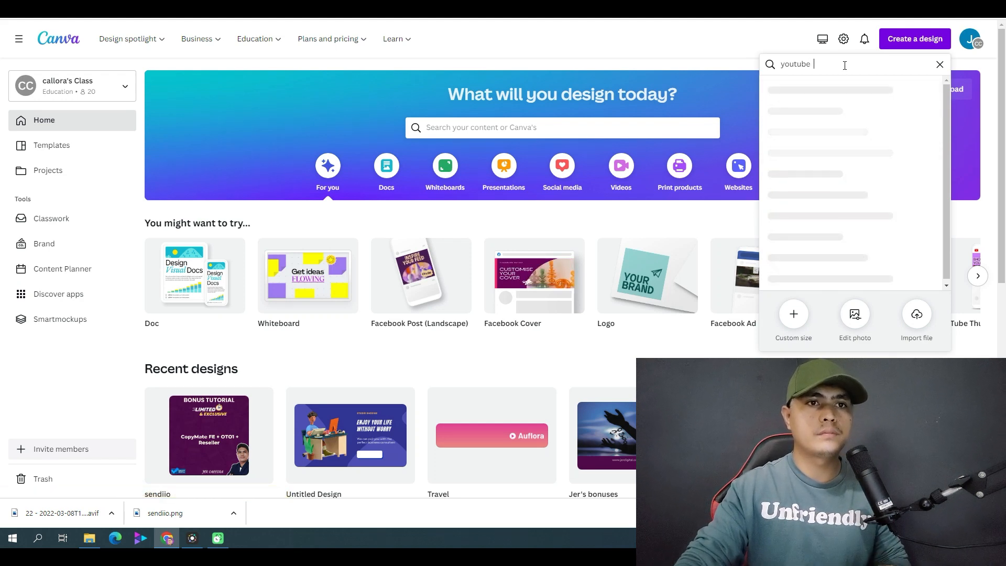
type("d")
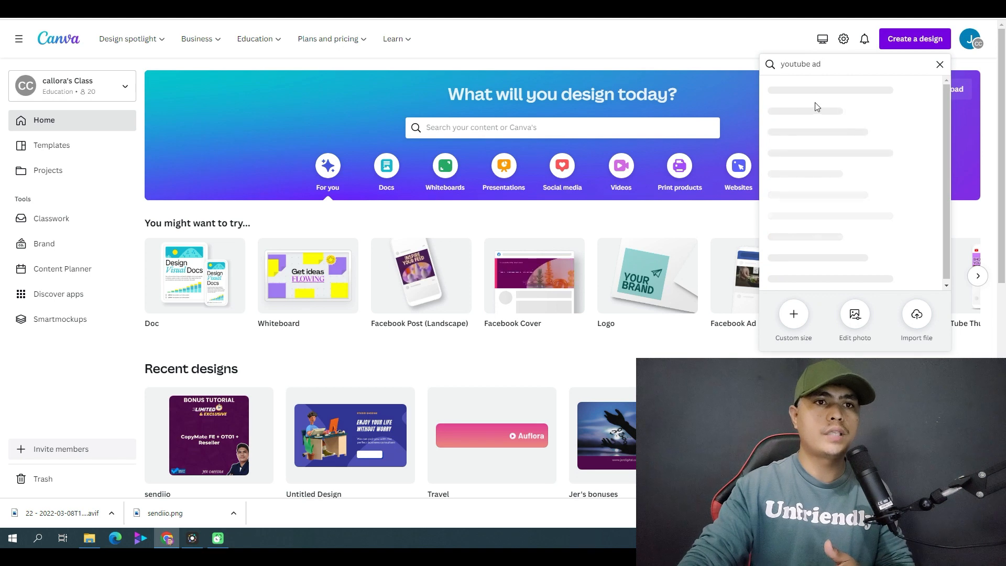
left_click(853, 109)
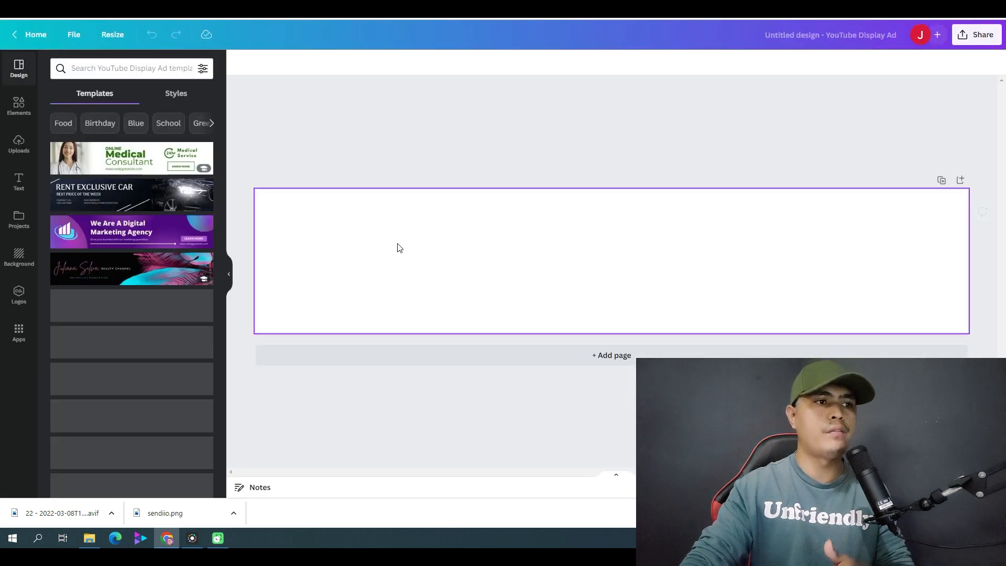
Apply the "Online Medical Consultant" template to the blank display ad.
left_click(122, 252)
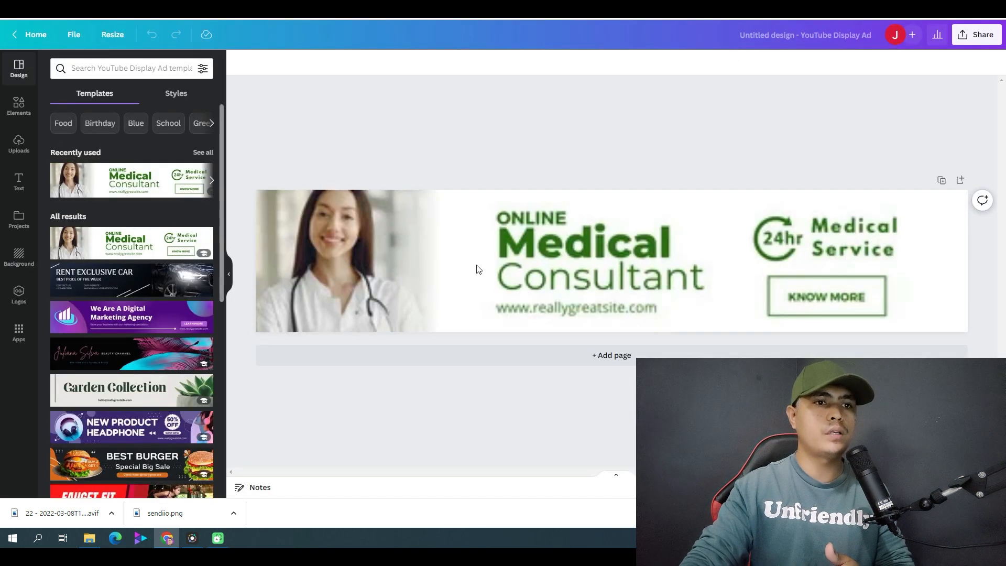
left_click(385, 257)
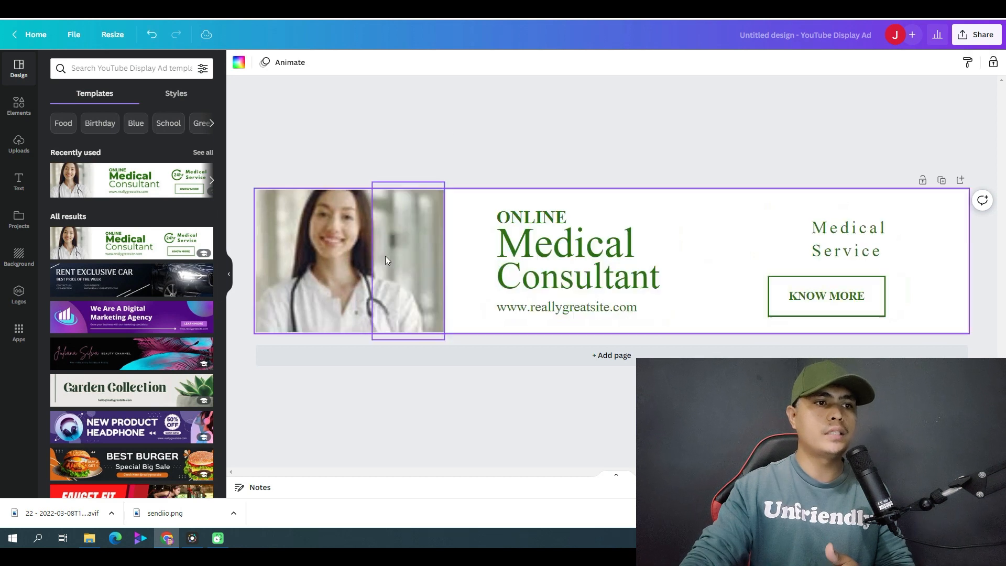
left_click_drag(366, 250, 372, 253)
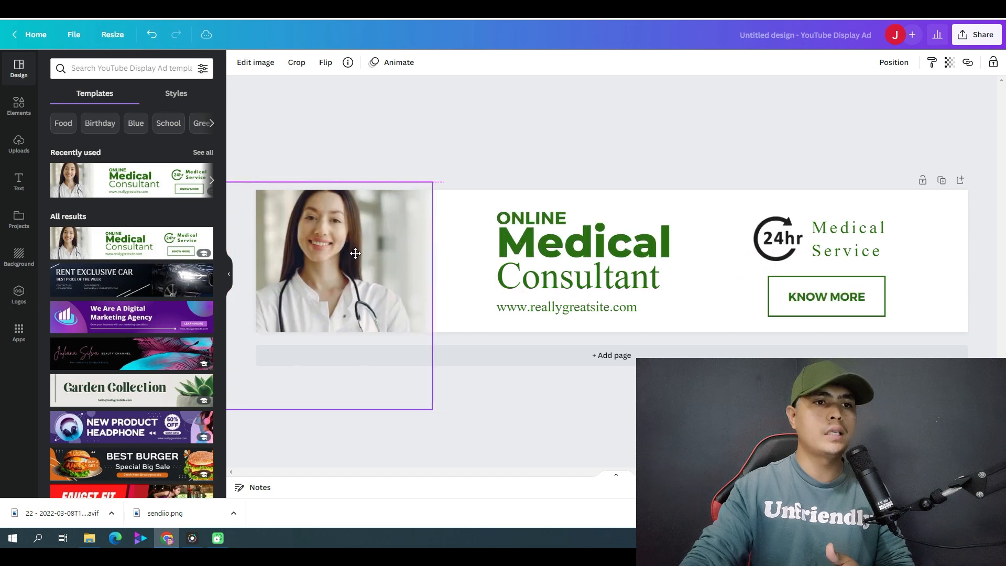
left_click(551, 231)
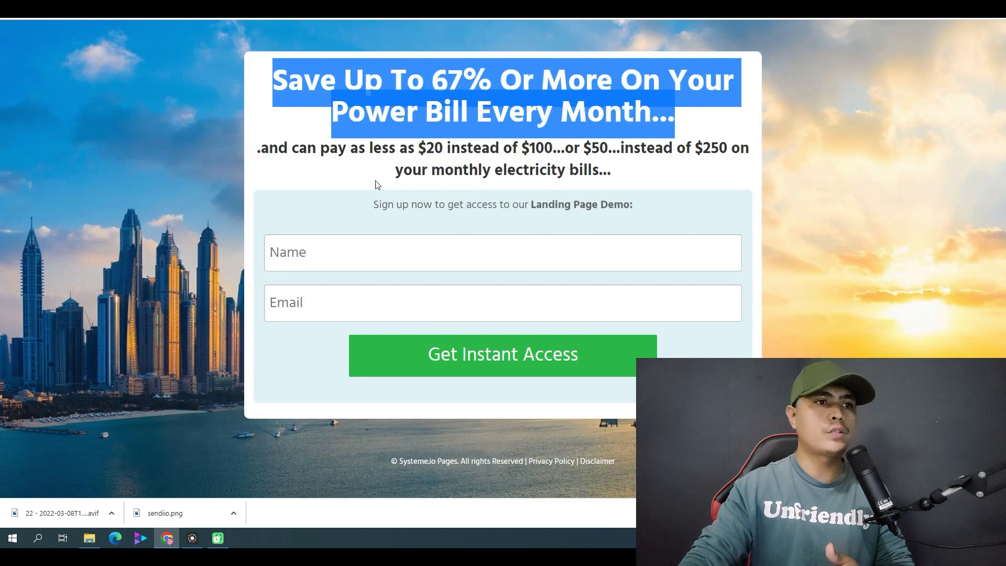
Copy the headline "Save Up To 67% Or More On Your Power Bill Every Month..." from the squeeze page preview.
right_click(436, 101)
left_click(273, 80)
mouse_move(273, 79)
left_mouse_down()
mouse_move(702, 135)
mouse_move(272, 79)
left_mouse_up()
right_click(427, 66)
left_click(456, 73)
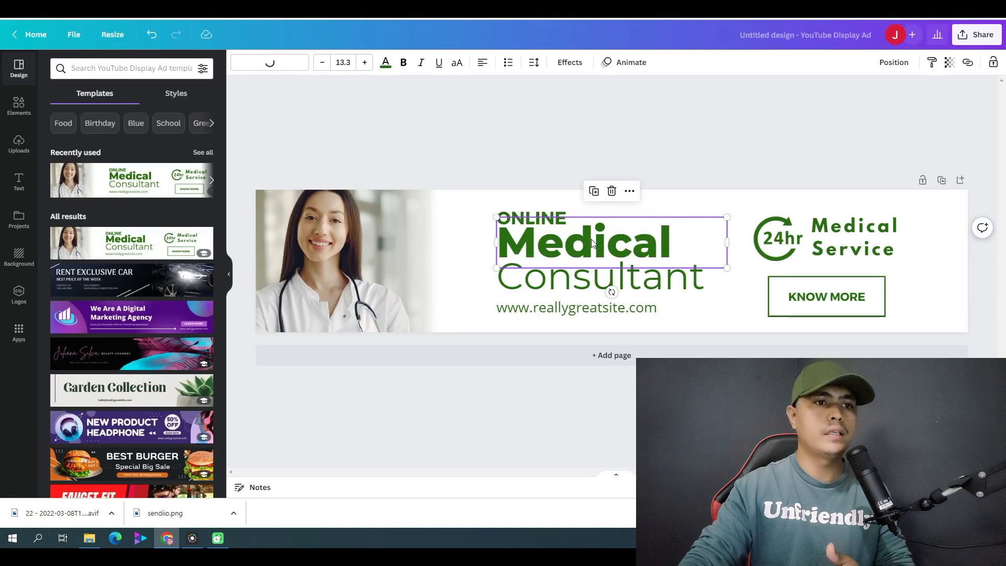
Try to paste the copied headline over the "Medical" text in the Canva ad.
double_click(592, 244)
right_click(592, 240)
left_click(637, 302)
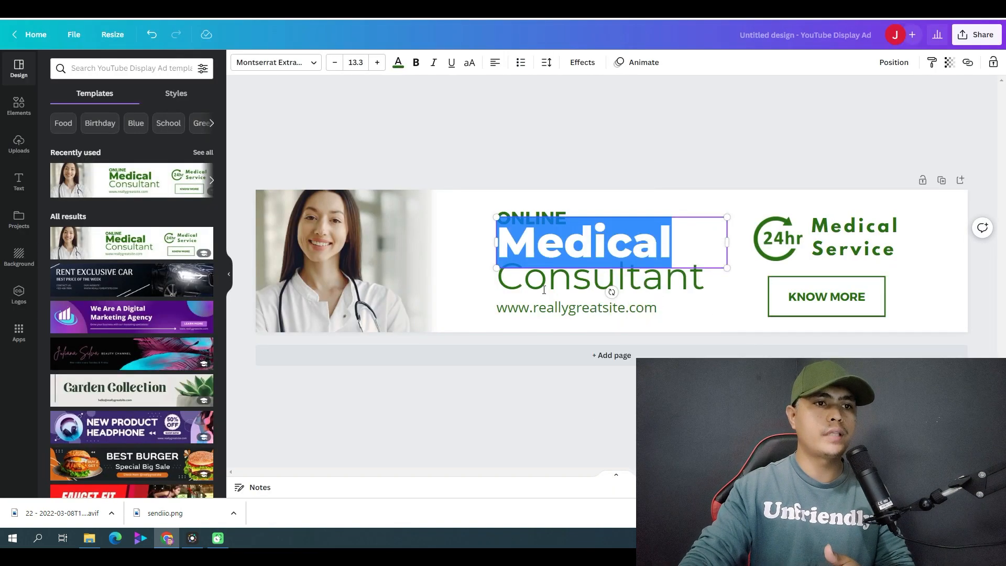
left_click(544, 290)
key("Delete")
left_click(572, 222)
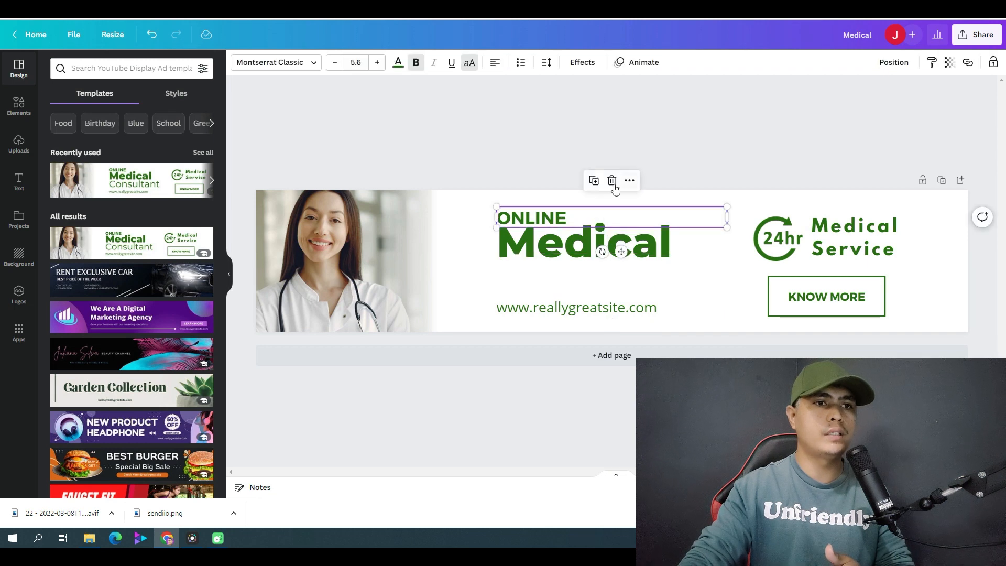
left_click(613, 183)
left_click(602, 307)
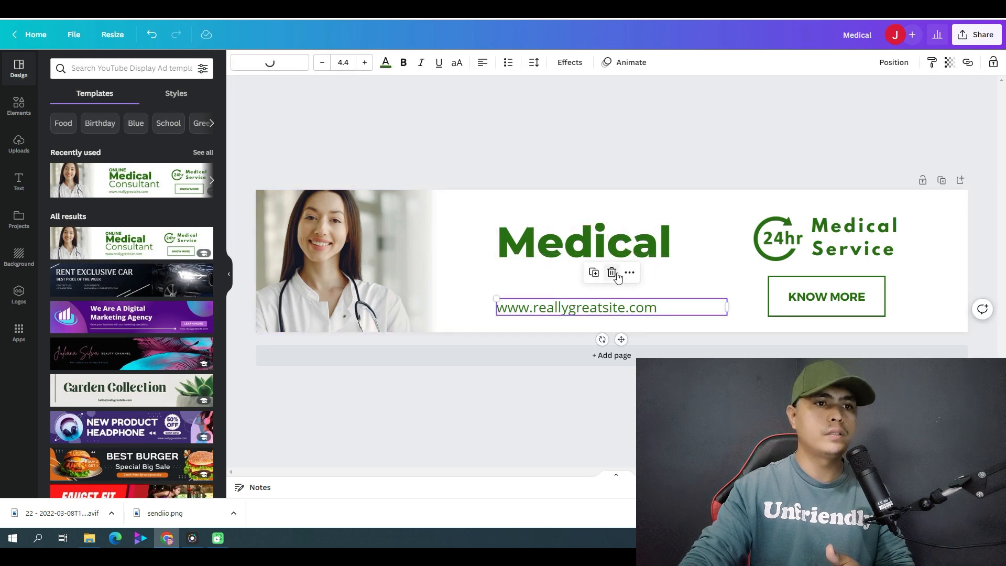
left_click(612, 273)
Replace the remaining "Medical" text with the copied headline about saving up to 67% on the power bill.
double_click(593, 242)
right_click(589, 220)
left_click(644, 289)
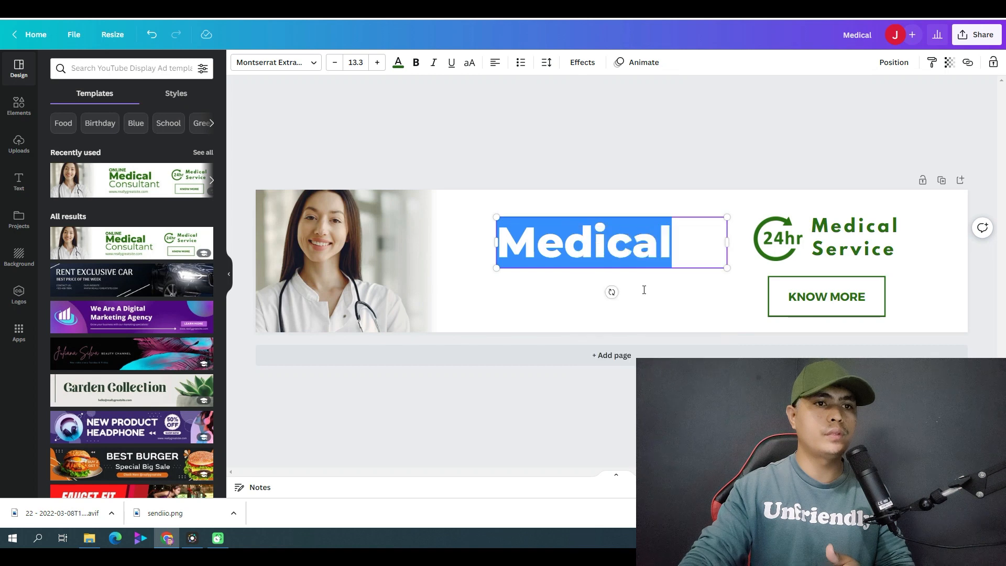
key("ctrl+v")
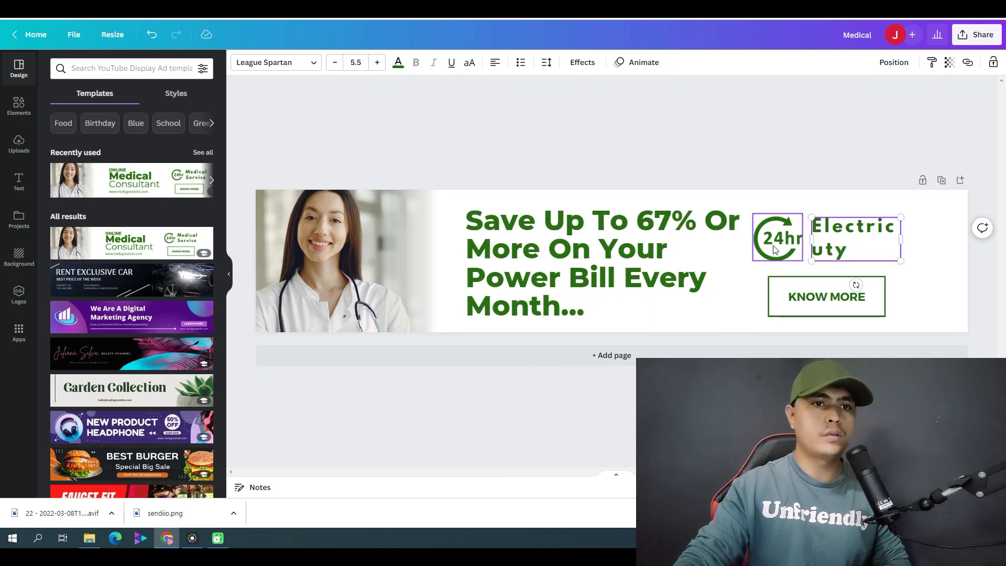
Widen the "Electricuty" text box beside the 24hr icon so the word fits on one line.
left_click(775, 249)
left_click(870, 246)
left_click_drag(901, 238, 943, 237)
left_click(876, 297)
left_click(854, 270)
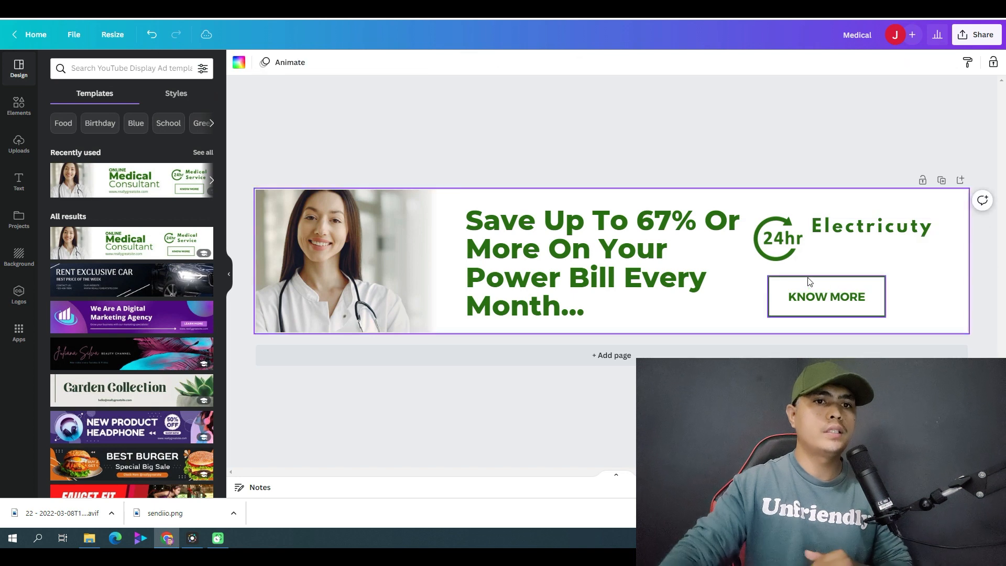
Move the word beside the 24hr icon slightly down and correct its spelling to "Electricity".
left_click(857, 232)
left_click_drag(858, 235, 854, 243)
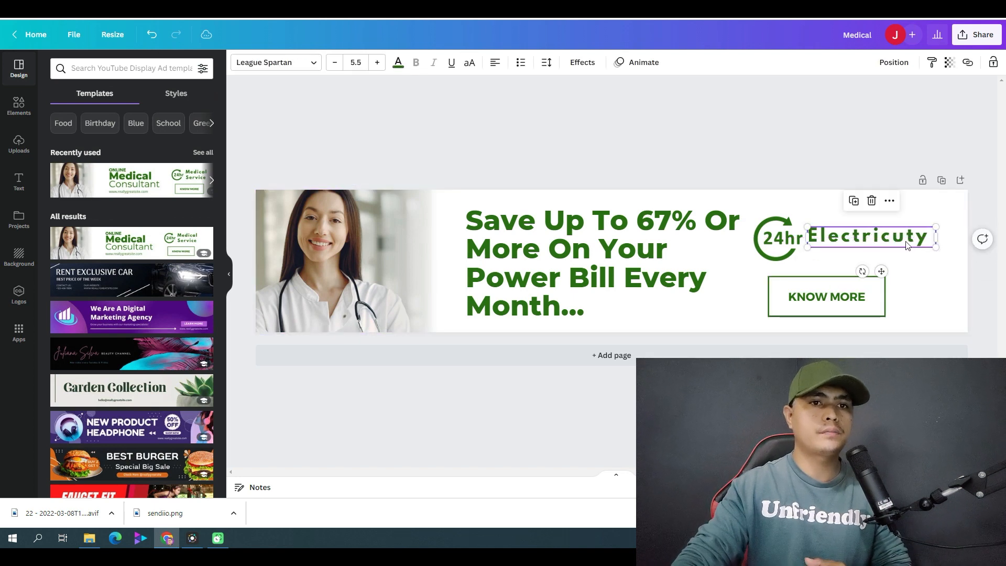
type("i")
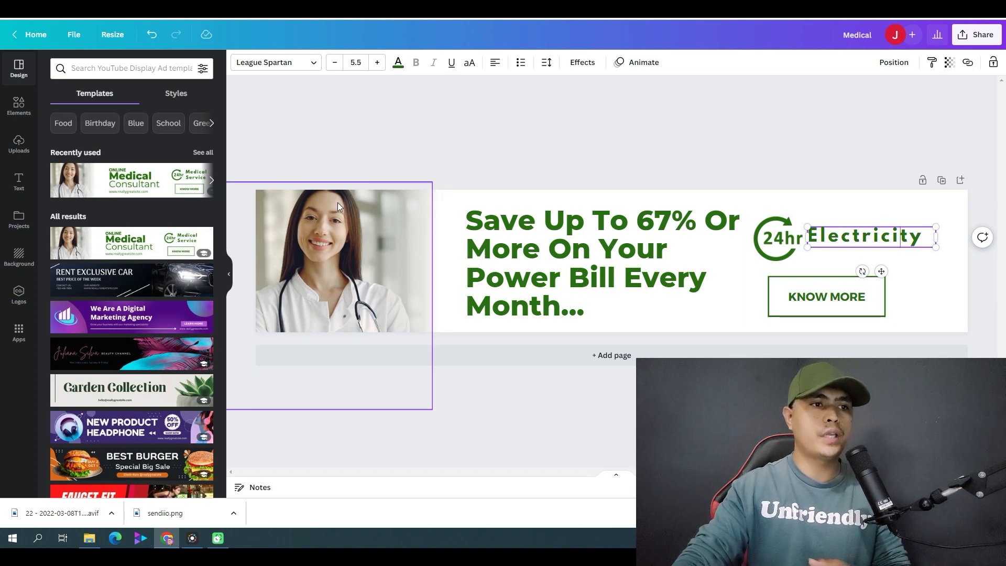
Open the ad's PNG download settings and close them without downloading.
left_click(319, 221)
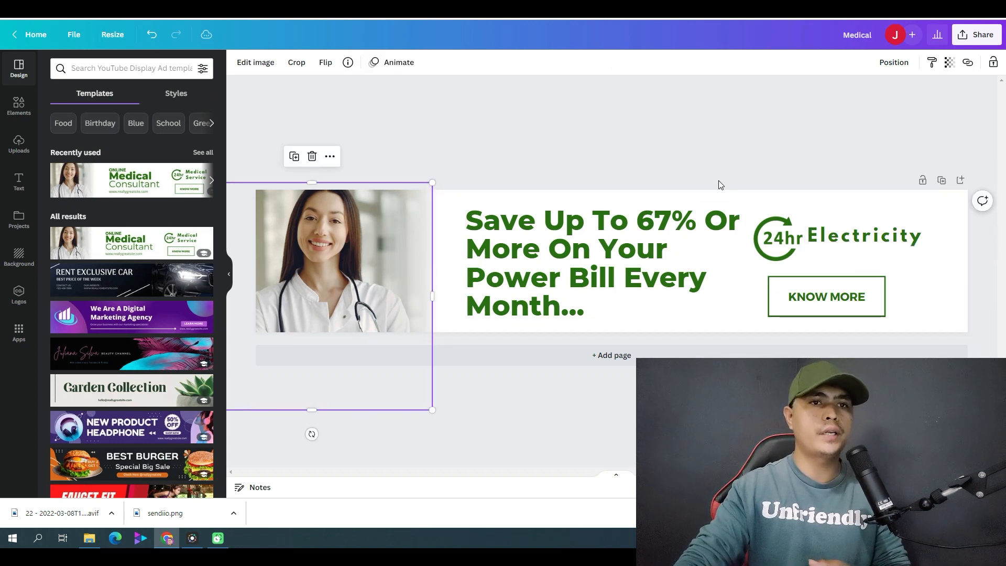
left_click(976, 35)
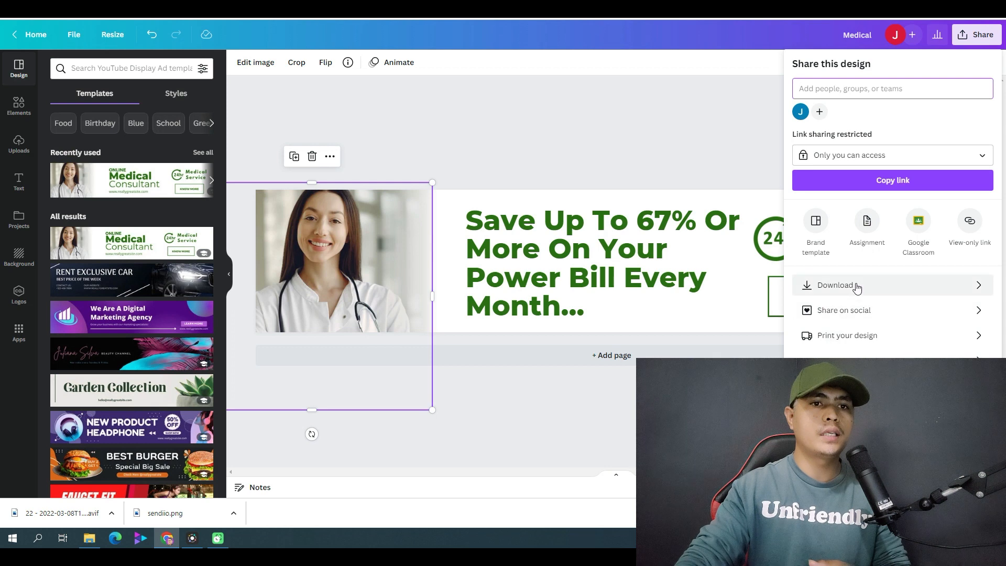
left_click(880, 292)
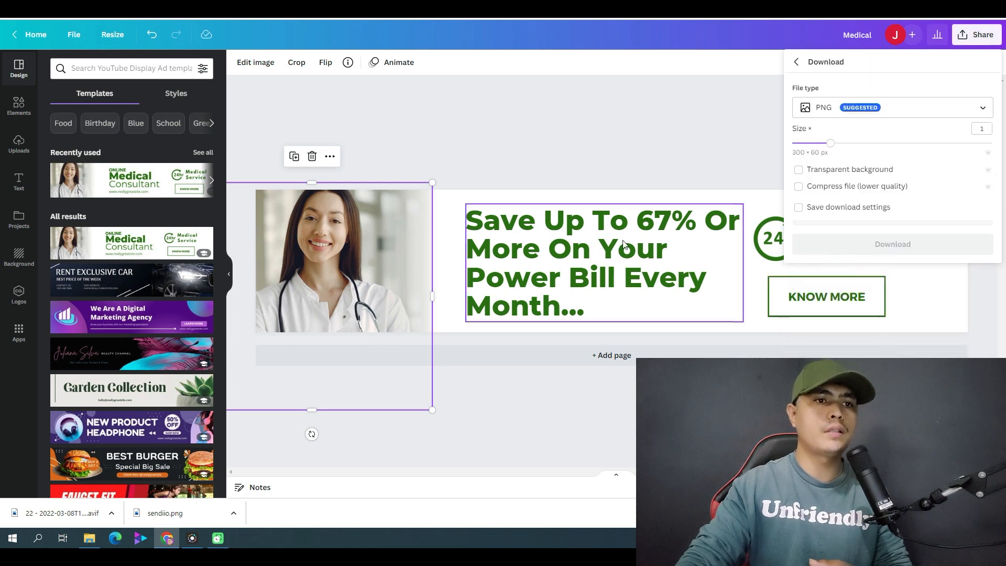
left_click(602, 140)
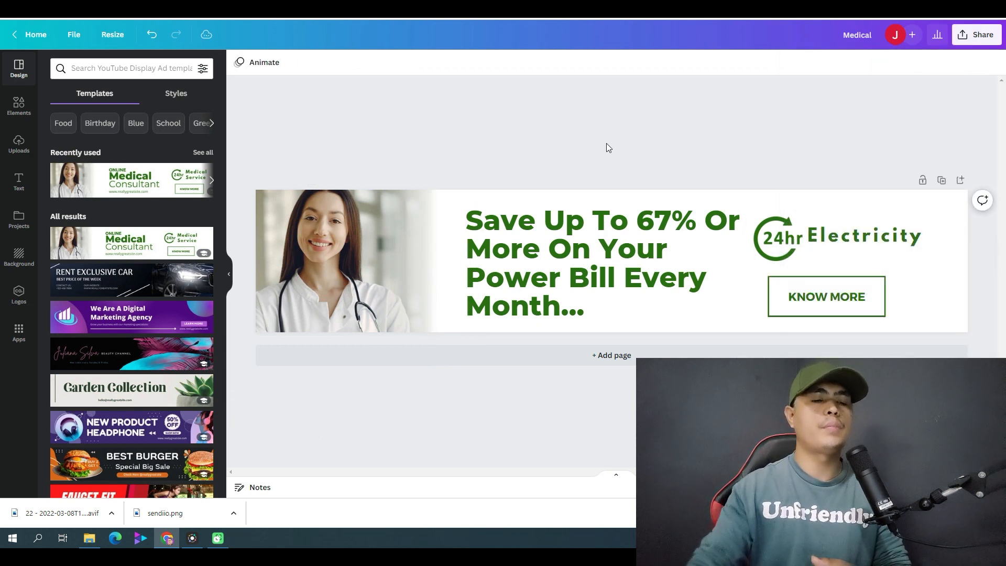